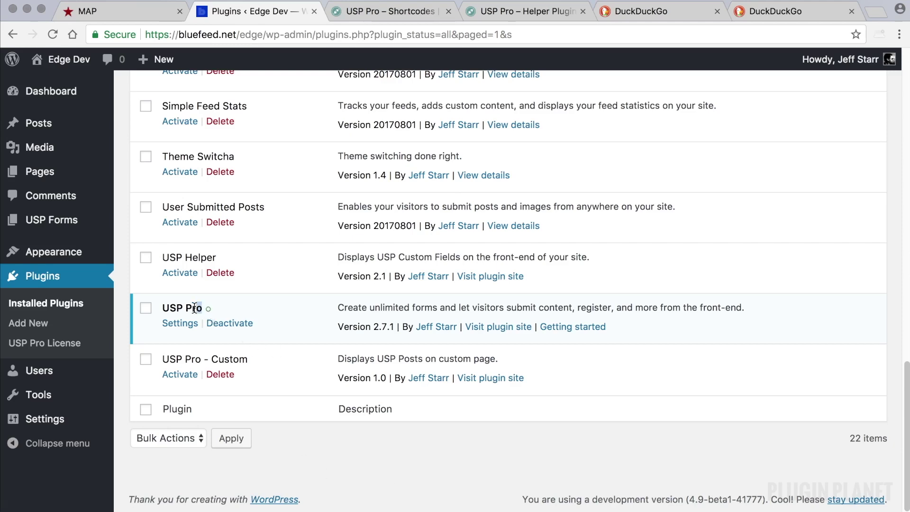
Create a new USP form and title it "Custom Fields Demo".
left_click_drag(207, 309, 162, 307)
mouse_move(71, 223)
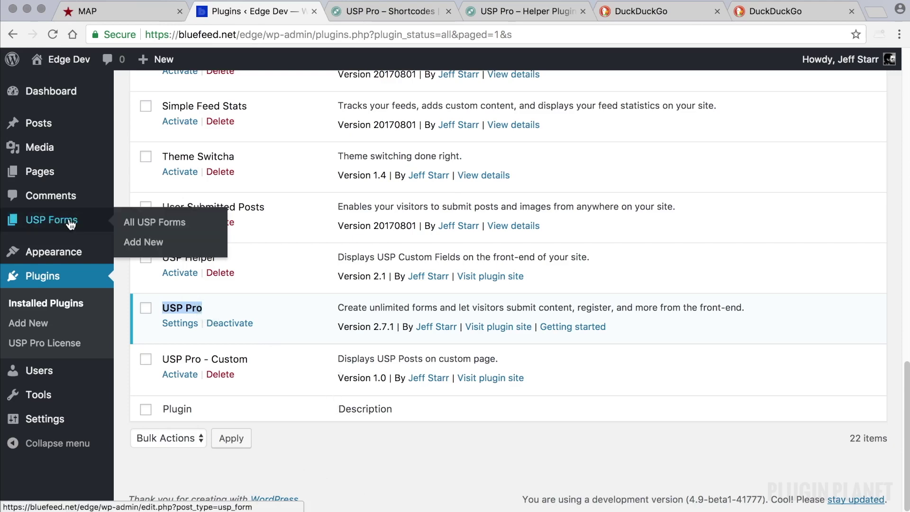
left_click(70, 223)
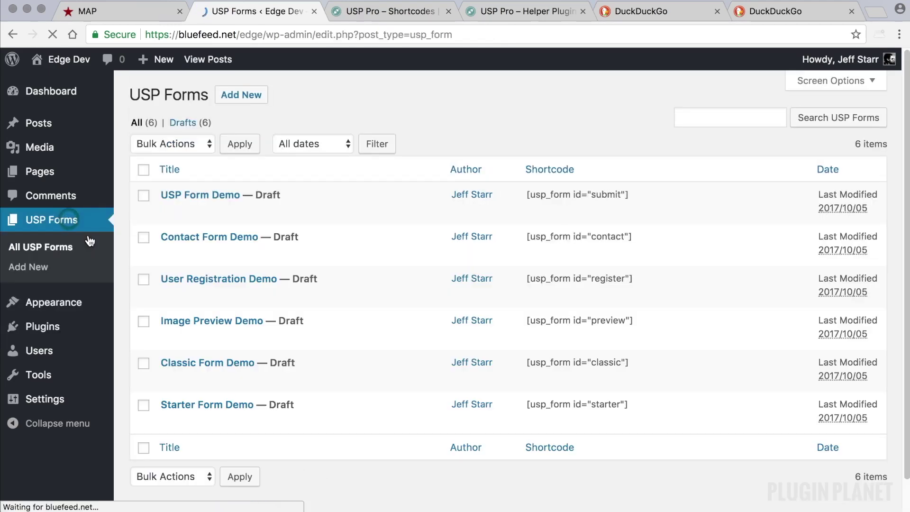
left_click(240, 97)
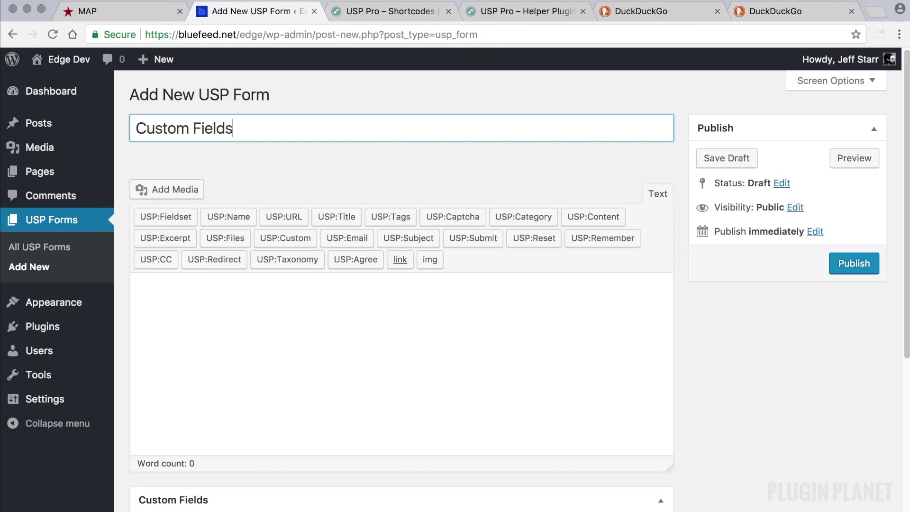
key("Tab")
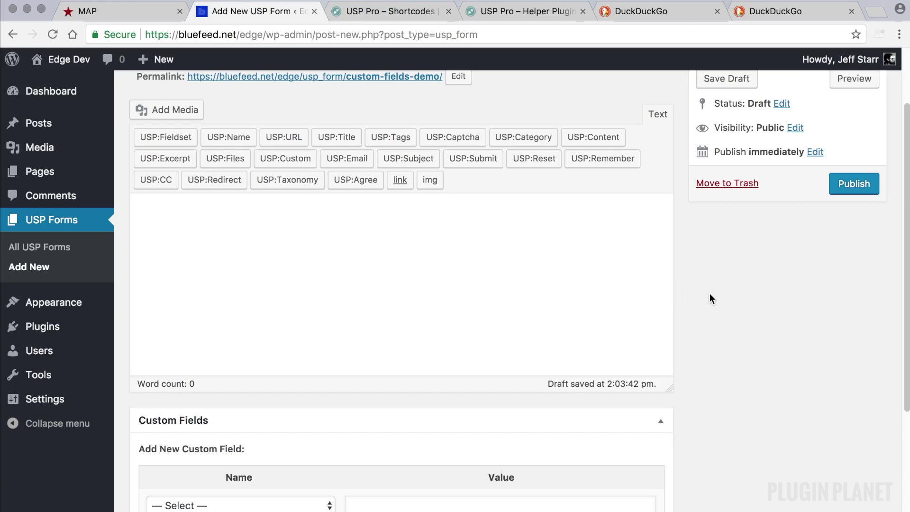
Add a required title field and a required content field with rich text disabled to the form.
scroll(593, 293, "up", 2)
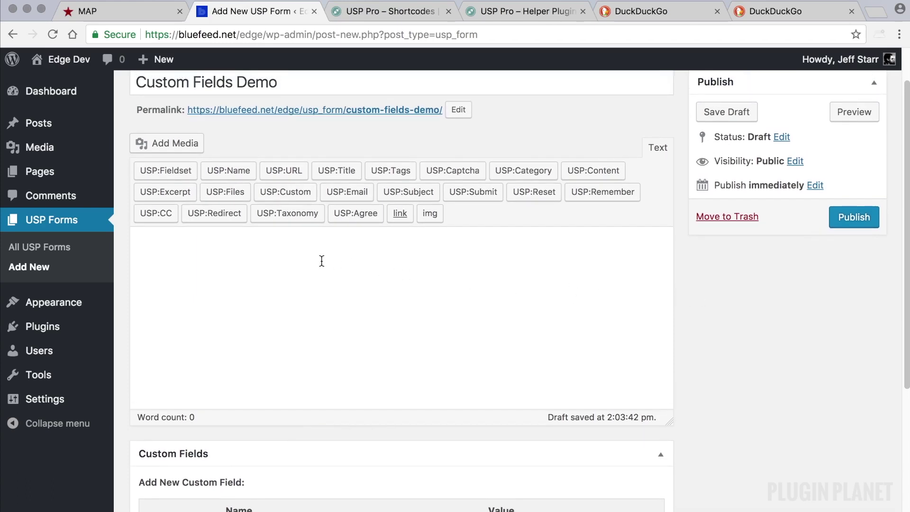
left_click(347, 175)
left_click(574, 348)
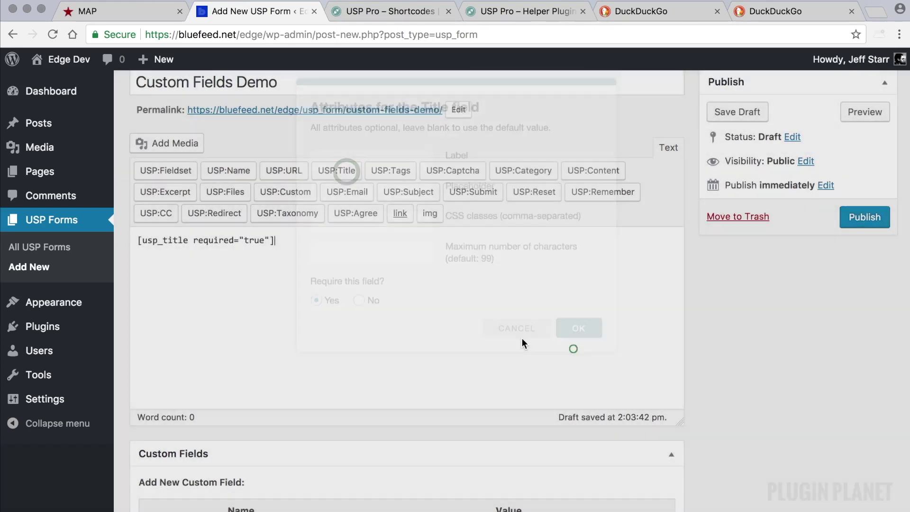
left_click(578, 170)
left_click(572, 451)
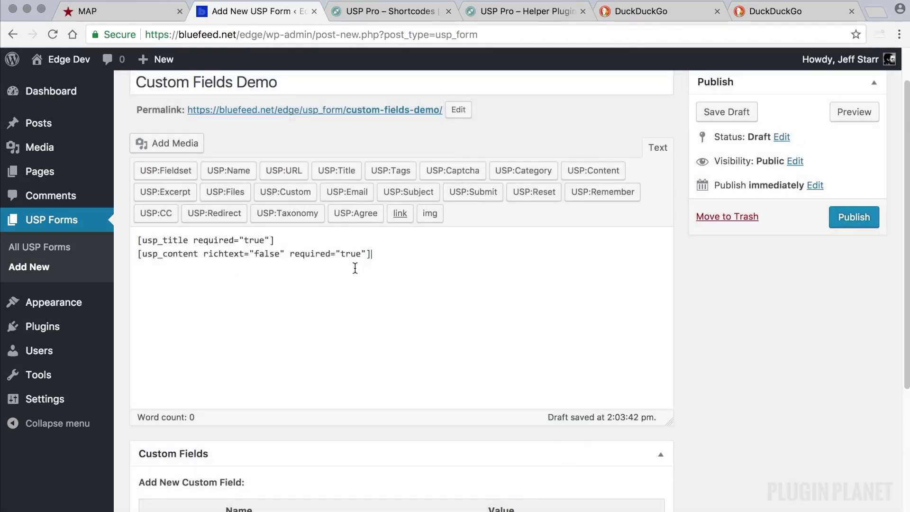
Leave a blank line below the field shortcodes and publish the form.
scroll(355, 300, "down", 2)
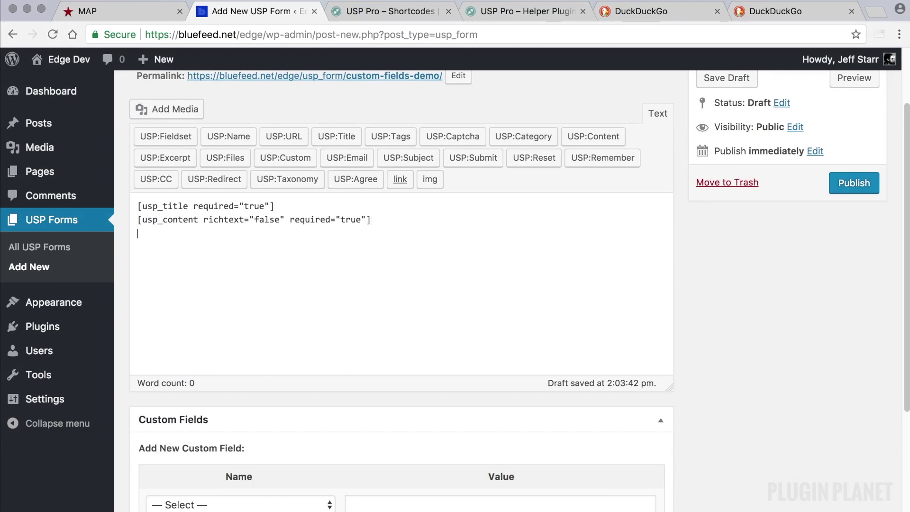
scroll(458, 315, "down", 4)
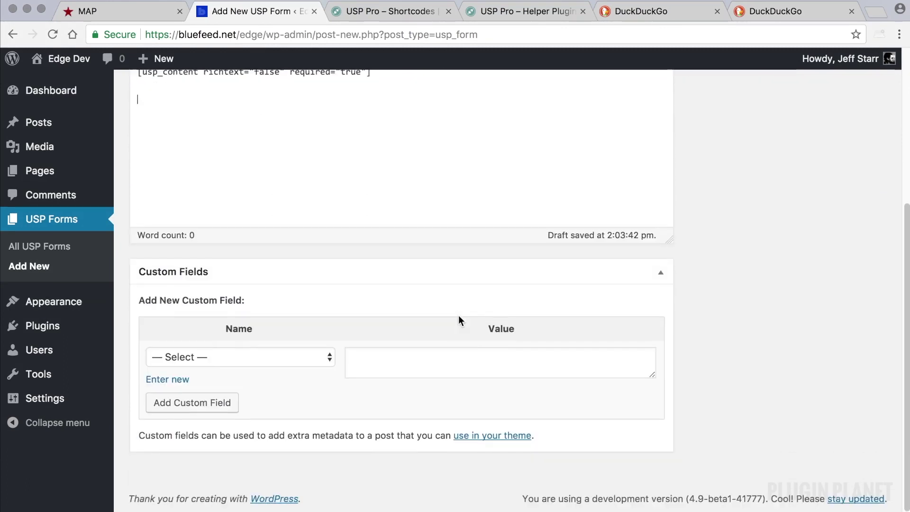
scroll(416, 339, "up", 2)
scroll(686, 326, "up", 5)
left_click(851, 264)
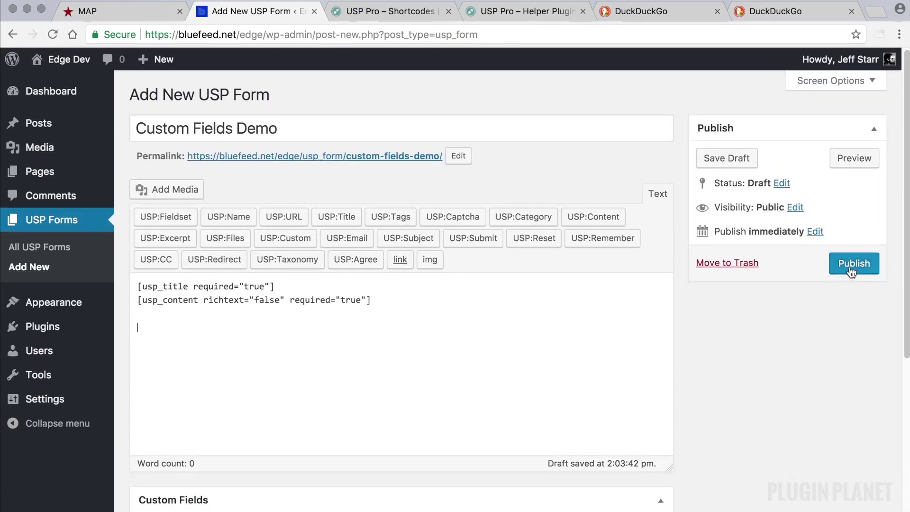
Examine the names and values of the custom fields generated for the published form.
scroll(681, 363, "down", 10)
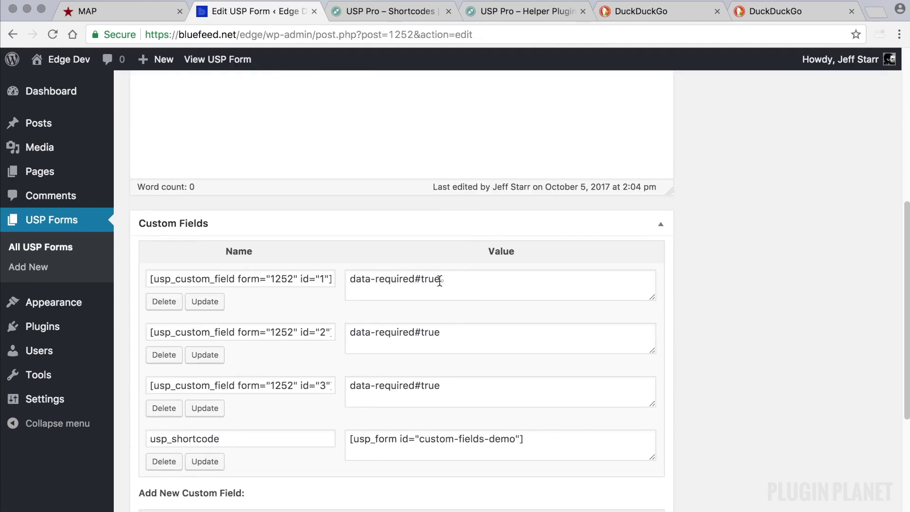
triple_click(439, 281)
triple_click(454, 333)
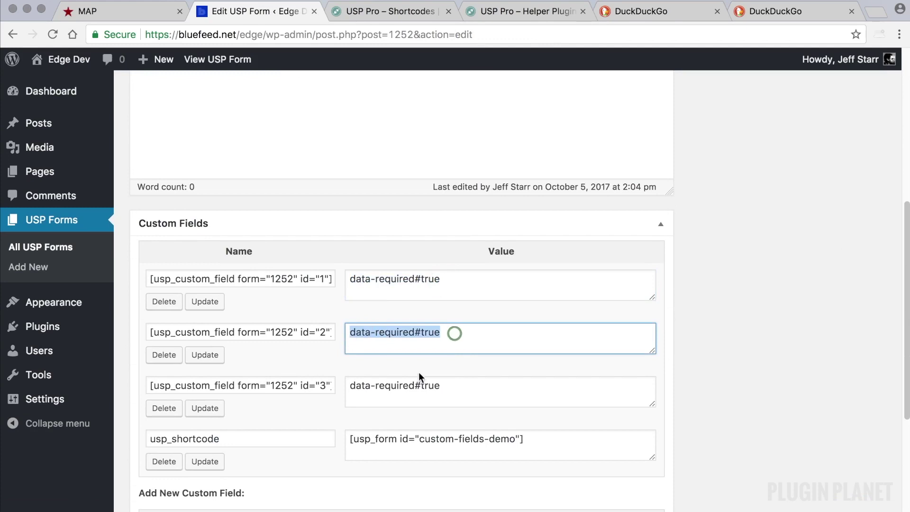
triple_click(453, 387)
left_click(780, 374)
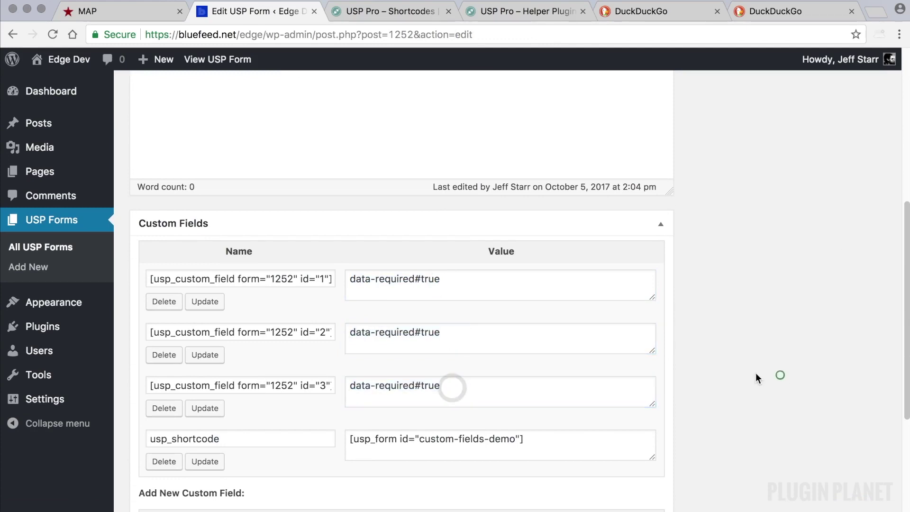
scroll(747, 378, "up", 2)
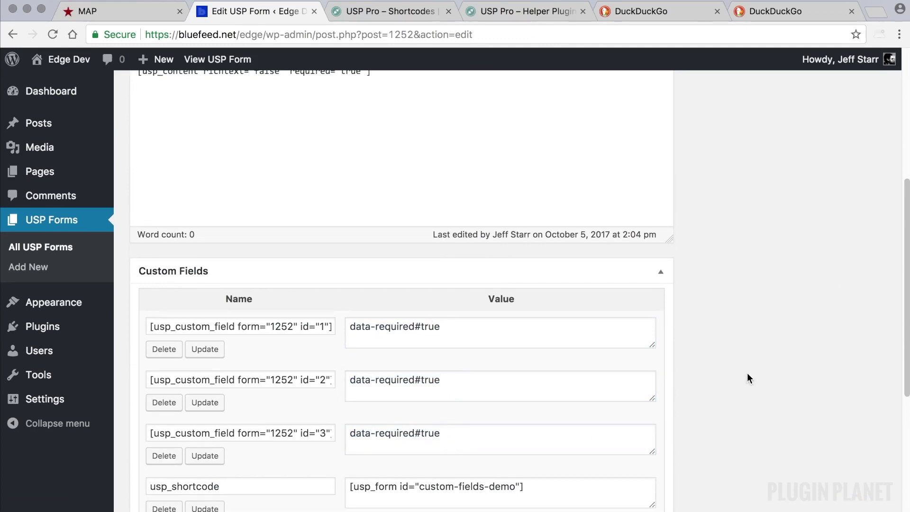
scroll(747, 373, "up", 2)
scroll(711, 383, "down", 5)
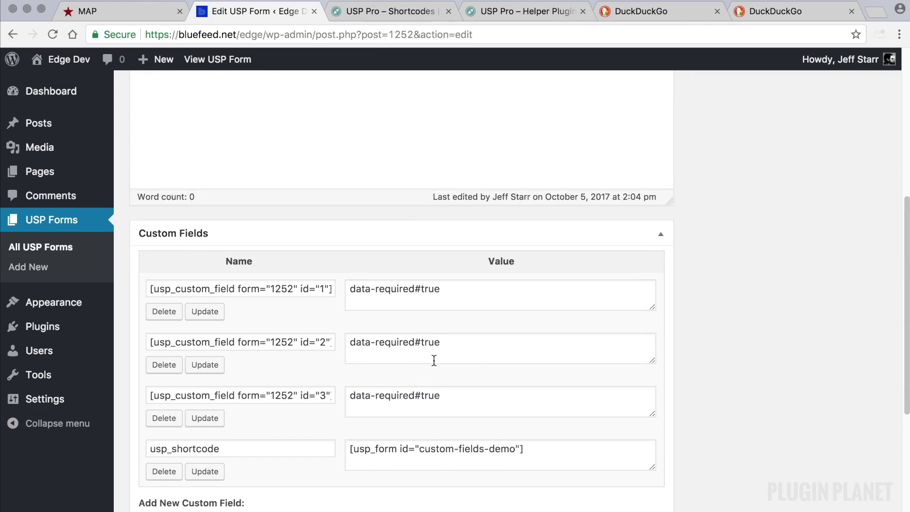
scroll(436, 356, "down", 1)
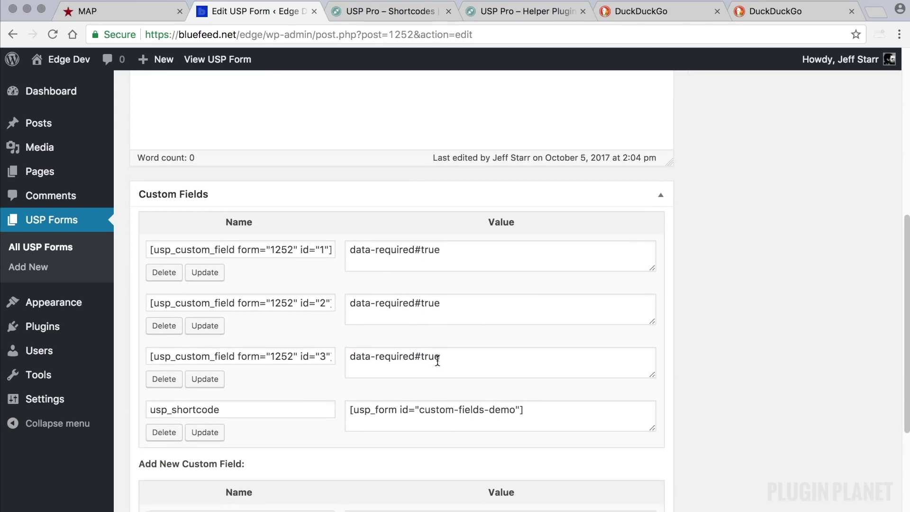
Copy the custom field shortcode with id="1" from its name into the form content below the content shortcode.
left_click(308, 250)
triple_click(307, 251)
key("super+c")
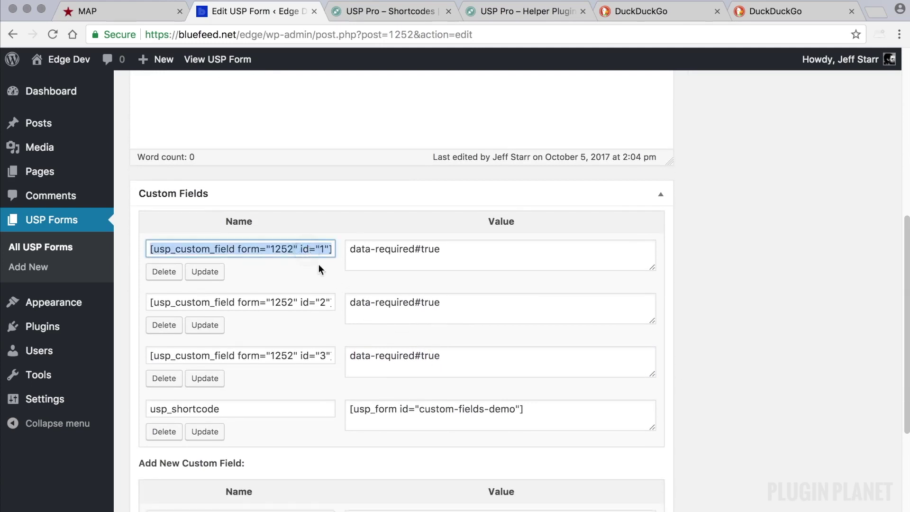
scroll(360, 349, "up", 4)
left_click(281, 171)
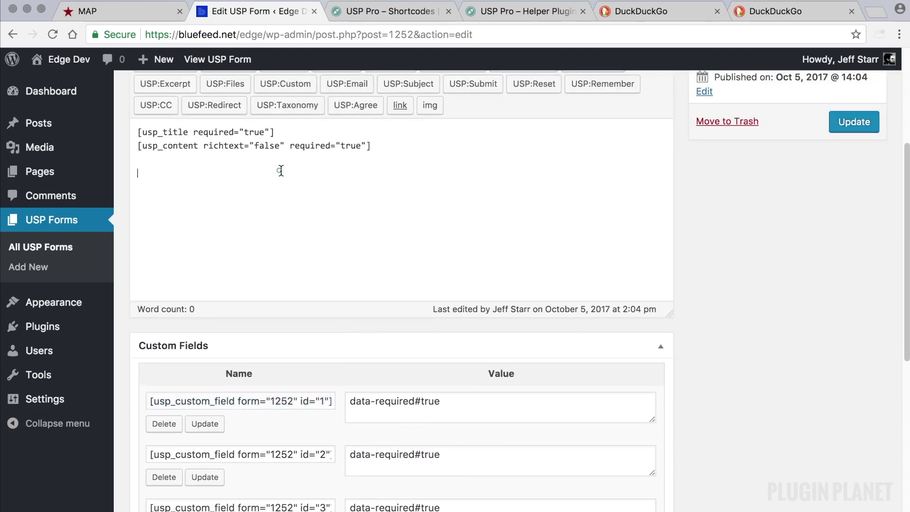
key("super+v")
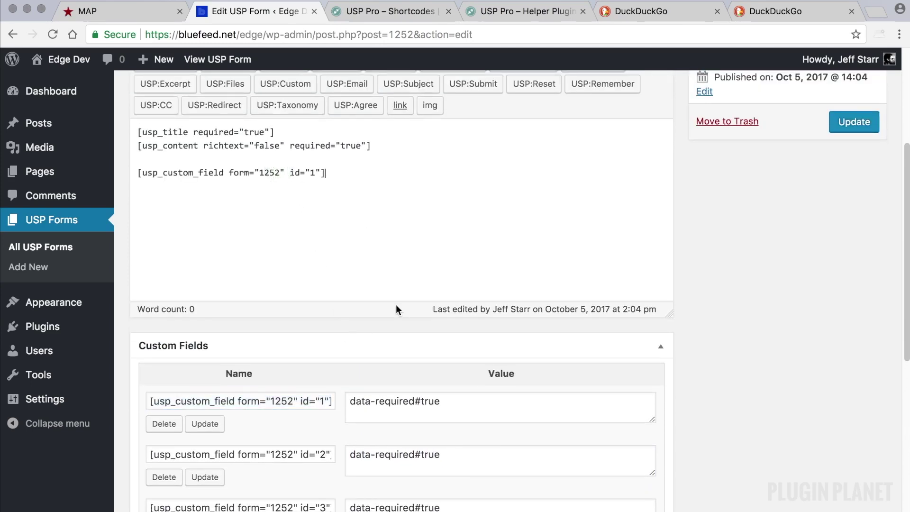
Copy the custom field shortcode with id="2" into the form content on the line below the first one.
scroll(396, 309, "down", 2)
triple_click(316, 376)
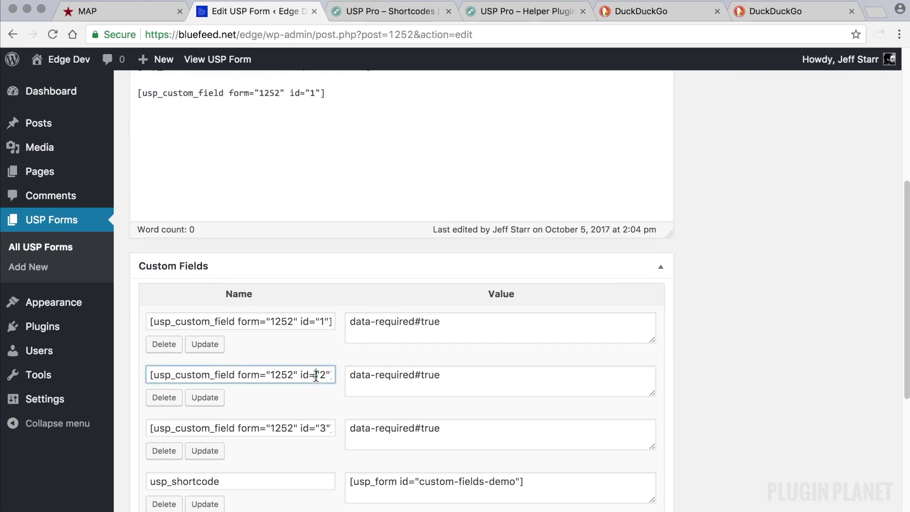
key("super+c")
left_click(274, 106)
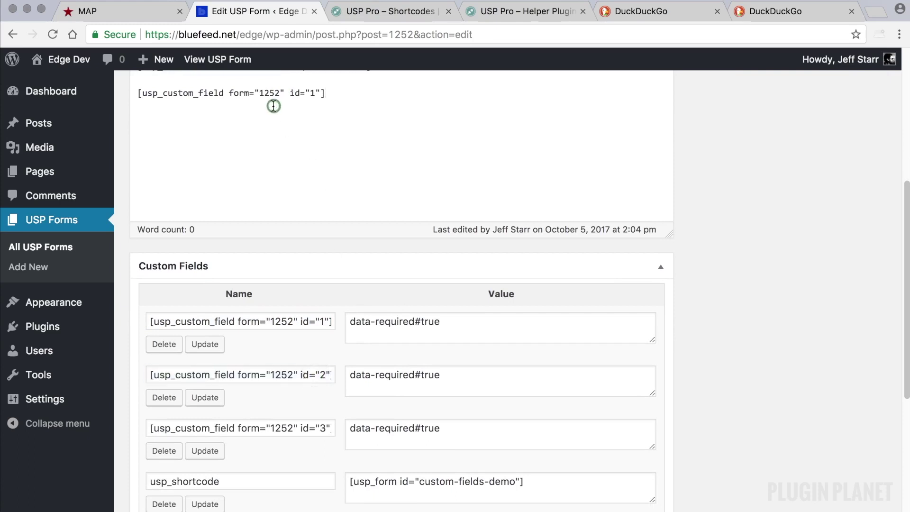
key("super+v")
Copy the custom field shortcode with id="3" into the form content below the second one and update the form.
triple_click(275, 428)
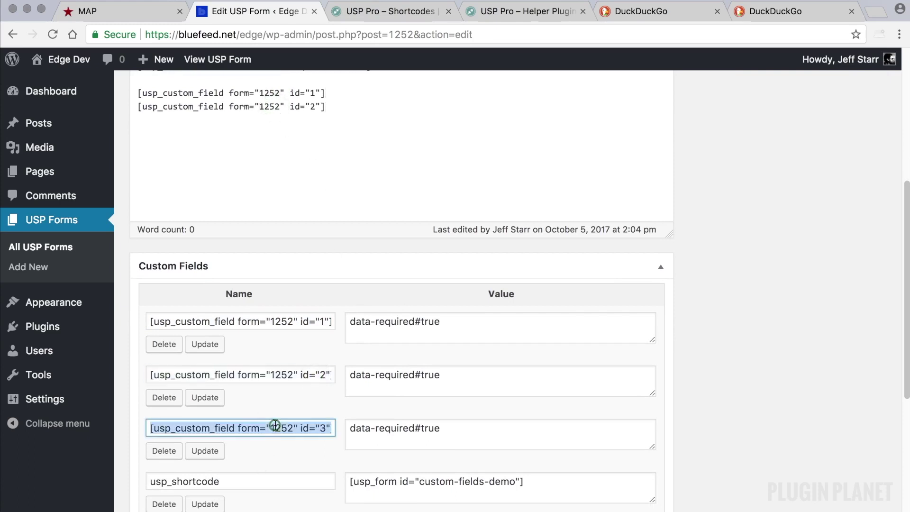
left_click(292, 131)
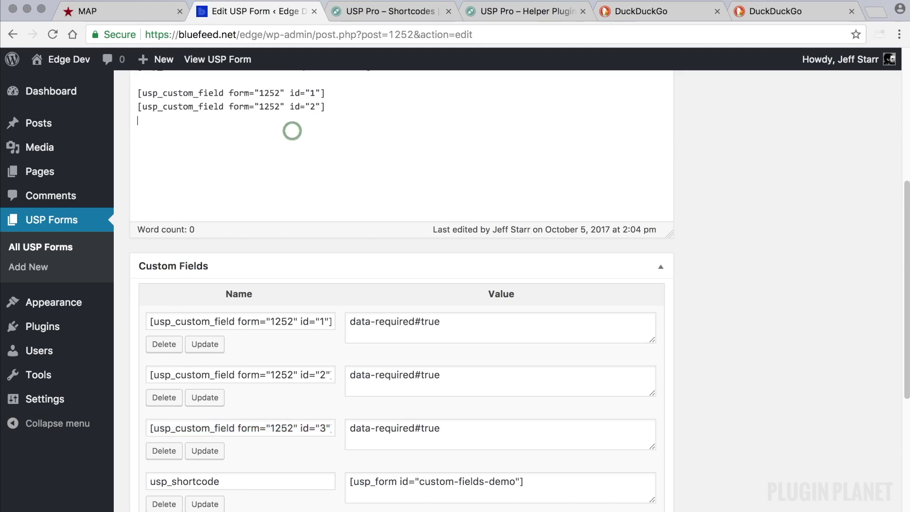
key("super+v")
scroll(655, 302, "up", 3)
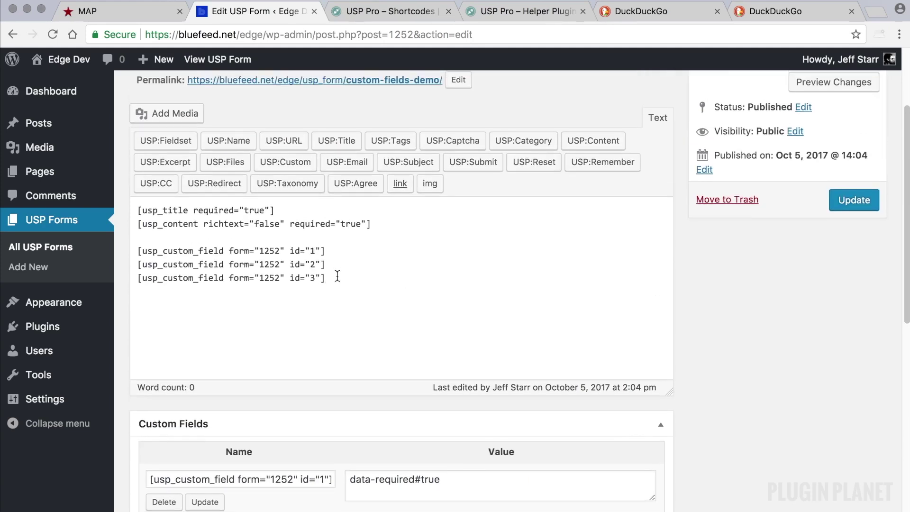
left_click(854, 200)
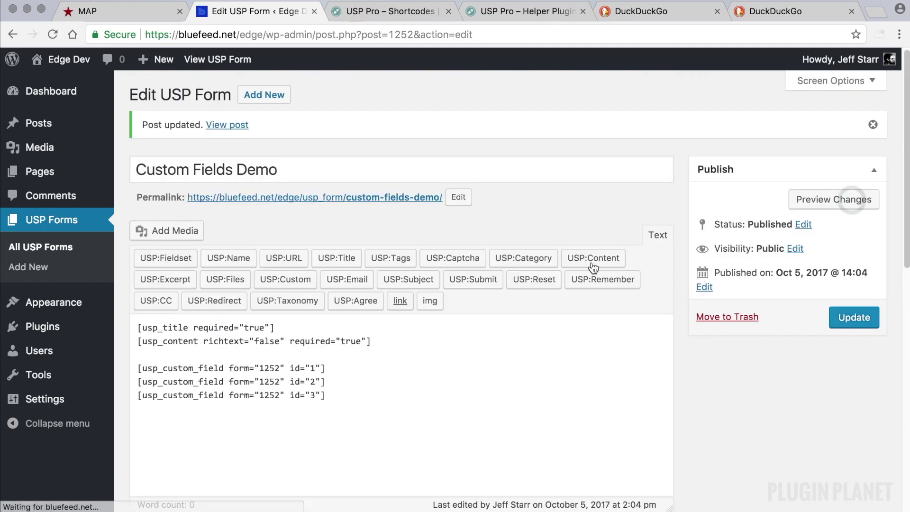
Open the updated form's public page in a new tab and check its title, content and custom fields.
right_click(241, 125)
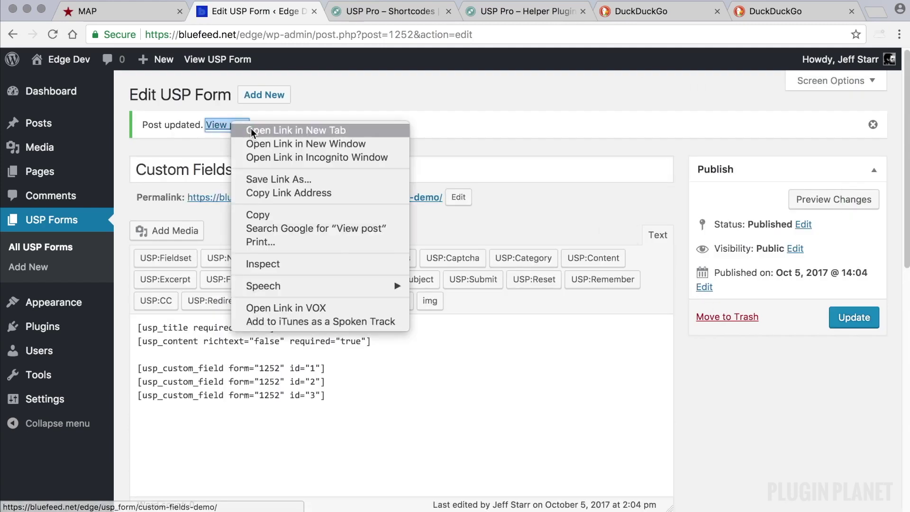
left_click(260, 129)
left_click(351, 15)
scroll(452, 175, "down", 5)
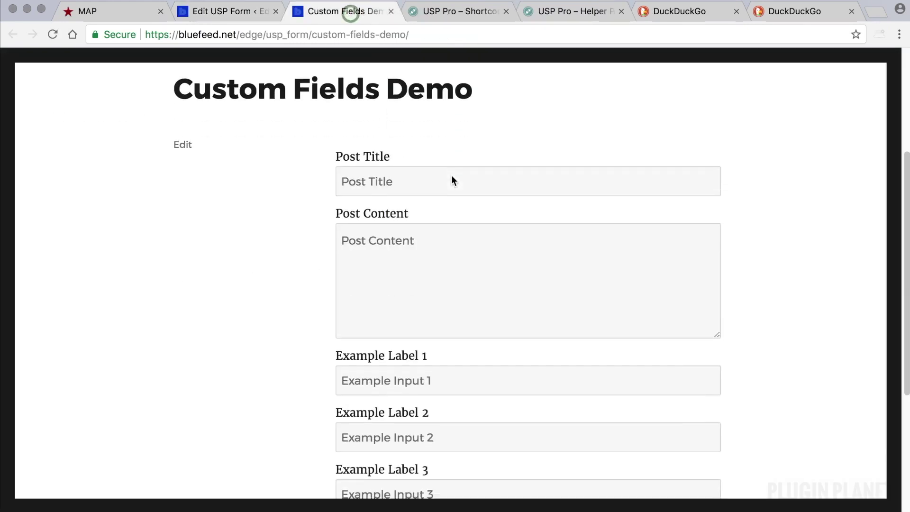
left_click(402, 101)
left_click(407, 183)
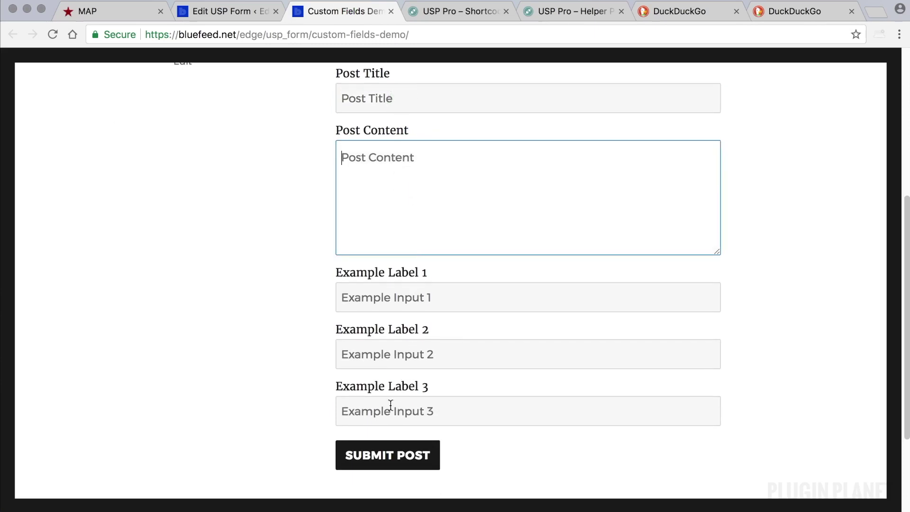
scroll(452, 104, "up", 1)
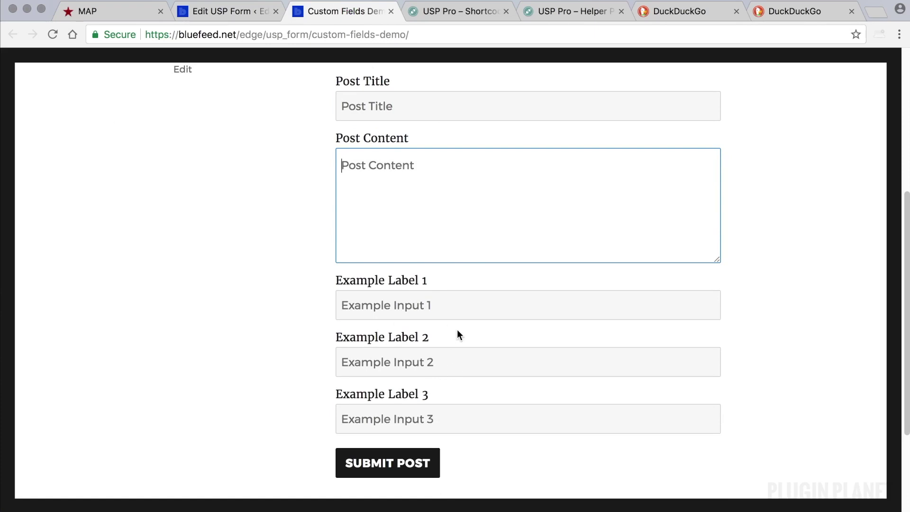
Browse the form shortcode reference in the USP Pro Shortcodes documentation.
left_click(461, 12)
scroll(505, 180, "down", 10)
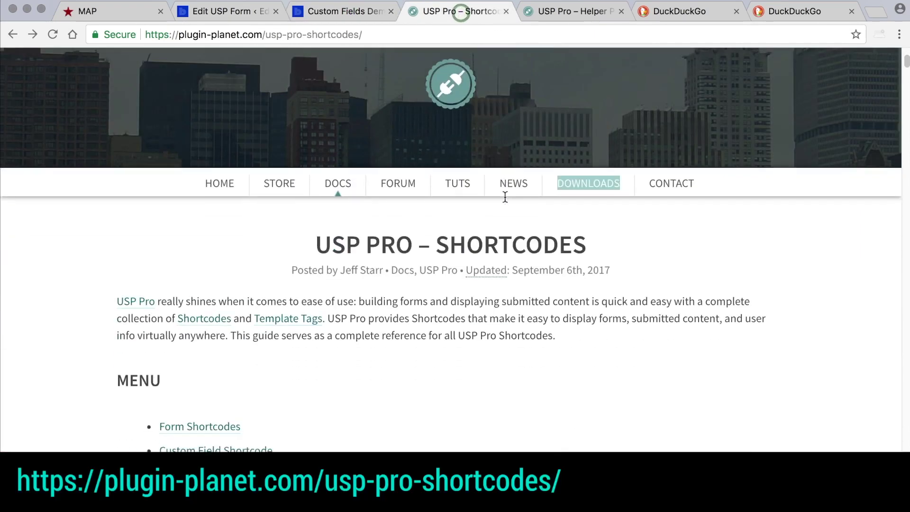
left_click(204, 275)
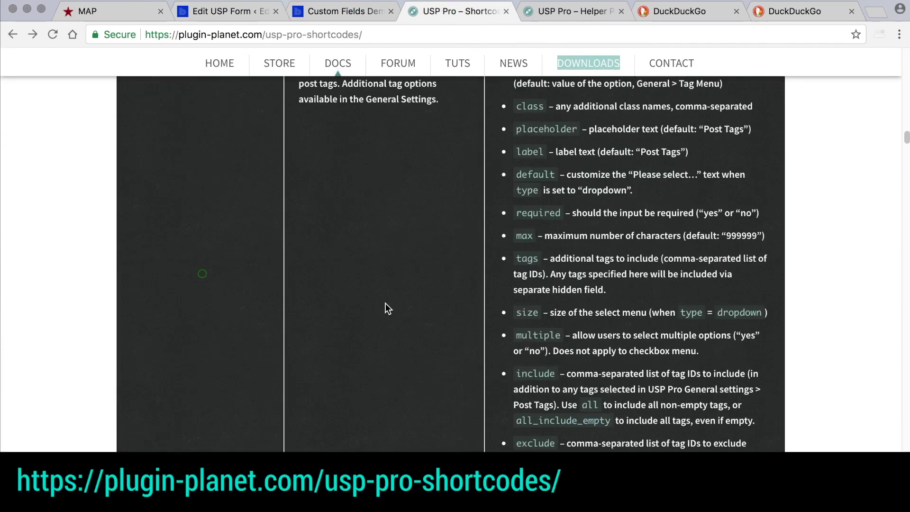
scroll(393, 304, "down", 5)
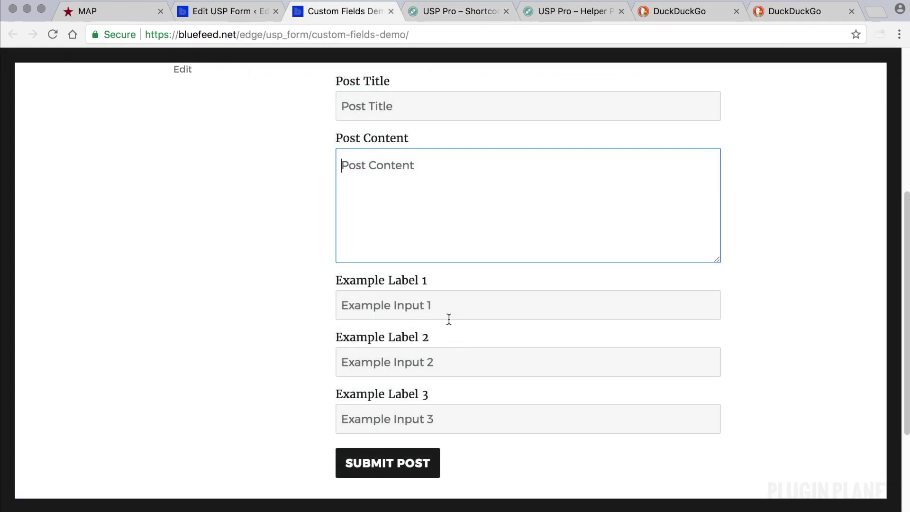
In the Custom Fields Demo form, enter "Test Post" as the post title and "Lorem ipsum.." as the post content.
left_click(384, 104)
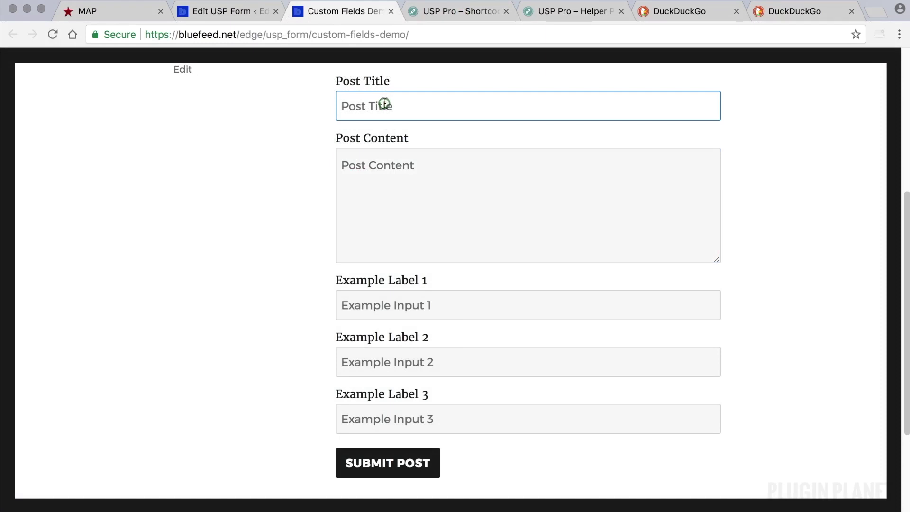
type("Test Post")
key("Tab")
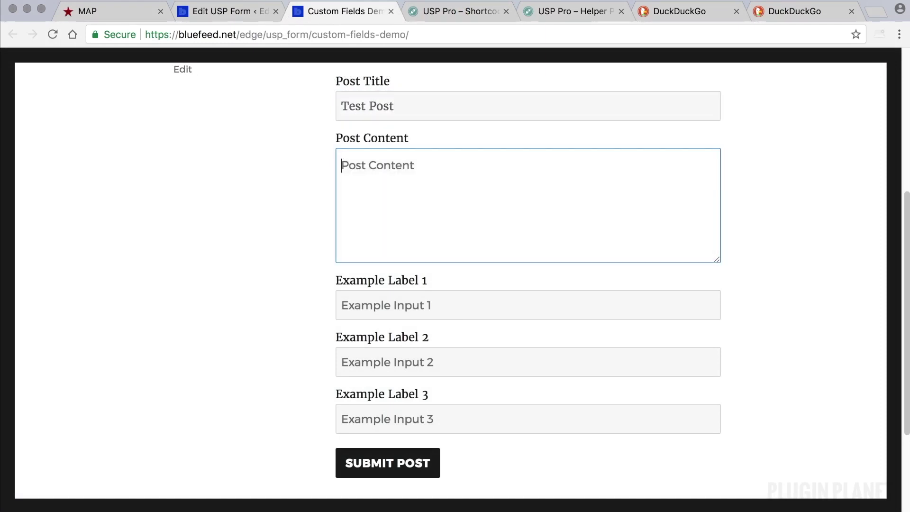
type("Lorem ipsum..")
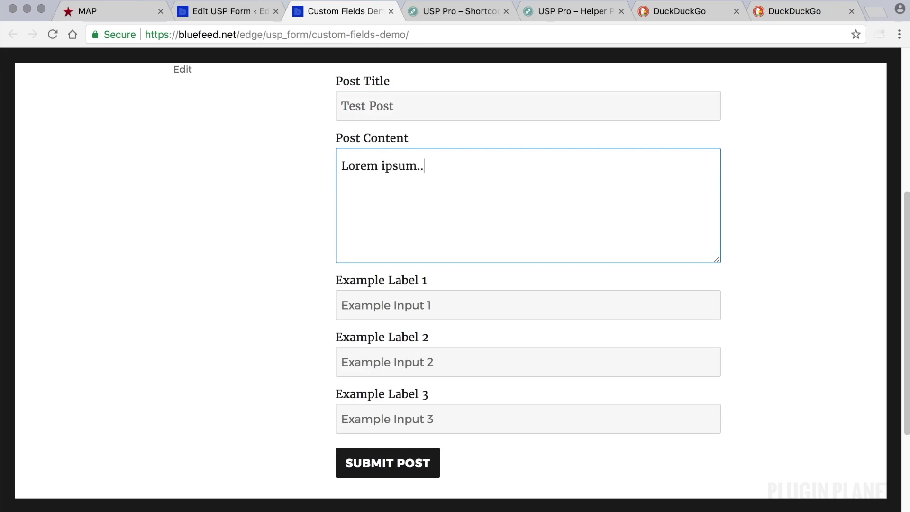
Copy the label text "Example Label 1" into the first custom field of the form.
scroll(395, 199, "down", 2)
left_click(431, 248)
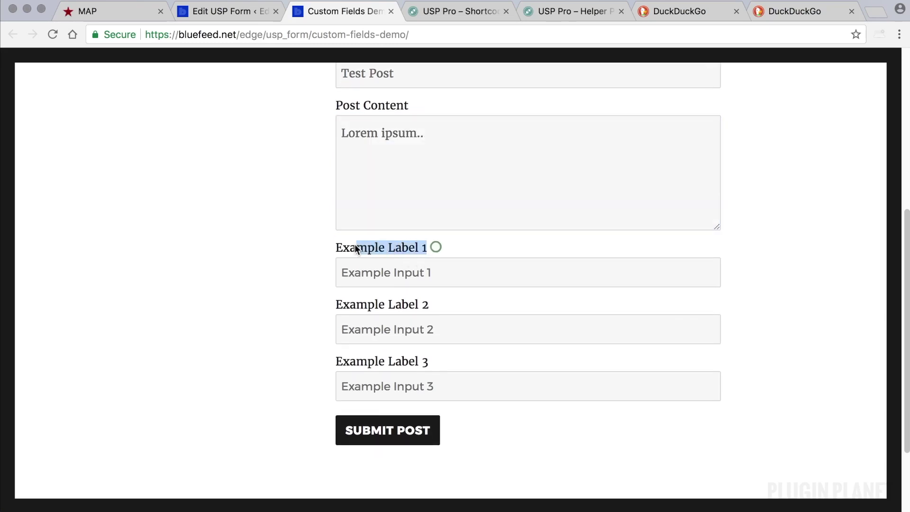
left_click_drag(355, 247, 342, 244)
key("ctrl+c")
left_click(392, 272)
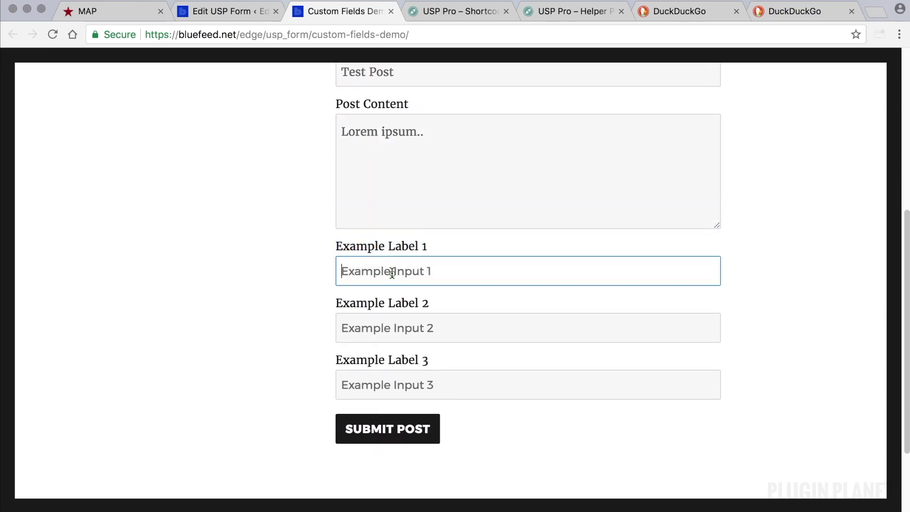
key("ctrl+v")
Copy the label text "Example Label 2" into the second custom field.
left_click_drag(434, 304, 402, 305)
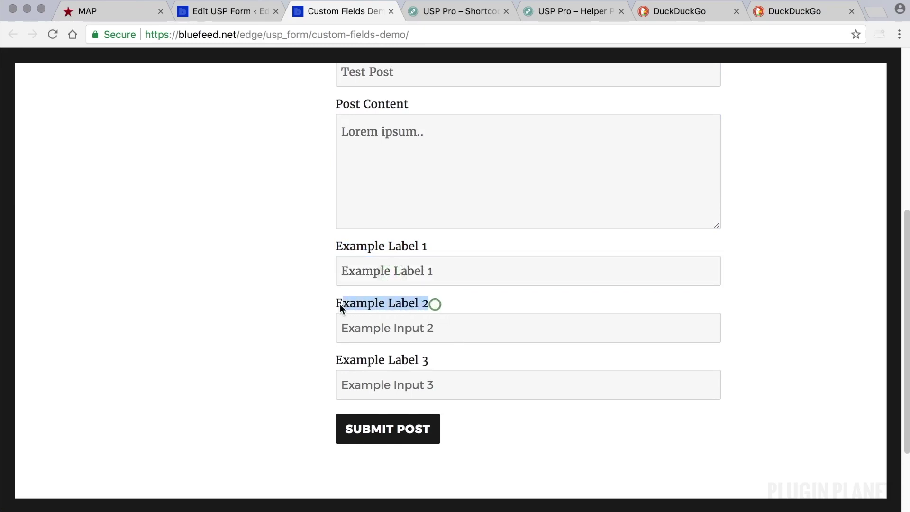
left_click_drag(340, 307, 336, 304)
key("ctrl+c")
left_click(374, 328)
key("ctrl+v")
Copy the label text "Example Label 3" into the third custom field and submit the post.
left_click_drag(429, 359, 337, 354)
key("ctrl+c")
left_click(387, 384)
key("ctrl+v")
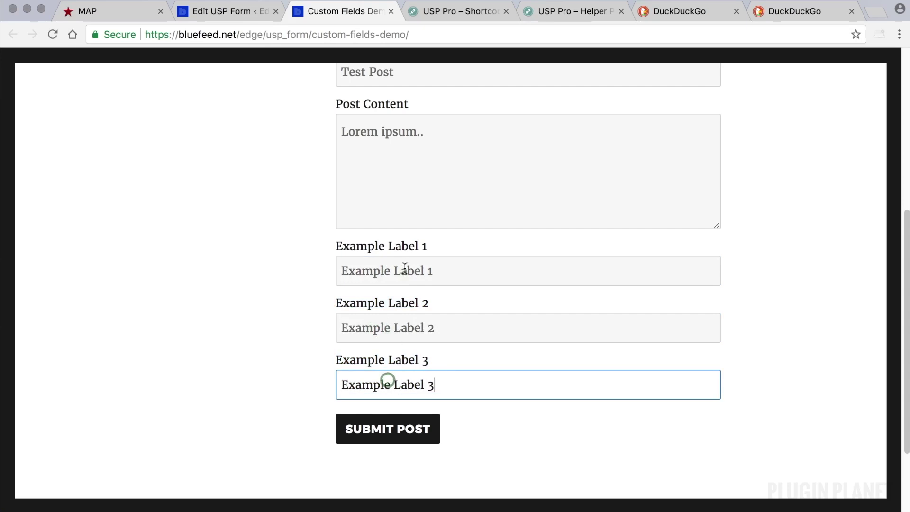
left_click(414, 426)
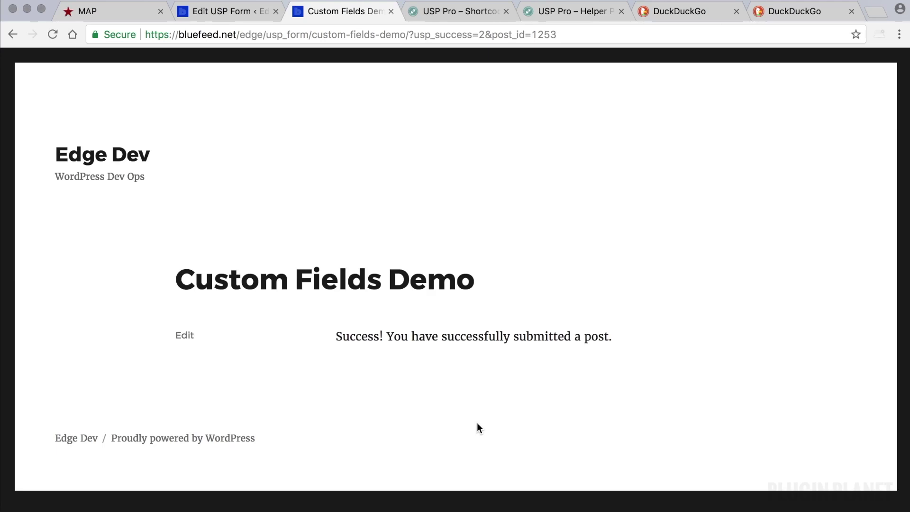
Return to the WordPress admin and open the submitted "Test Post" draft for editing from the list of posts.
left_click(218, 12)
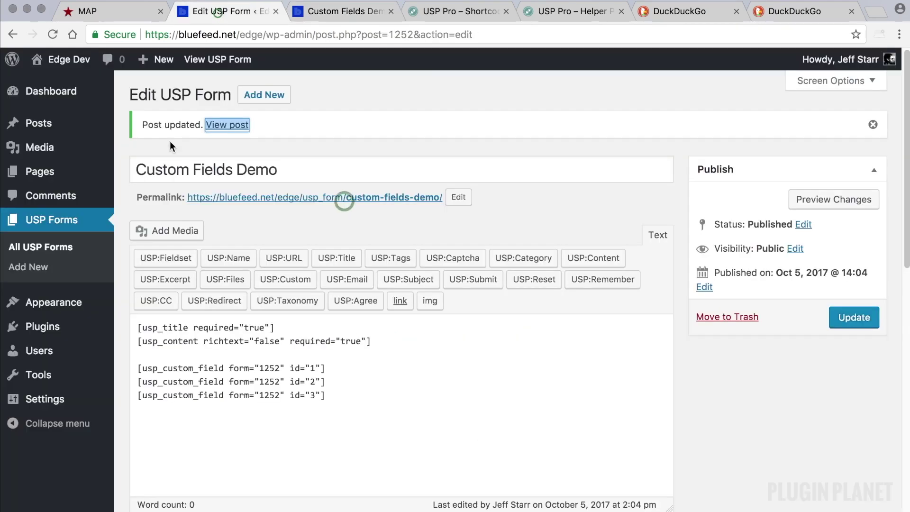
left_click(47, 127)
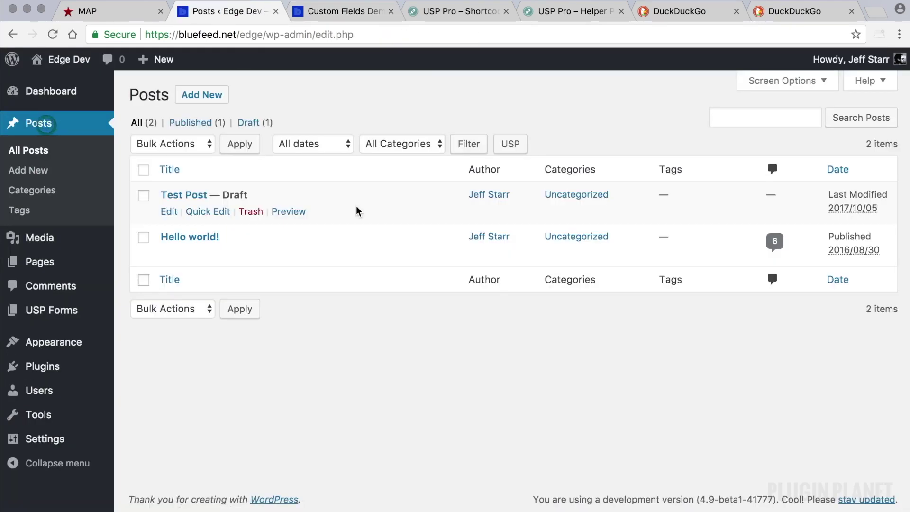
left_click(187, 199)
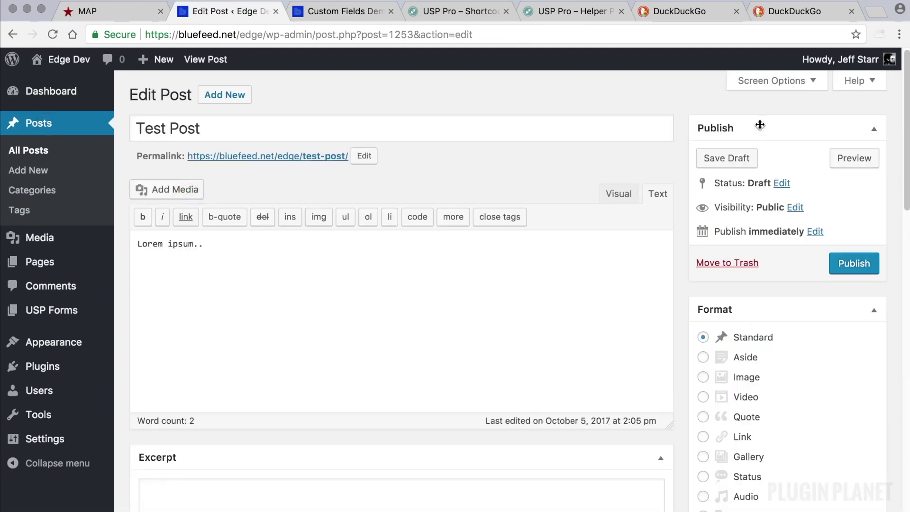
Make sure the Custom Fields box is enabled in the post's screen options and go to that box.
left_click(773, 81)
left_click(578, 114)
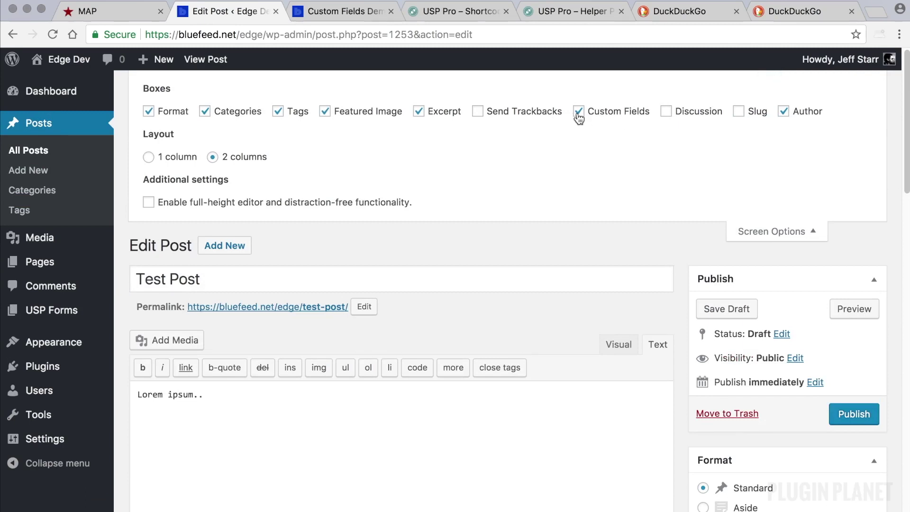
scroll(556, 227, "down", 15)
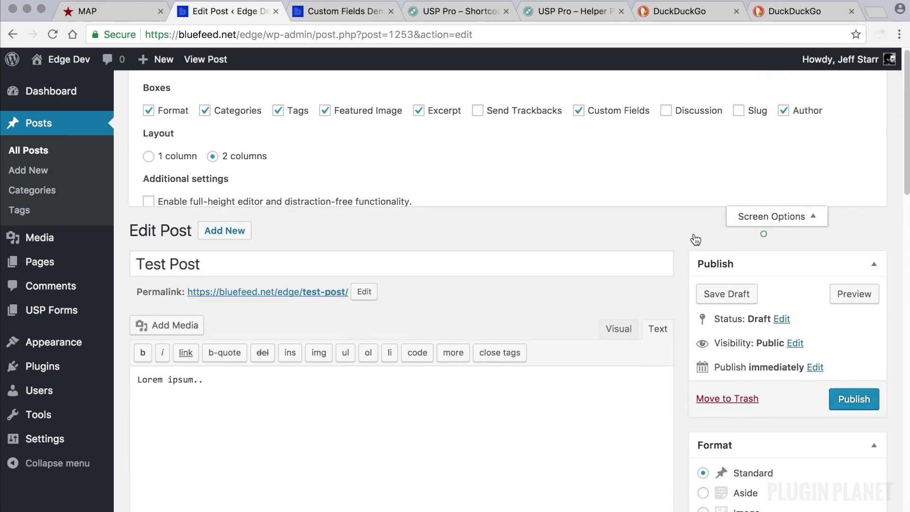
scroll(556, 228, "down", 3)
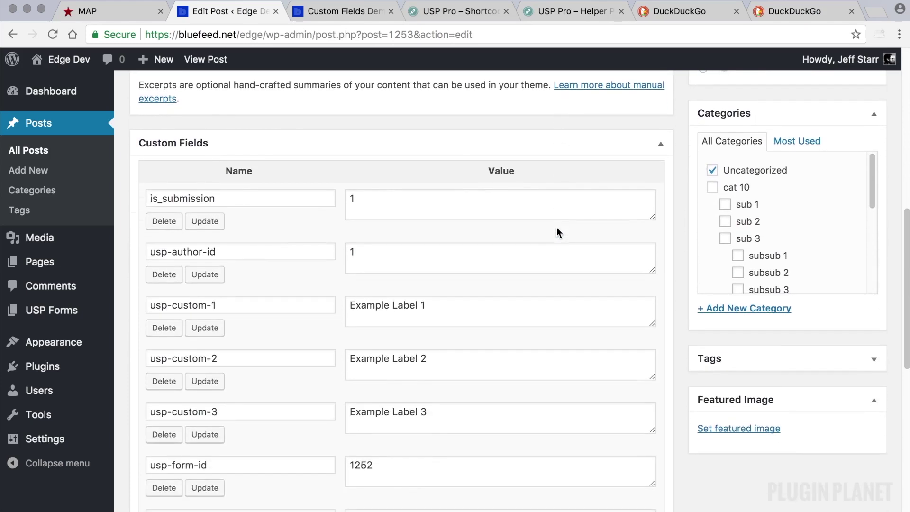
Examine the post's Custom Fields box and compare its entries with the submitted title, content and form values.
left_click(552, 138)
left_click(552, 137)
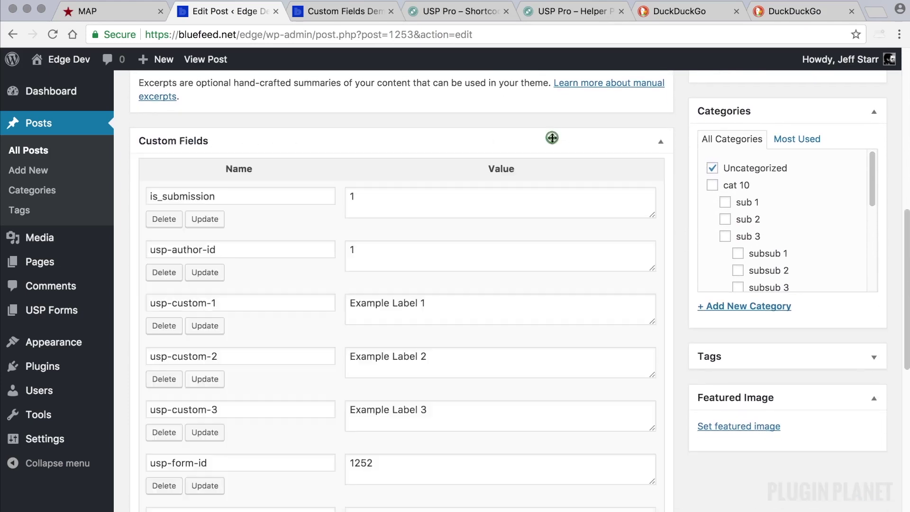
scroll(550, 140, "down", 3)
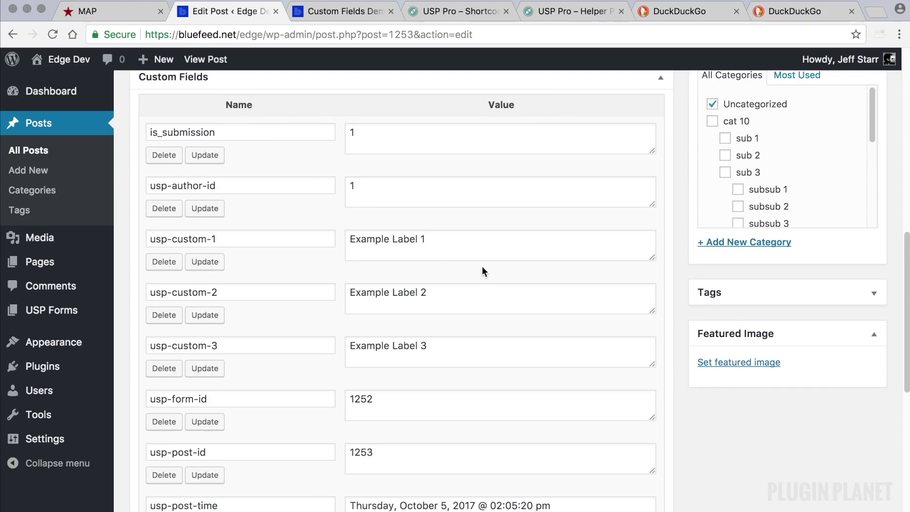
scroll(581, 275, "up", 10)
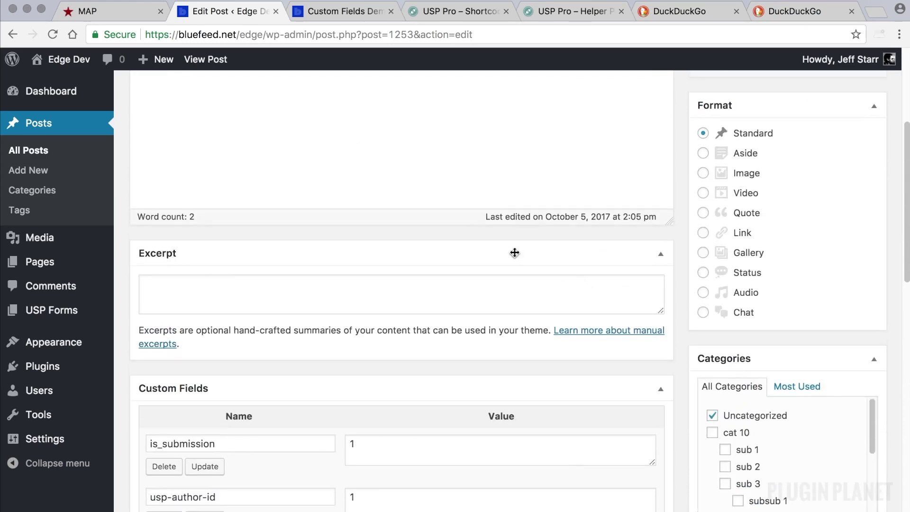
scroll(416, 172, "up", 2)
scroll(416, 179, "down", 8)
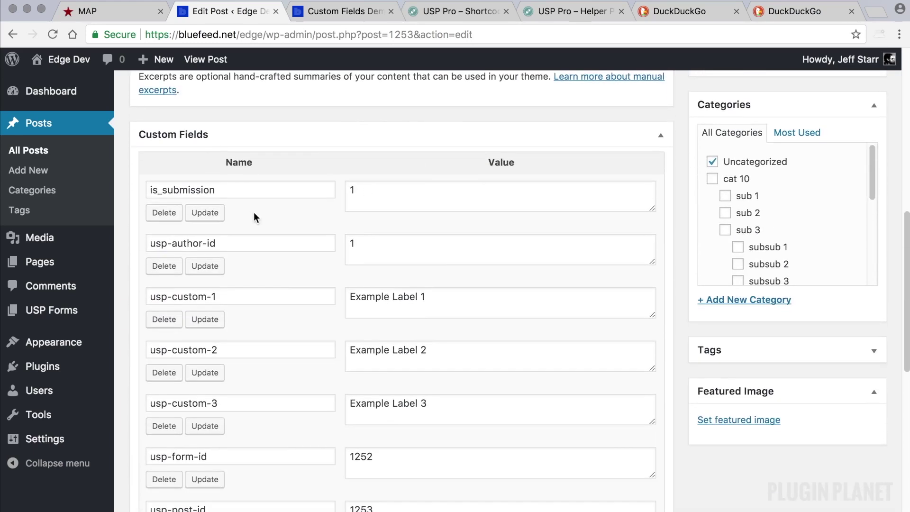
scroll(450, 173, "up", 10)
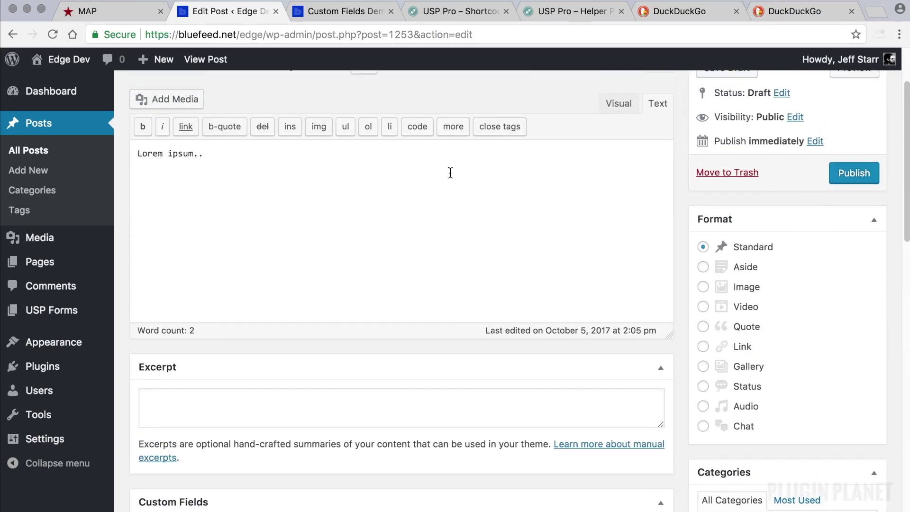
scroll(451, 175, "down", 6)
scroll(451, 176, "down", 5)
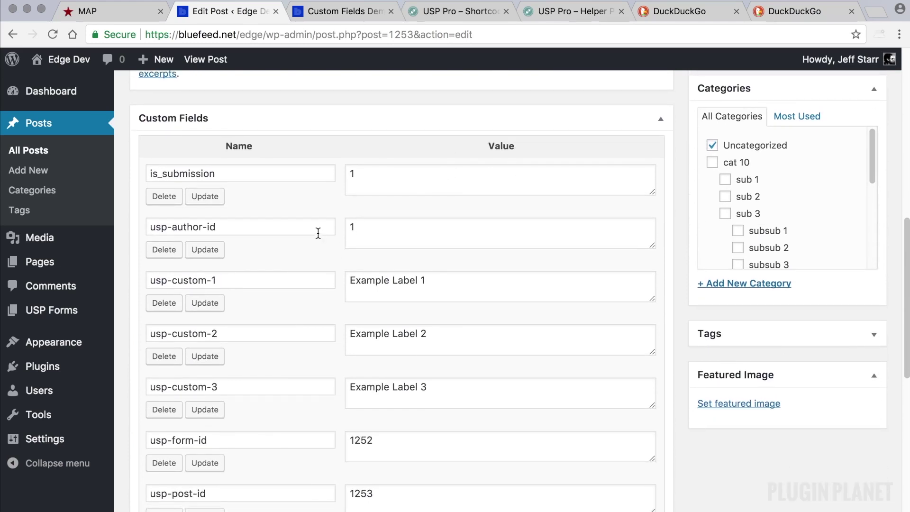
scroll(318, 233, "down", 2)
scroll(252, 261, "down", 4)
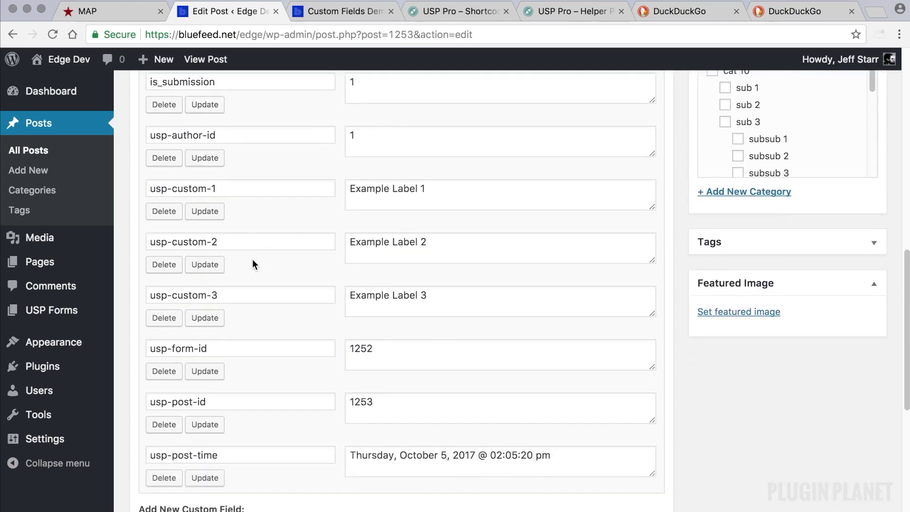
scroll(237, 213, "up", 6)
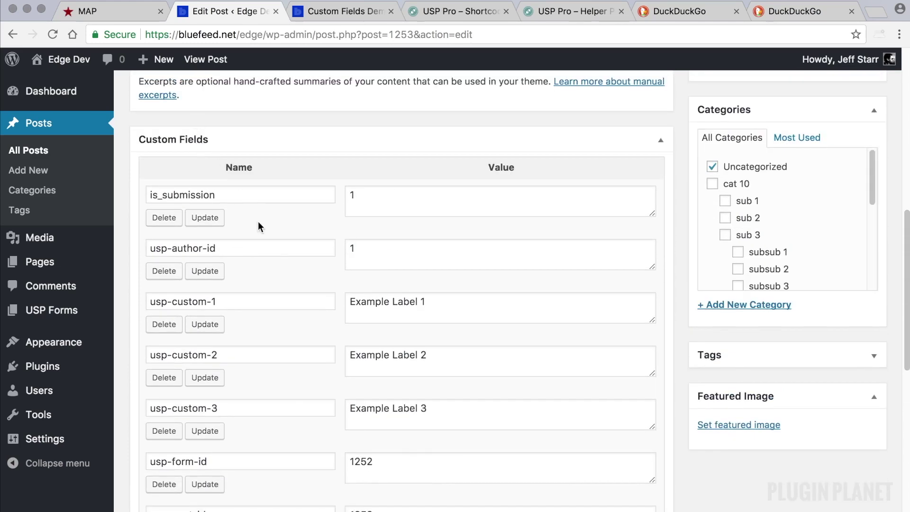
scroll(263, 228, "down", 3)
scroll(263, 227, "down", 1)
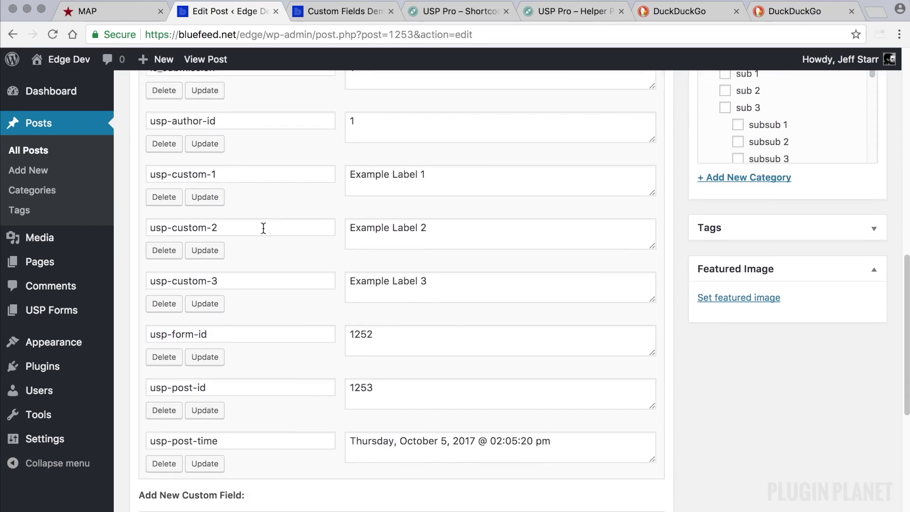
Check the usp-custom-1, usp-custom-2 and usp-custom-3 entries and the form ID entry stored with the post.
left_click_drag(225, 173, 147, 174)
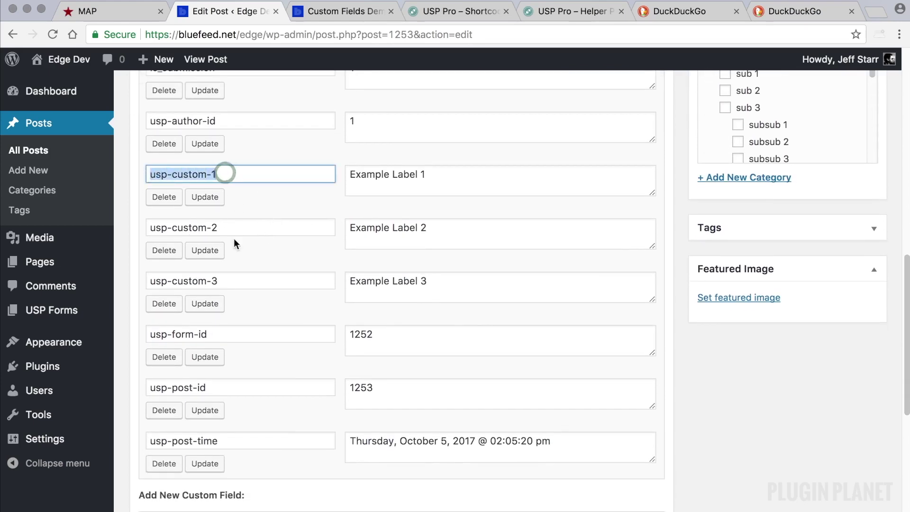
left_click_drag(436, 174, 337, 174)
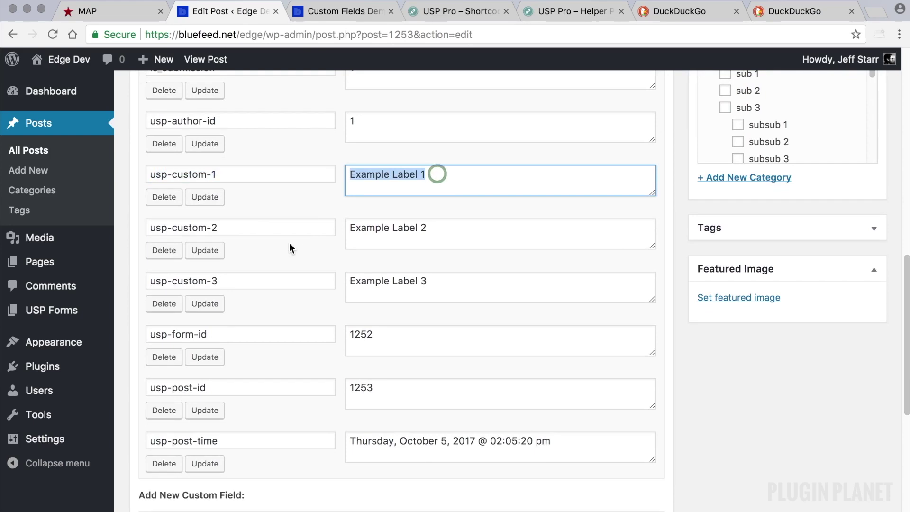
left_click_drag(238, 228, 148, 228)
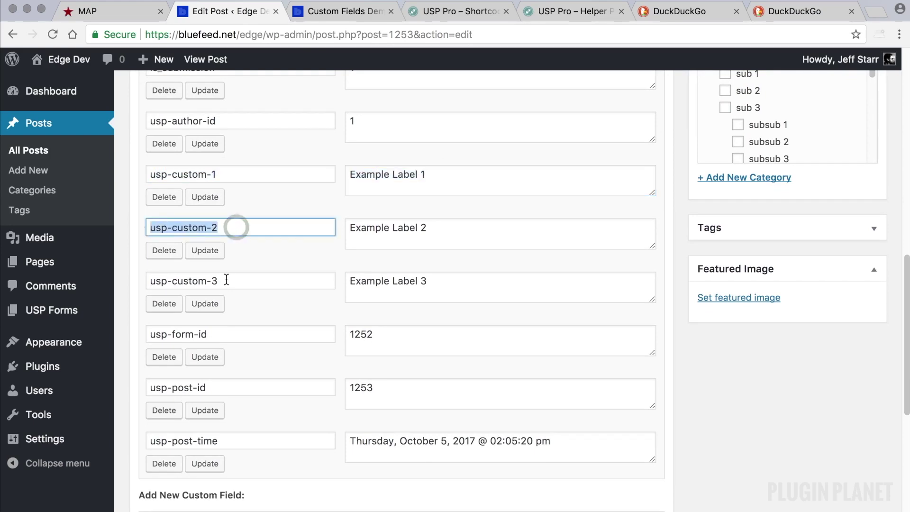
left_click_drag(226, 280, 147, 280)
scroll(441, 306, "down", 1)
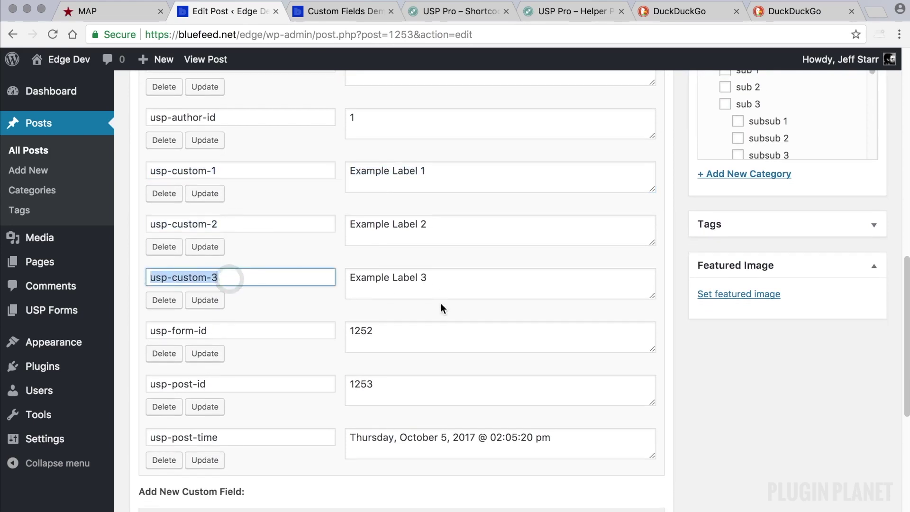
scroll(442, 309, "down", 2)
left_click(436, 303)
scroll(436, 303, "up", 5)
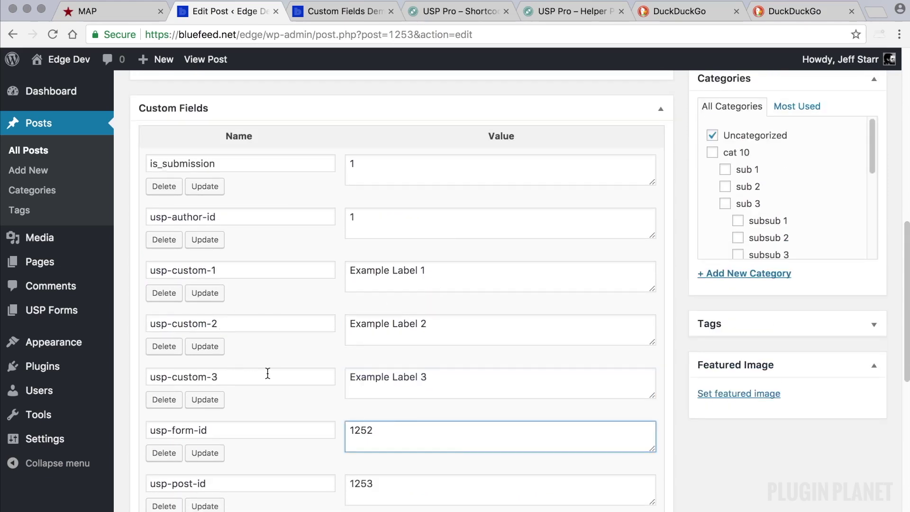
Open the Test Post's permalink in a new tab and check which submitted content the front end displays.
scroll(431, 314, "up", 10)
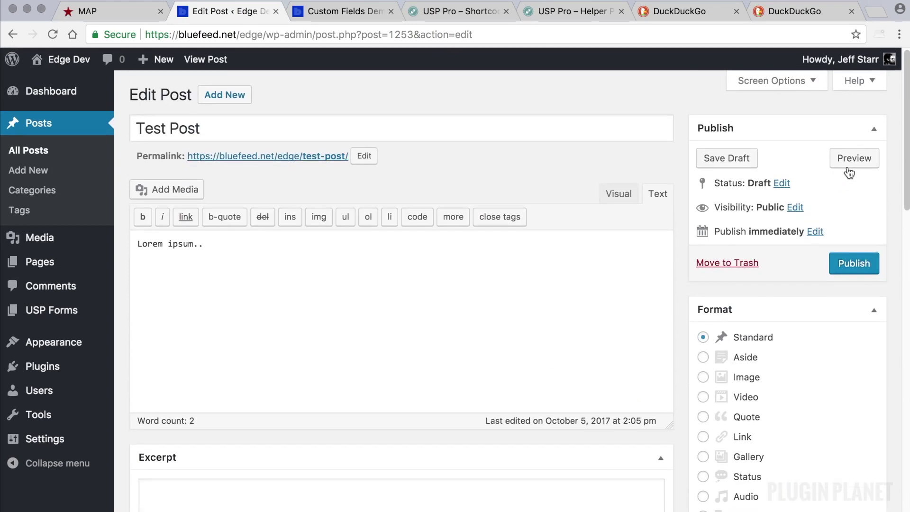
right_click(308, 154)
left_click(316, 155)
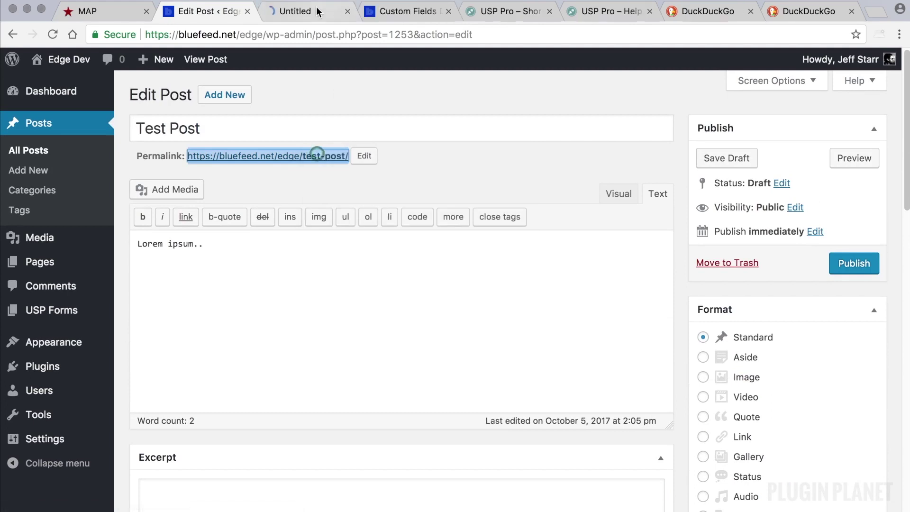
left_click(317, 12)
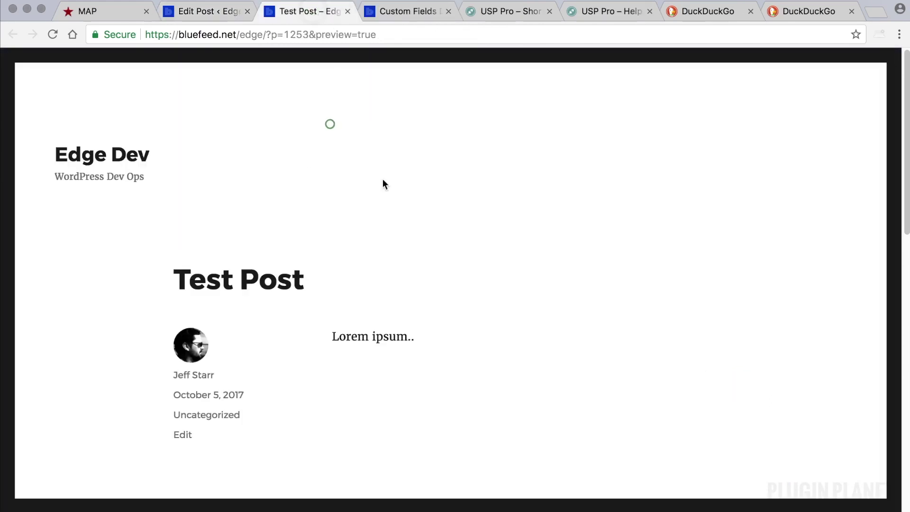
scroll(383, 184, "down", 4)
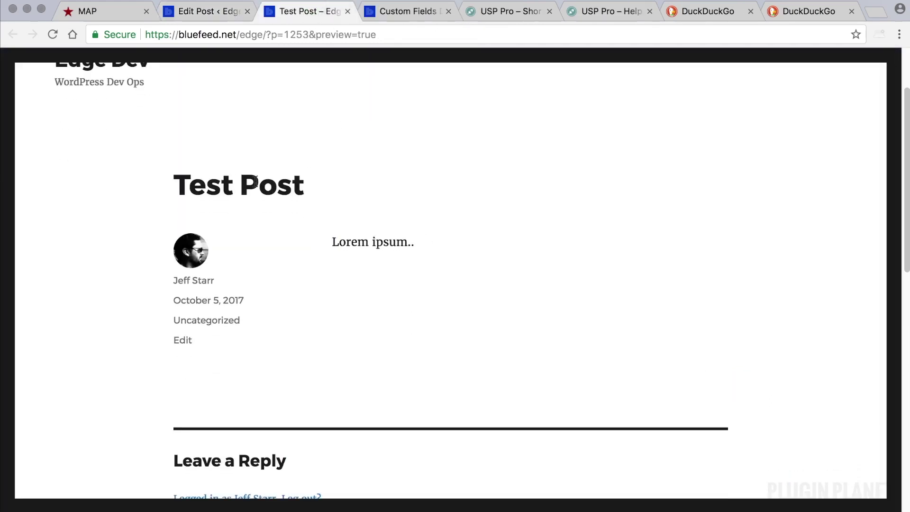
left_click_drag(418, 244, 331, 245)
left_click(415, 257)
scroll(416, 257, "down", 1)
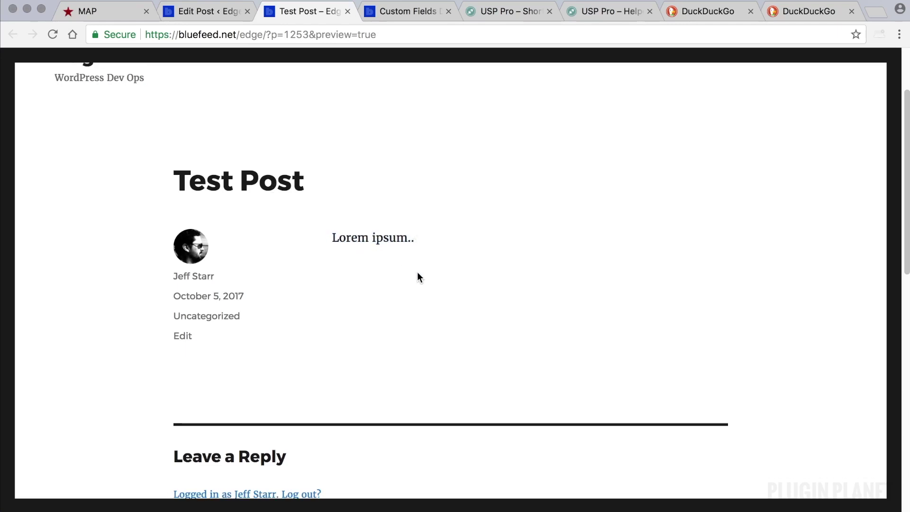
left_click(417, 272)
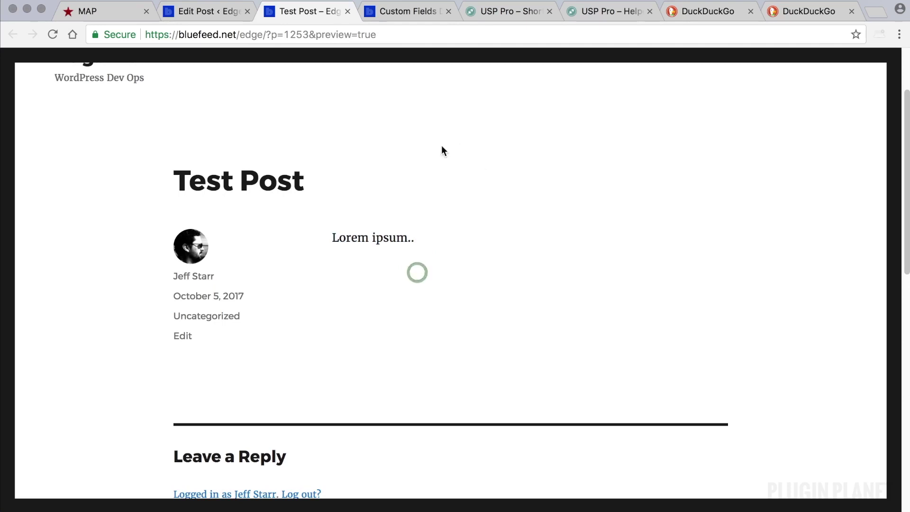
Return to editing the Test Post, collapse the Excerpt box and review the Custom Fields entries.
left_click(214, 14)
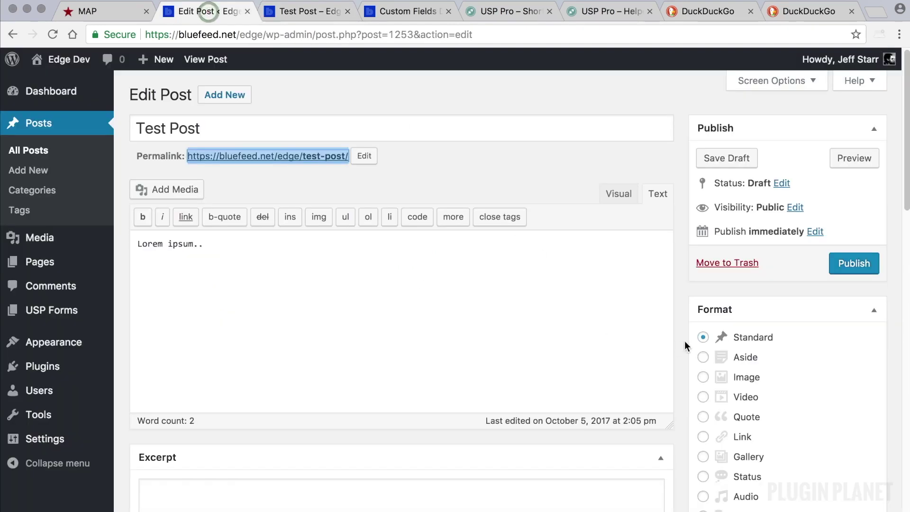
scroll(681, 341, "down", 5)
left_click(660, 205)
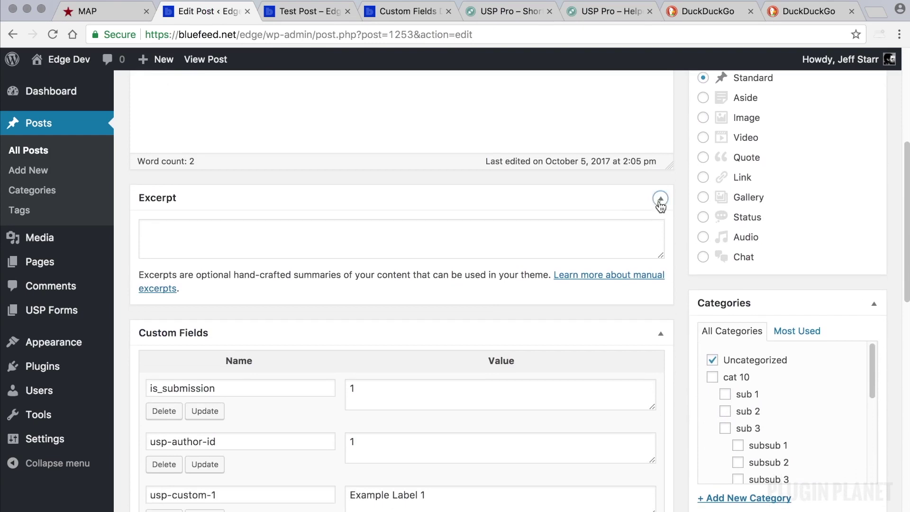
scroll(678, 234, "down", 2)
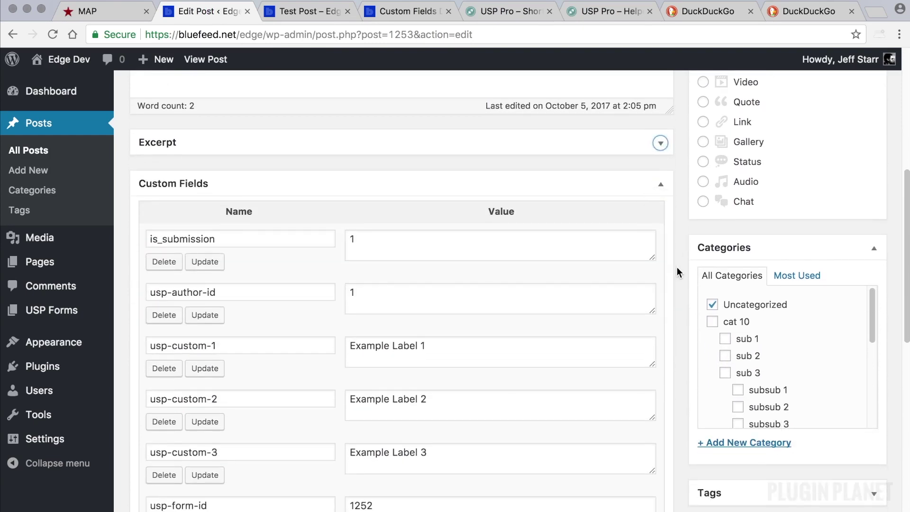
scroll(678, 269, "down", 1)
scroll(675, 303, "down", 1)
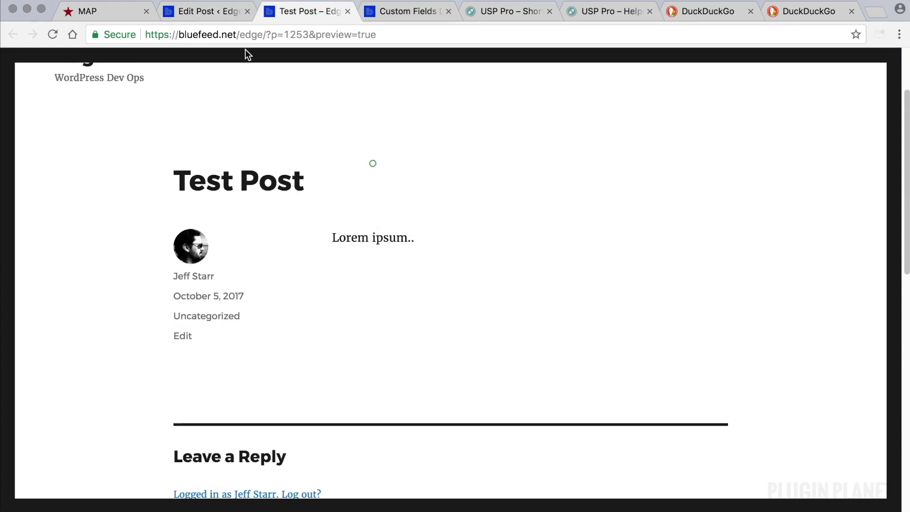
Return to the Test Post's edit screen and review its title, permalink and content.
left_click(209, 12)
scroll(342, 311, "up", 10)
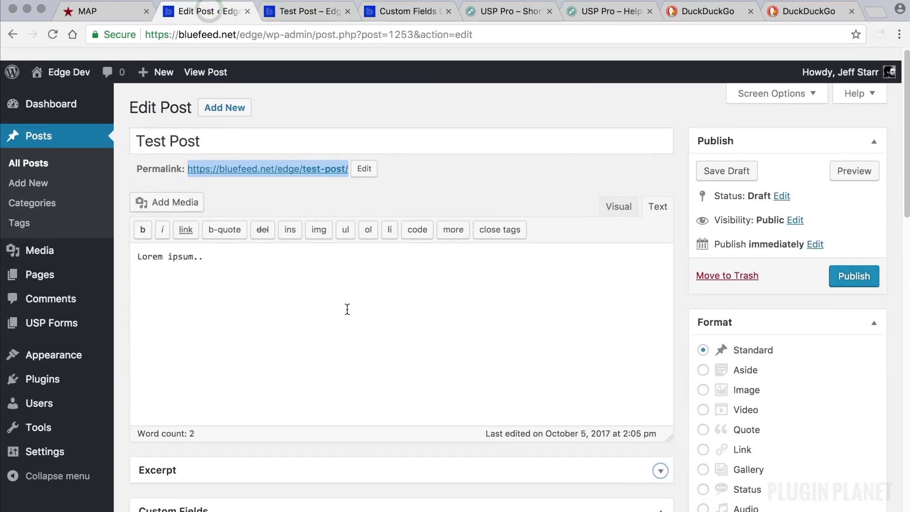
left_click(451, 170)
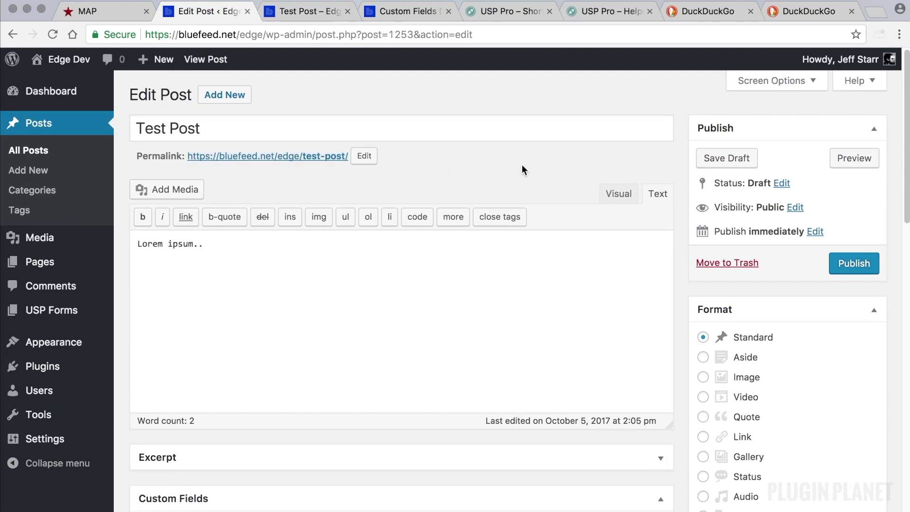
Open the USP Pro helper plugin tutorial and read its Plugin Usage section and the Custom Fields part of Plugin Settings.
left_click(611, 13)
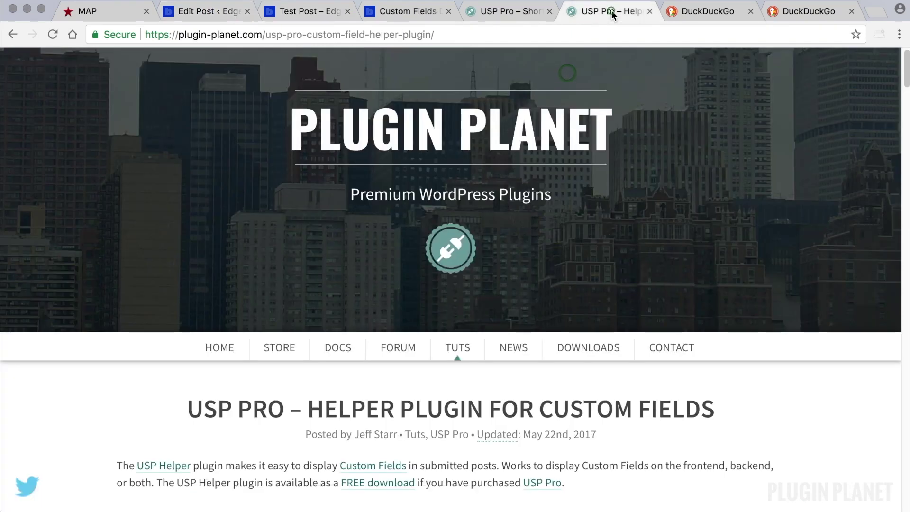
scroll(756, 325, "down", 3)
scroll(755, 330, "down", 2)
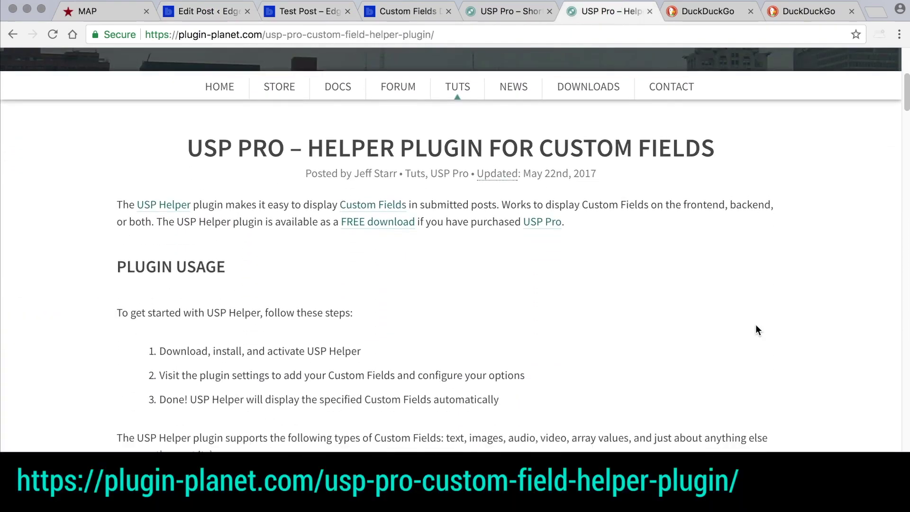
scroll(732, 318, "down", 1)
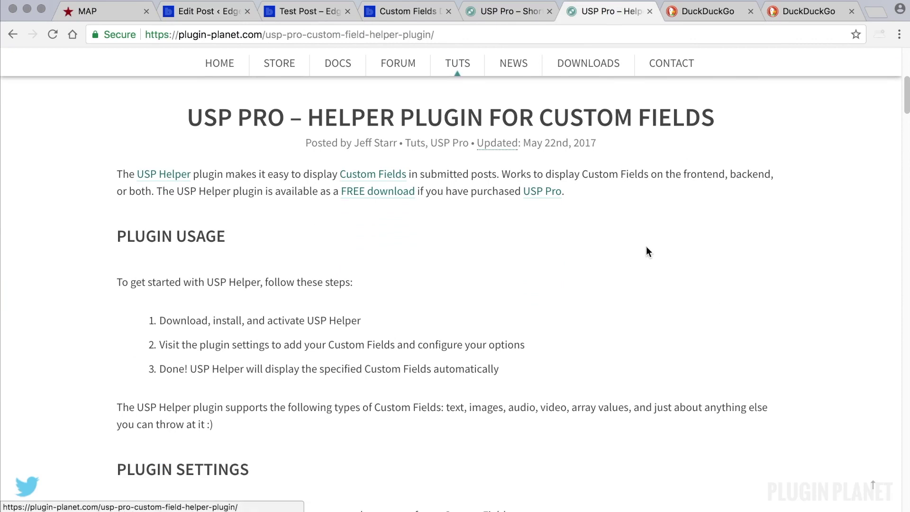
scroll(607, 251, "down", 1)
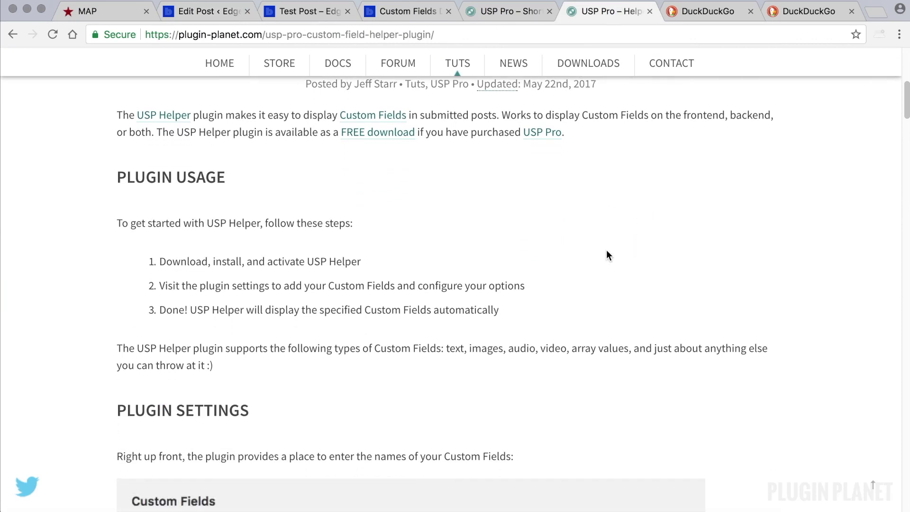
scroll(606, 251, "down", 4)
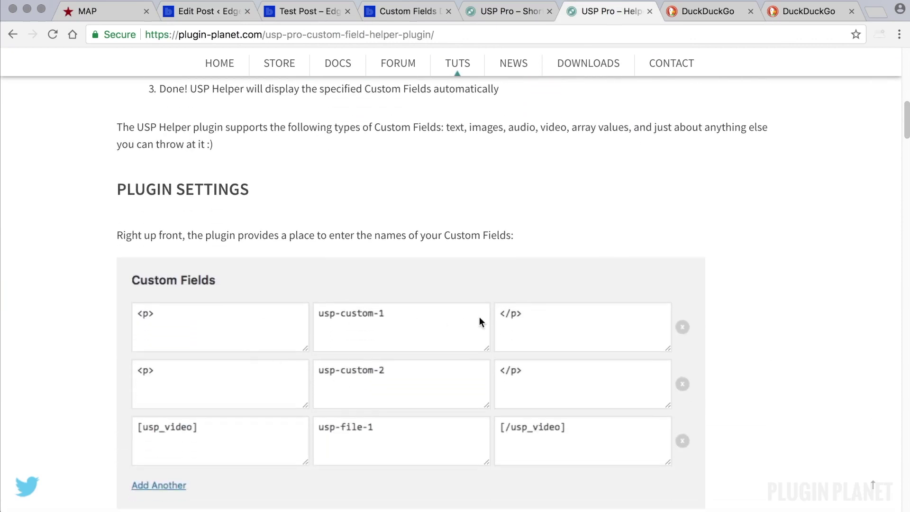
scroll(566, 323, "down", 1)
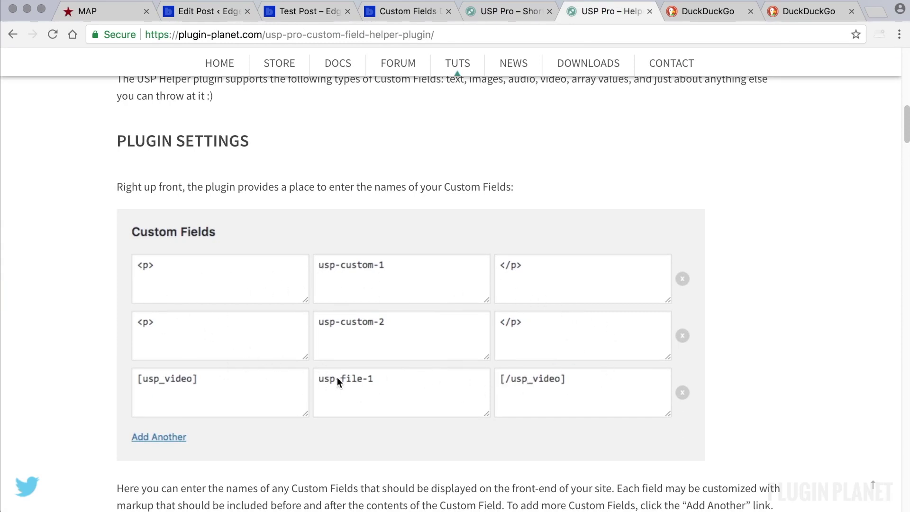
scroll(338, 377, "down", 1)
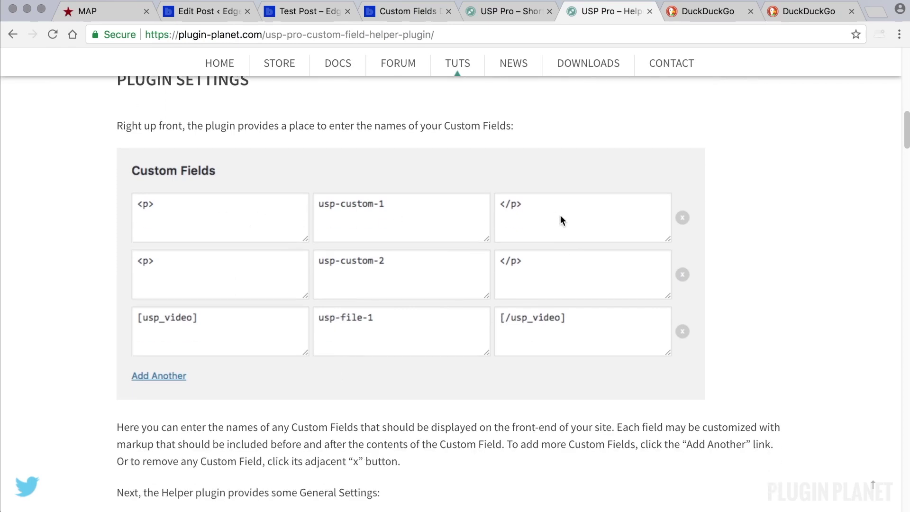
scroll(560, 220, "down", 1)
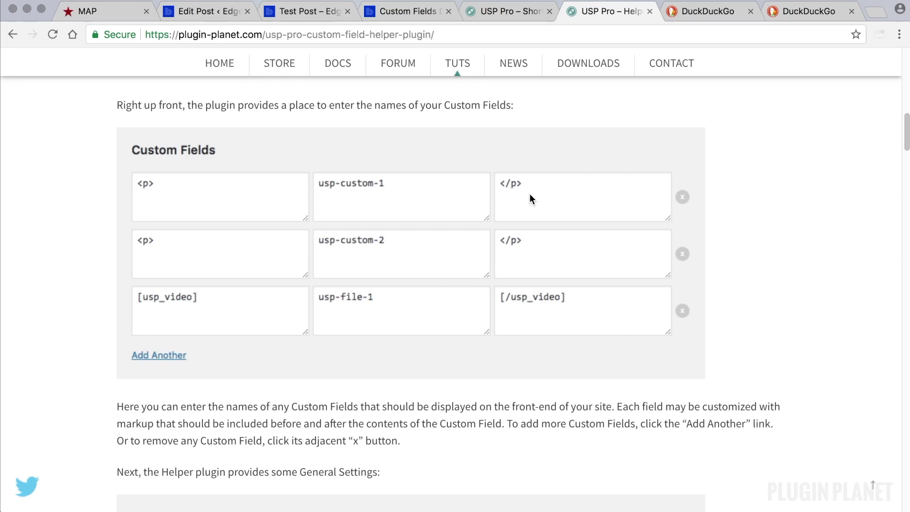
Look through the helper plugin tutorial from its introduction to the Download section and go to the USP Helper download.
scroll(528, 218, "up", 10)
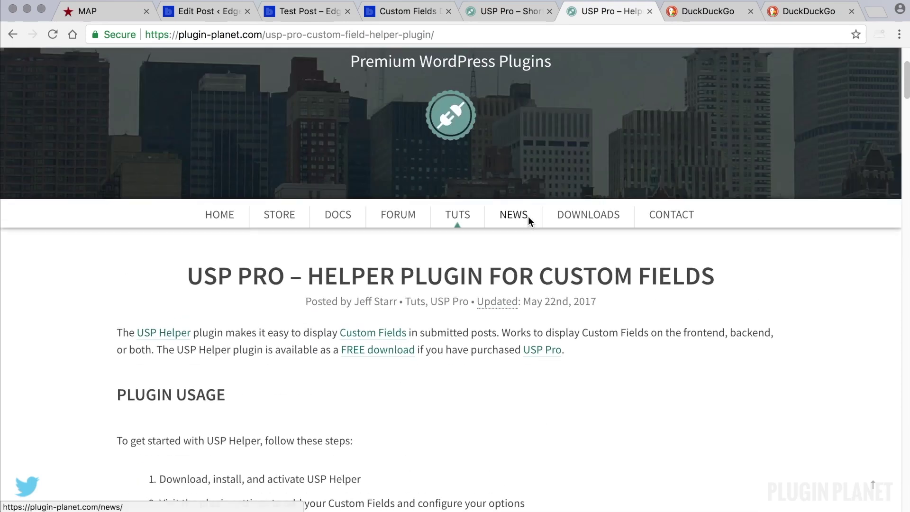
scroll(528, 218, "down", 3)
scroll(529, 221, "down", 5)
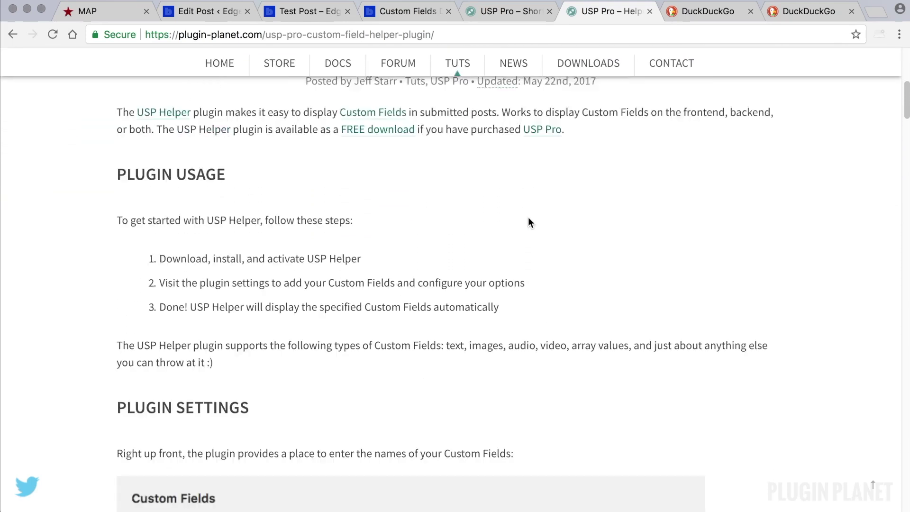
scroll(527, 222, "down", 13)
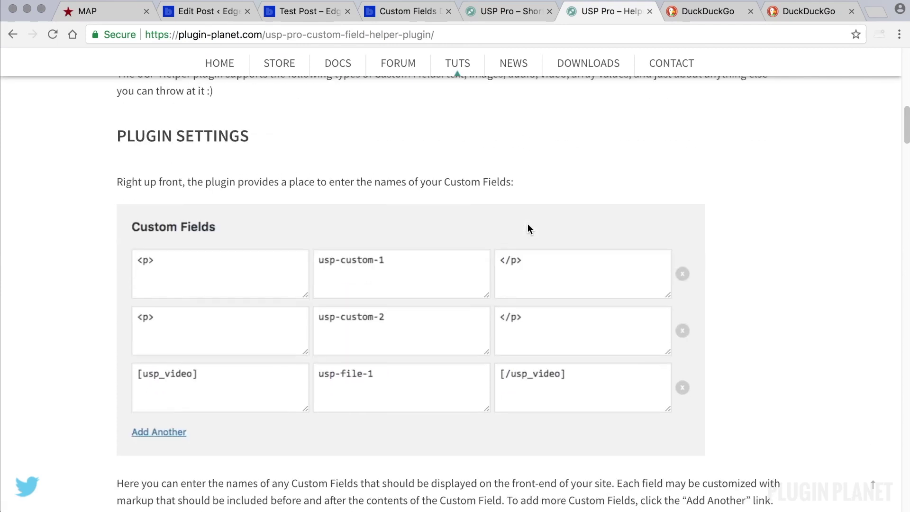
scroll(528, 225, "down", 14)
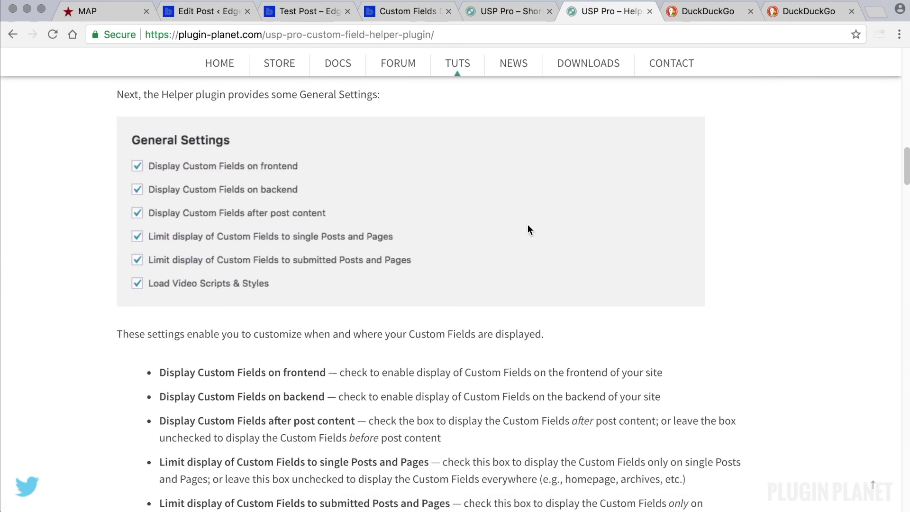
scroll(527, 224, "down", 20)
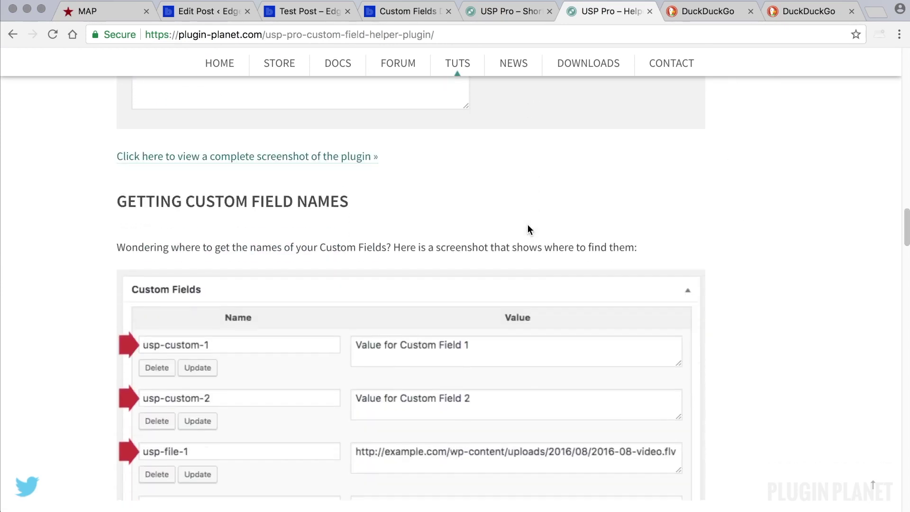
scroll(527, 225, "down", 20)
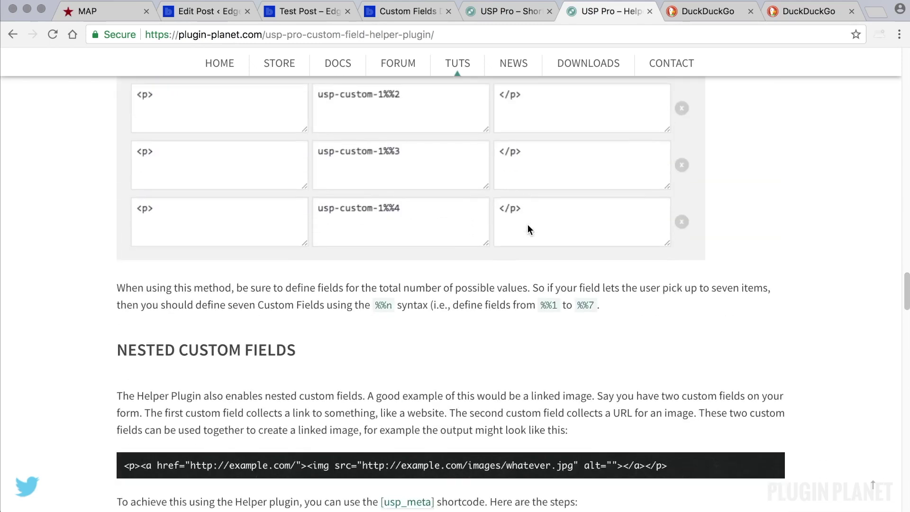
scroll(528, 224, "down", 17)
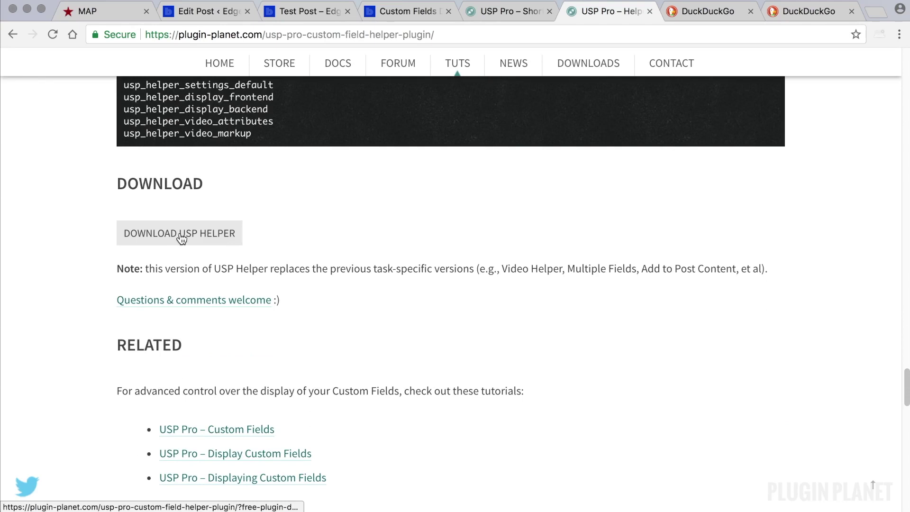
left_click(183, 239)
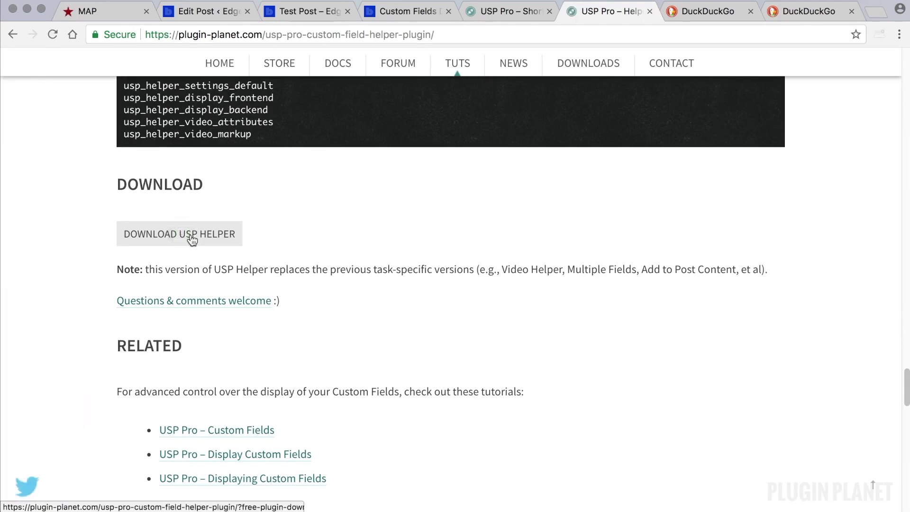
Open the installed plugins list in the WordPress admin and activate the USP Helper plugin.
left_click(221, 14)
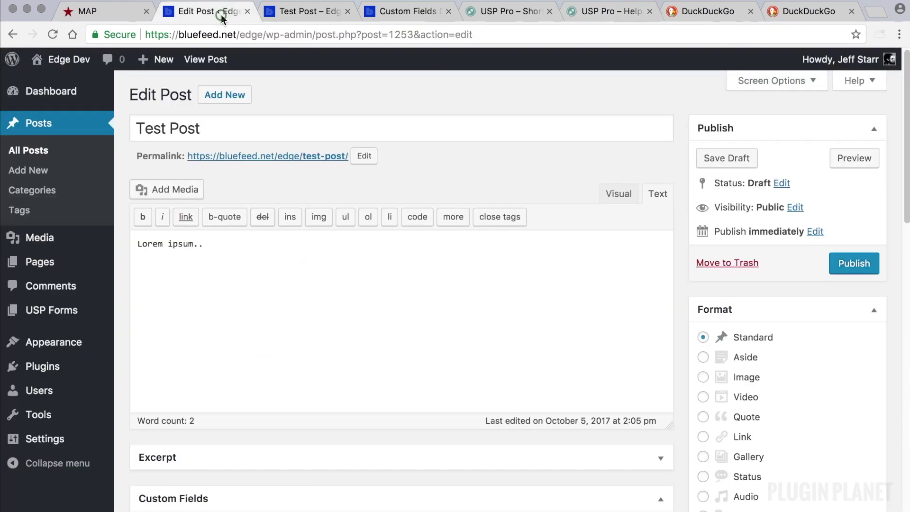
left_click(64, 368)
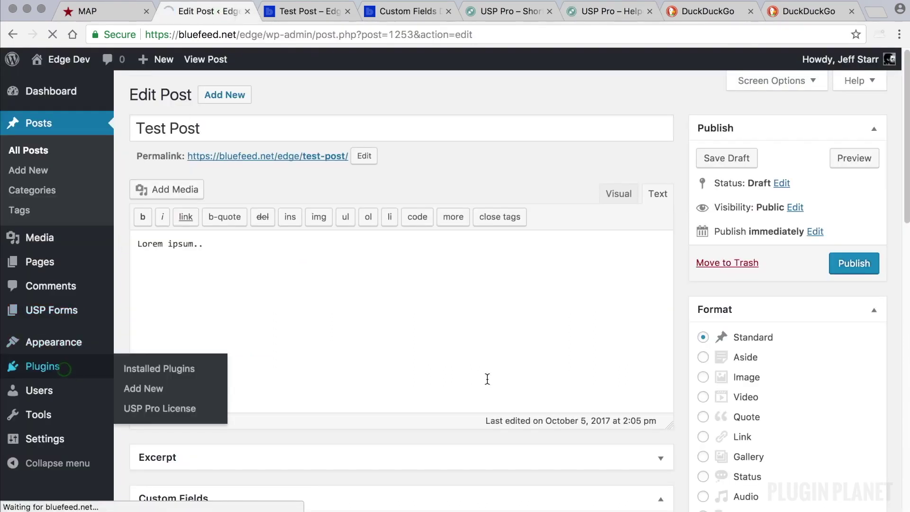
scroll(416, 354, "down", 10)
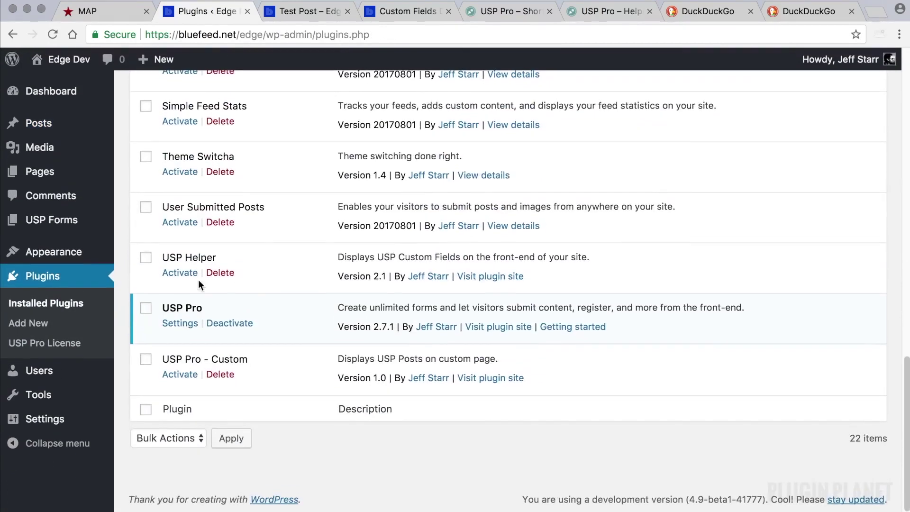
left_click(185, 274)
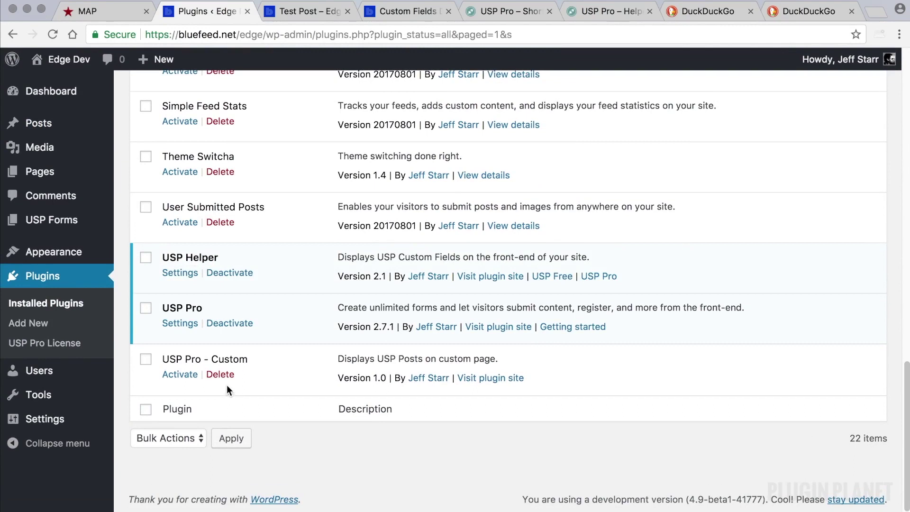
Open the USP Helper settings and examine the Custom Fields boxes, General Settings options and HTML before and after fields.
mouse_move(85, 428)
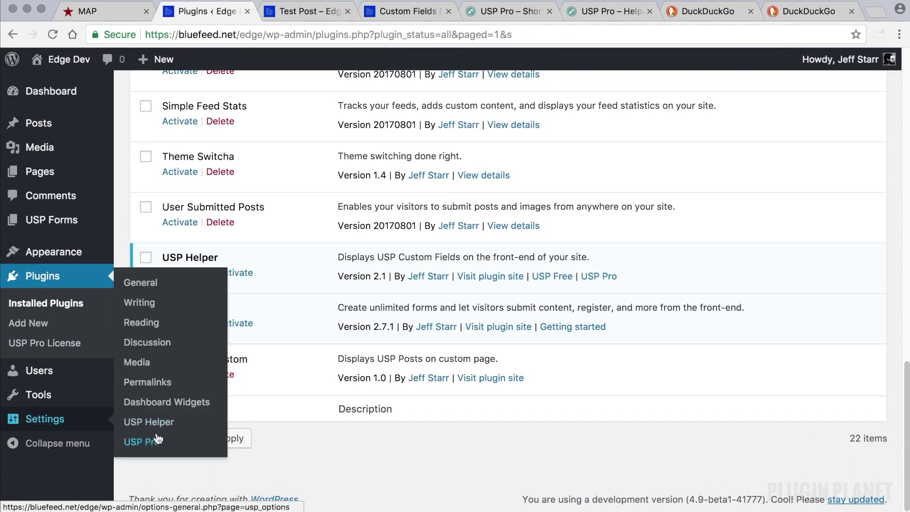
left_click(148, 422)
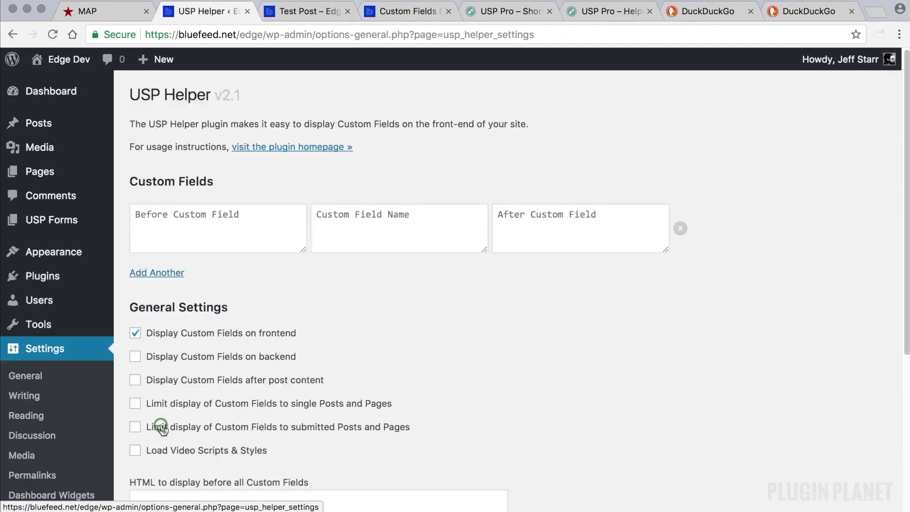
scroll(512, 303, "down", 5)
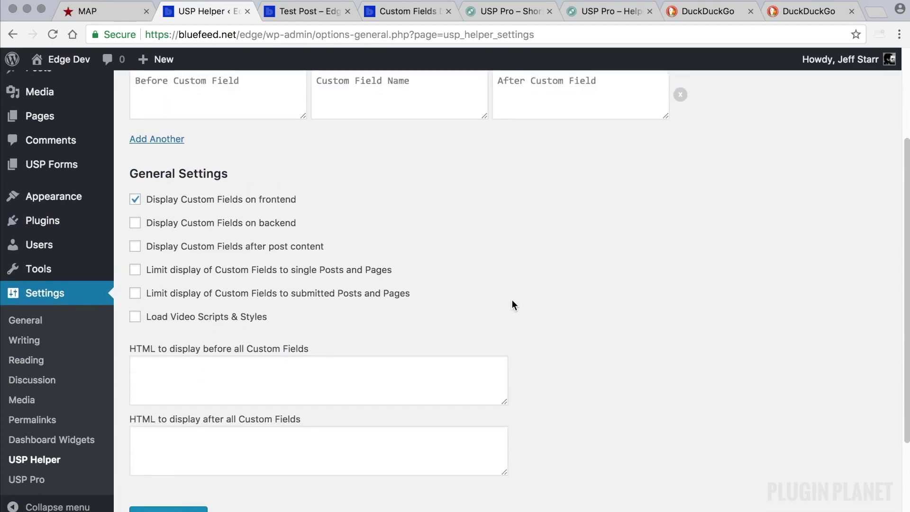
scroll(512, 303, "up", 5)
scroll(433, 327, "down", 5)
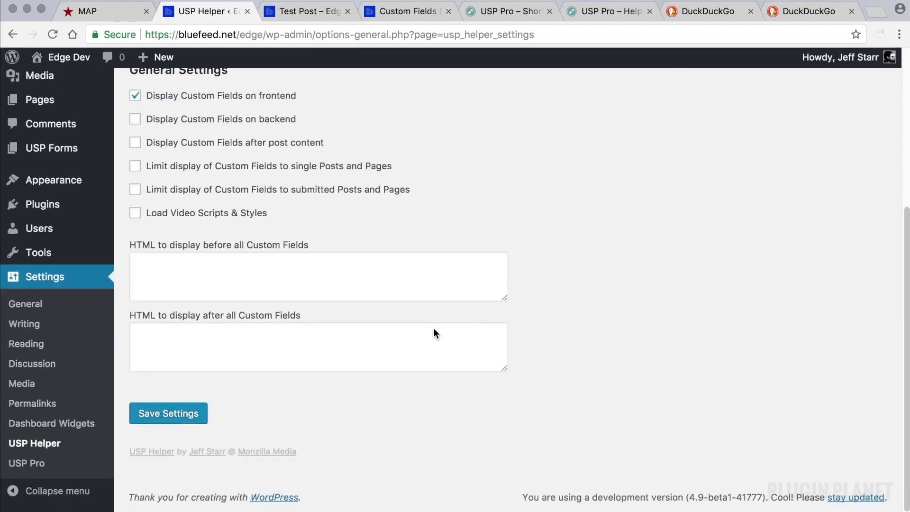
scroll(434, 328, "up", 4)
scroll(434, 329, "up", 1)
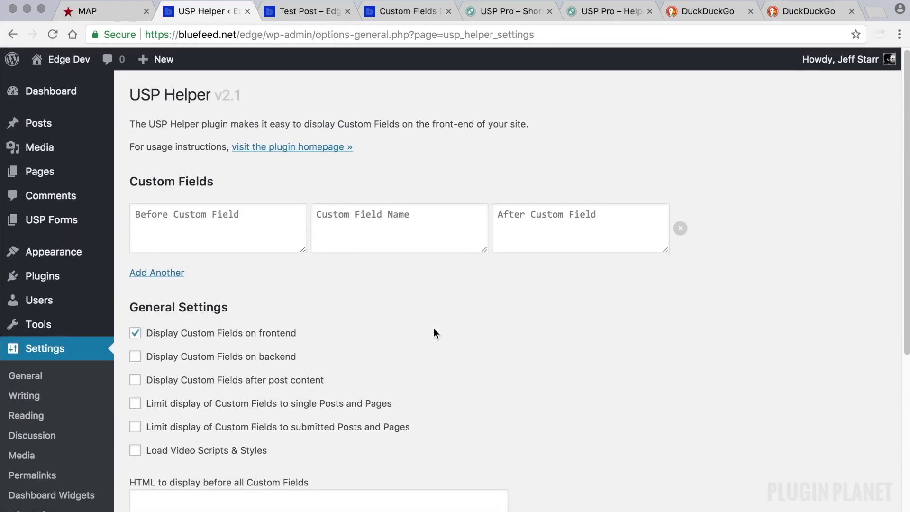
left_click(400, 231)
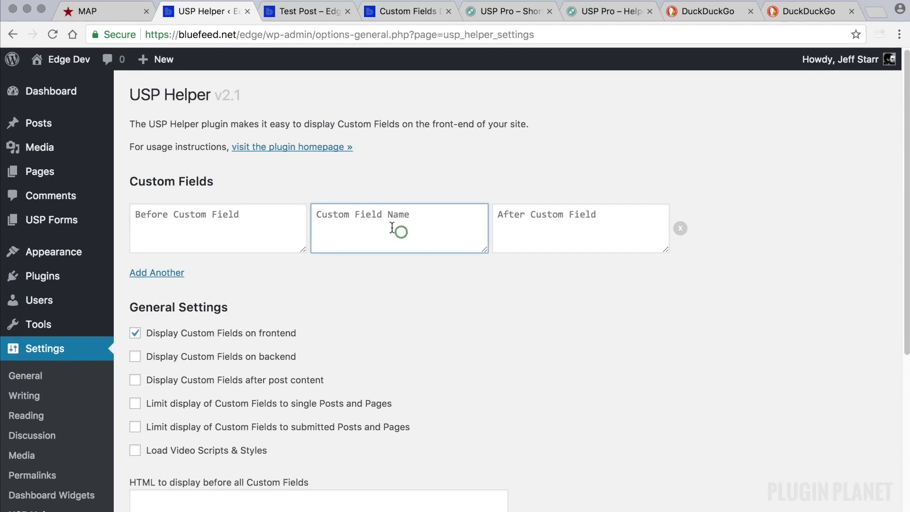
scroll(400, 229, "down", 1)
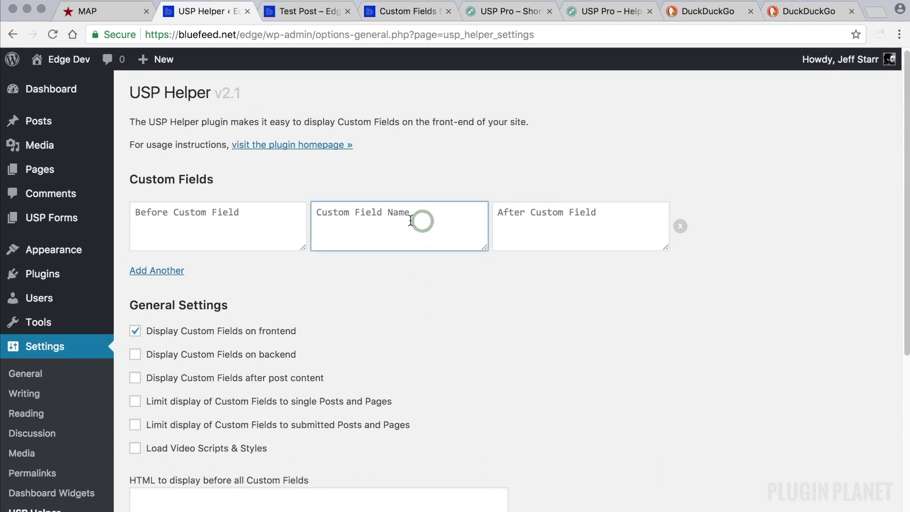
left_click(451, 298)
Open the Posts list in a new tab and place that tab before the USP Helper tab.
mouse_move(54, 153)
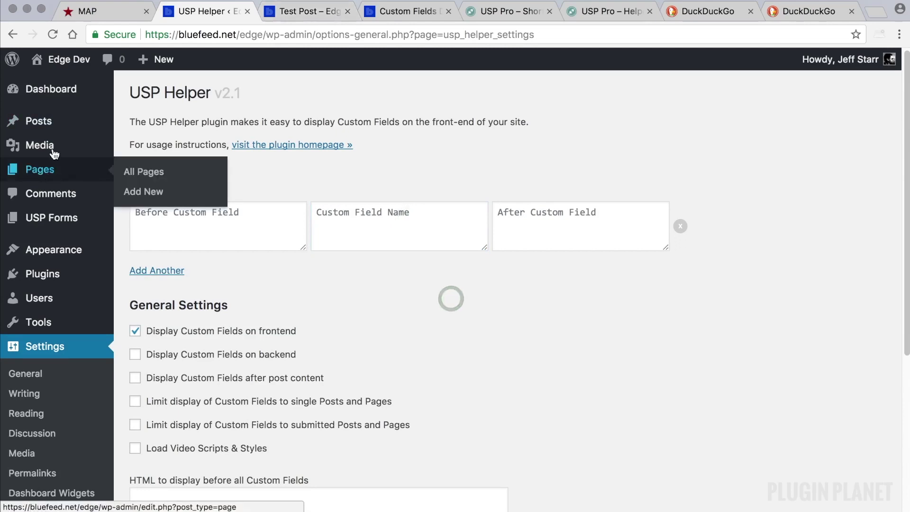
right_click(62, 120)
left_click(87, 126)
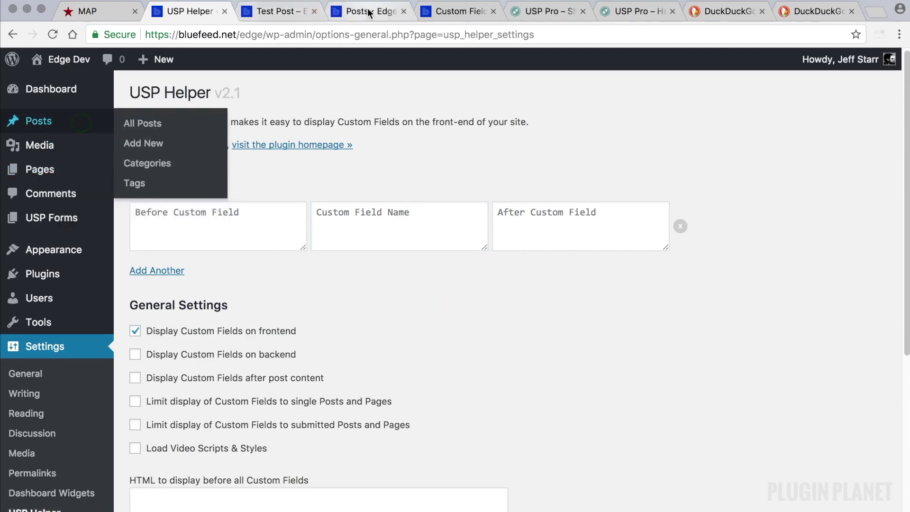
left_click_drag(369, 11, 187, 12)
Open the Test Post for editing and look up the custom field names in its Custom Fields box.
left_click(188, 195)
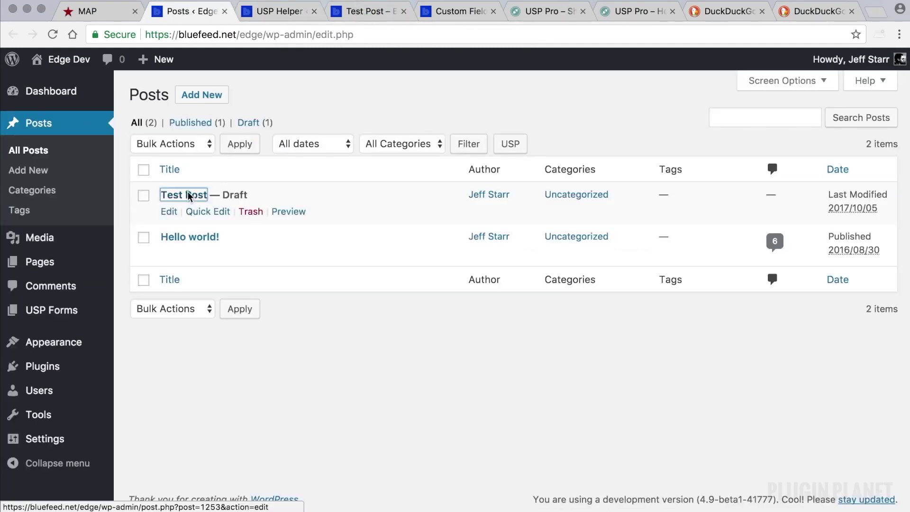
scroll(508, 281, "down", 5)
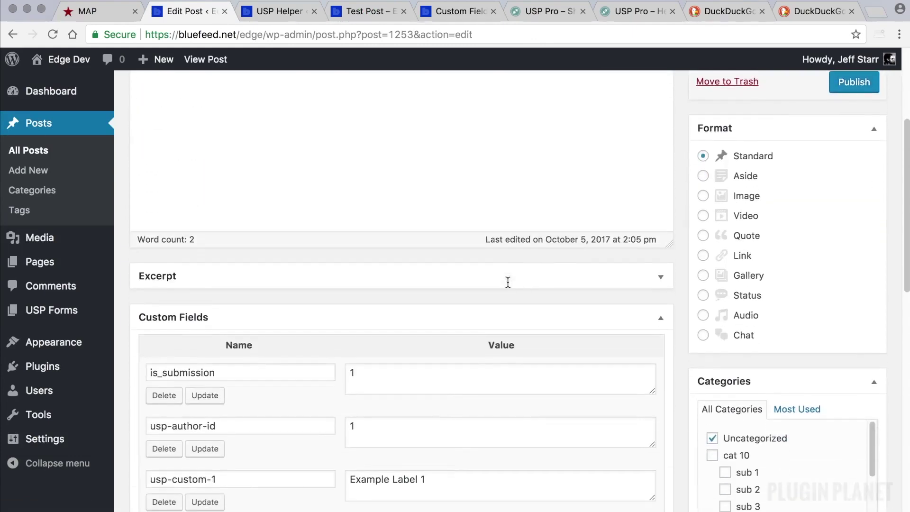
scroll(507, 282, "down", 1)
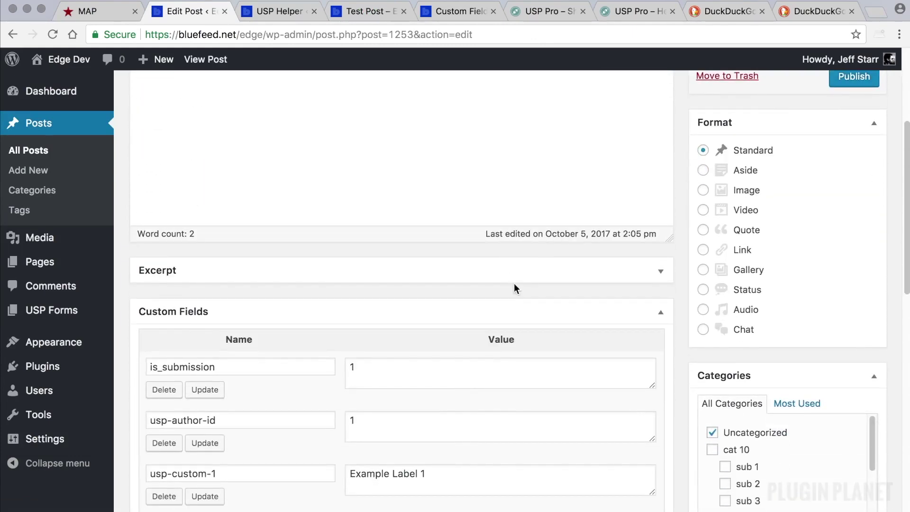
scroll(514, 284, "down", 5)
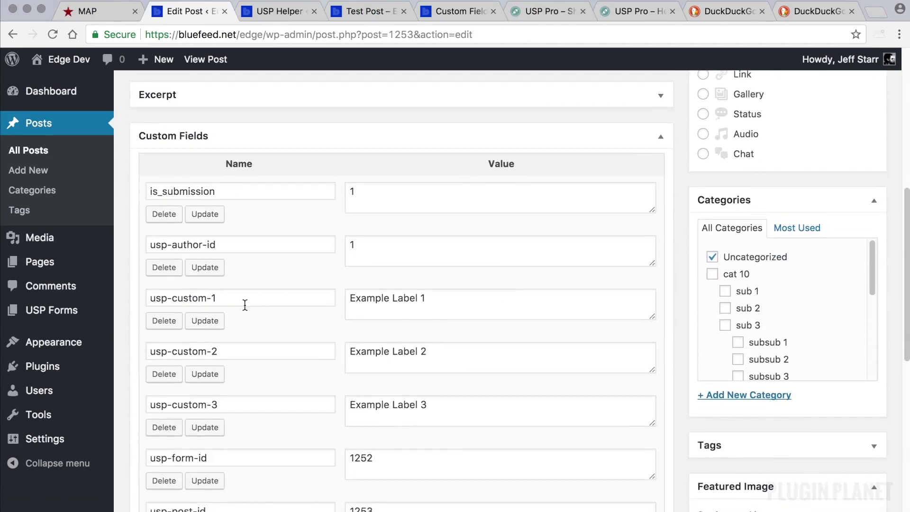
Copy the name usp-custom-1 from the post's custom fields and enter it as the Custom Field Name in the USP Helper settings.
triple_click(244, 300)
scroll(248, 303, "down", 2)
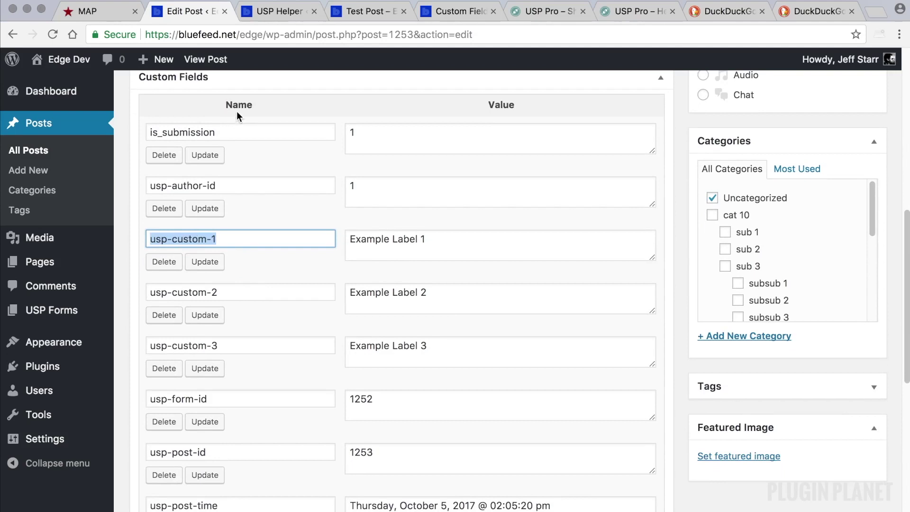
triple_click(238, 239)
left_click(283, 11)
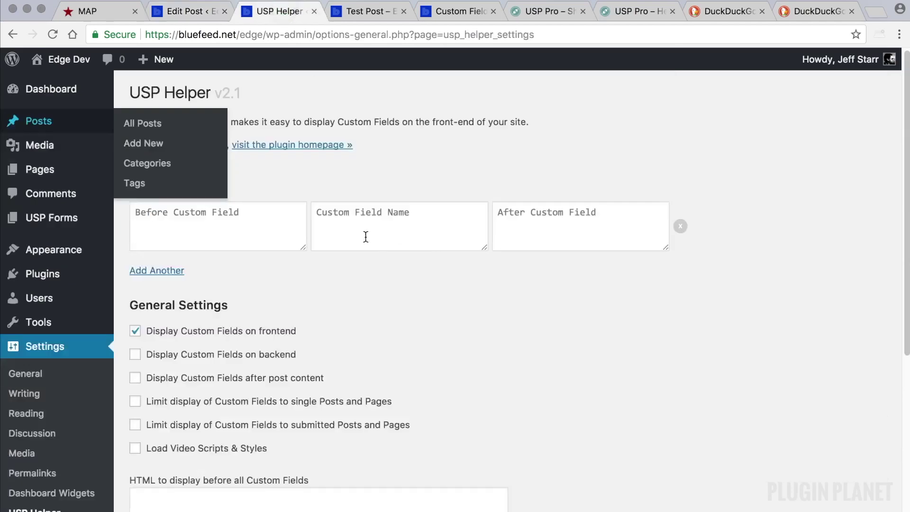
left_click(375, 225)
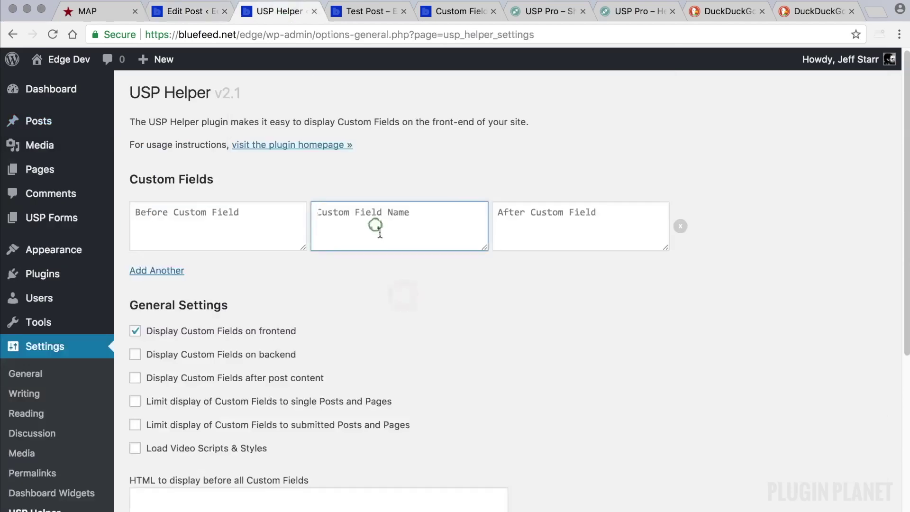
type("usp-custom-1")
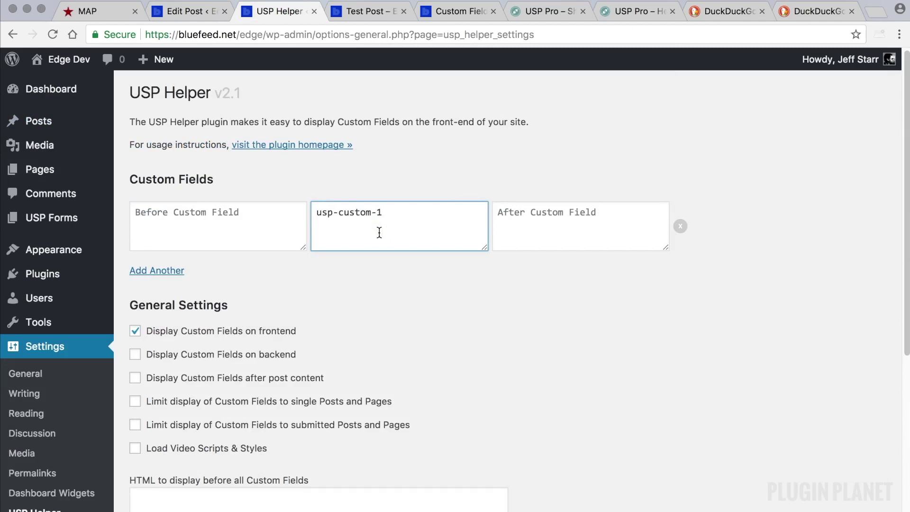
left_click(401, 270)
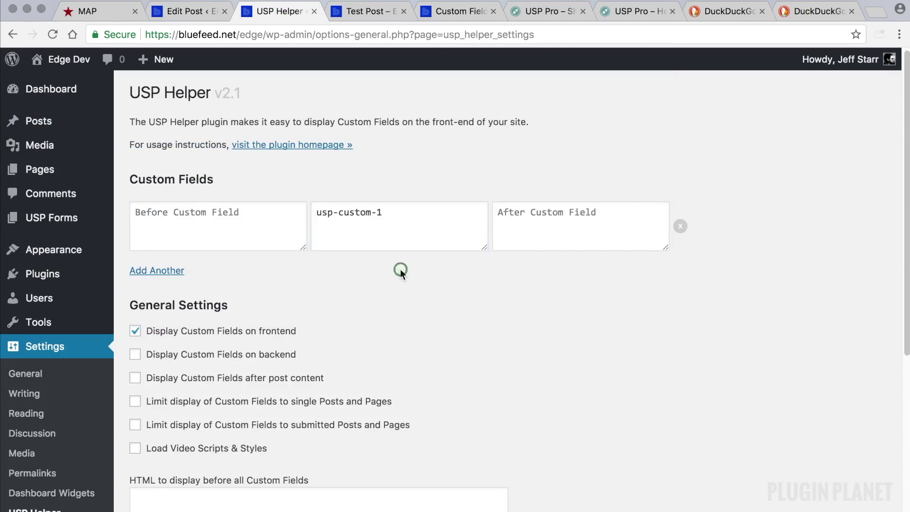
Wrap the usp-custom-1 field in paragraph markup, with <p> before the custom field and </p> after it.
left_click(573, 223)
left_click(273, 223)
type("<")
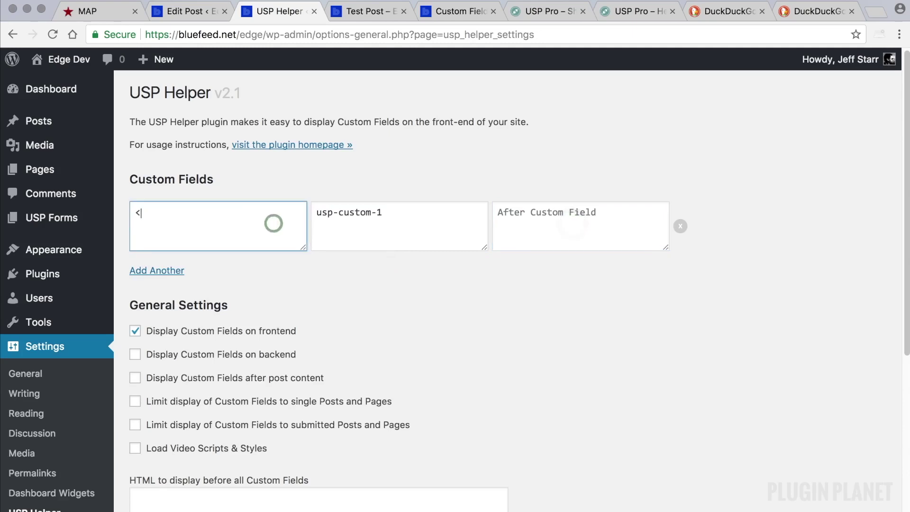
type("p>")
left_click(564, 232)
type("<")
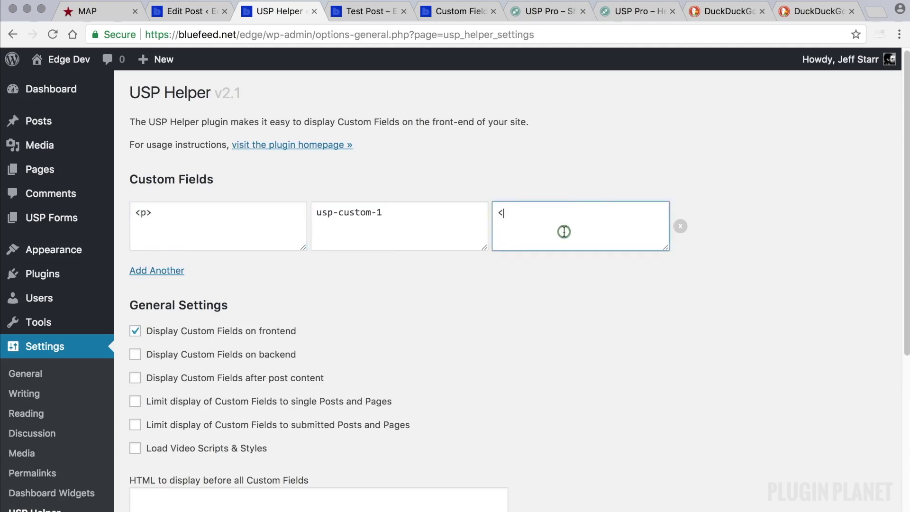
type("/p>")
left_click(469, 291)
Add another empty custom field row below usp-custom-1 and remove it again.
scroll(391, 291, "down", 2)
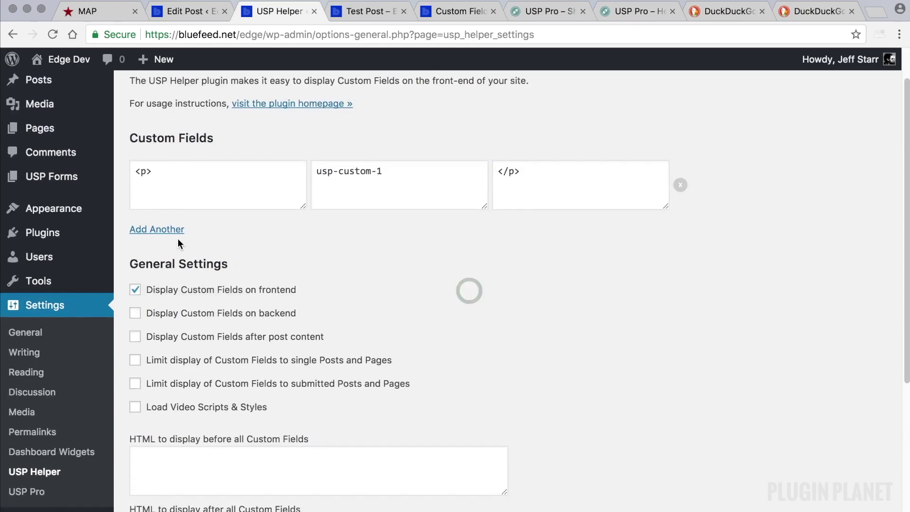
left_click(165, 230)
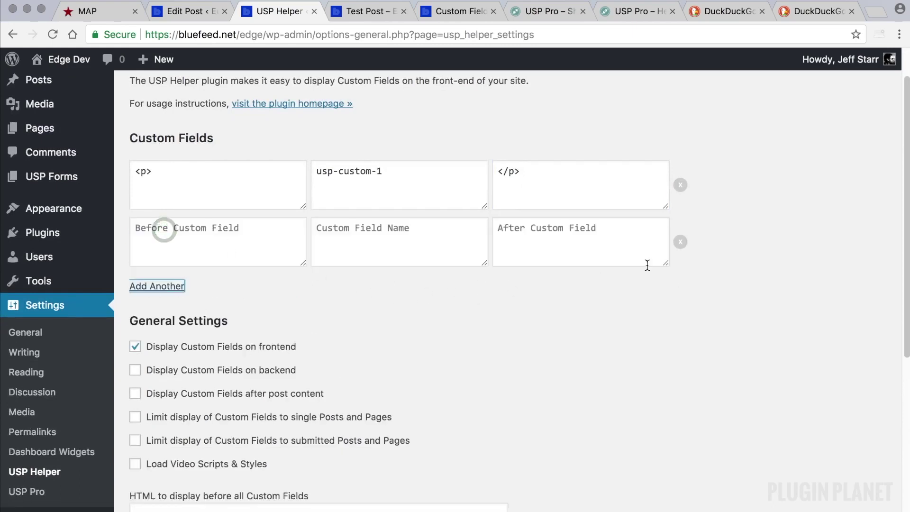
left_click(680, 242)
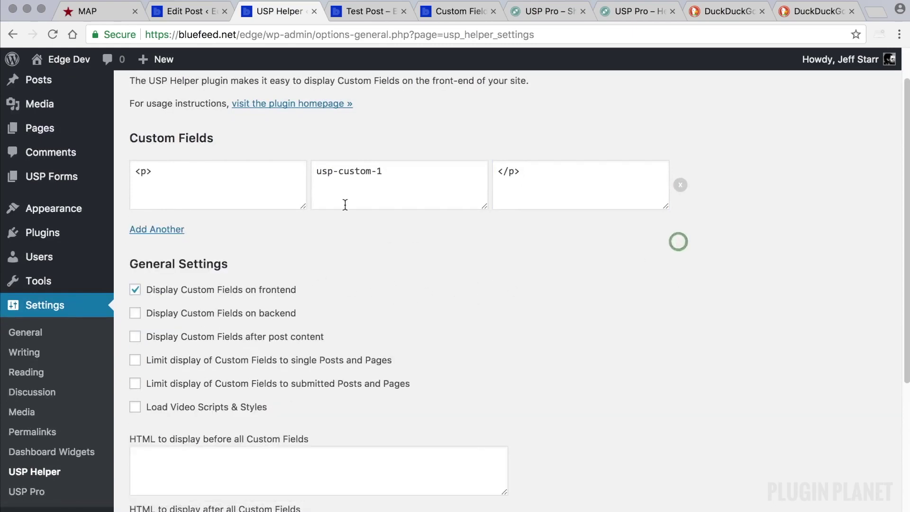
left_click(419, 173)
Look over the General Settings options and go through the USP Helper tutorial page on Plugin Planet up to its introduction.
scroll(361, 260, "down", 4)
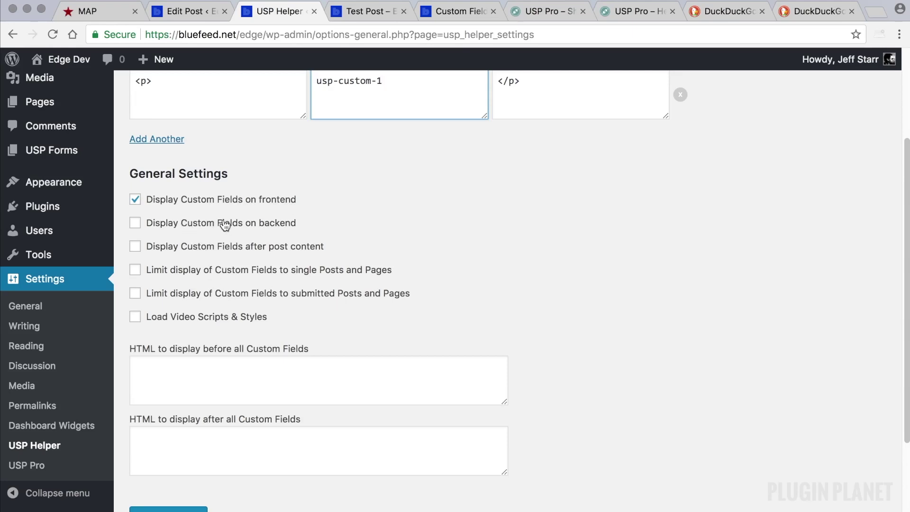
left_click(624, 15)
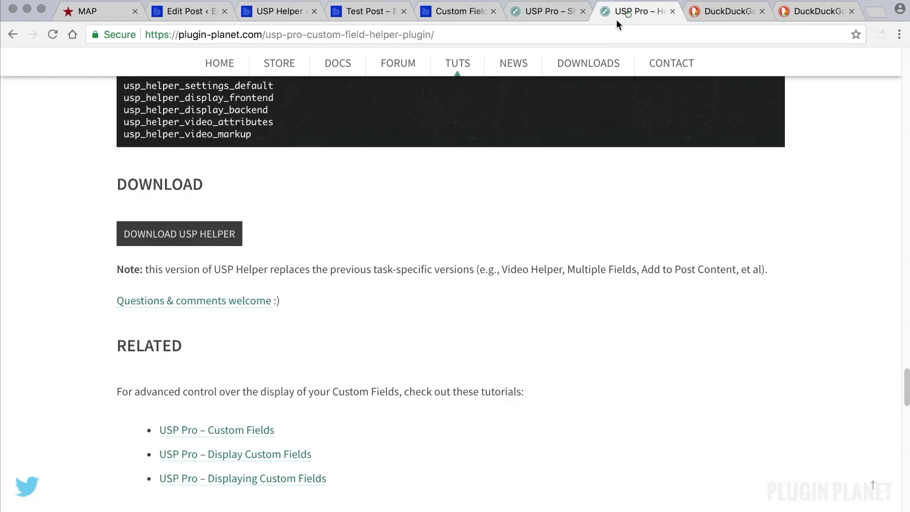
scroll(554, 170, "up", 15)
scroll(554, 169, "up", 20)
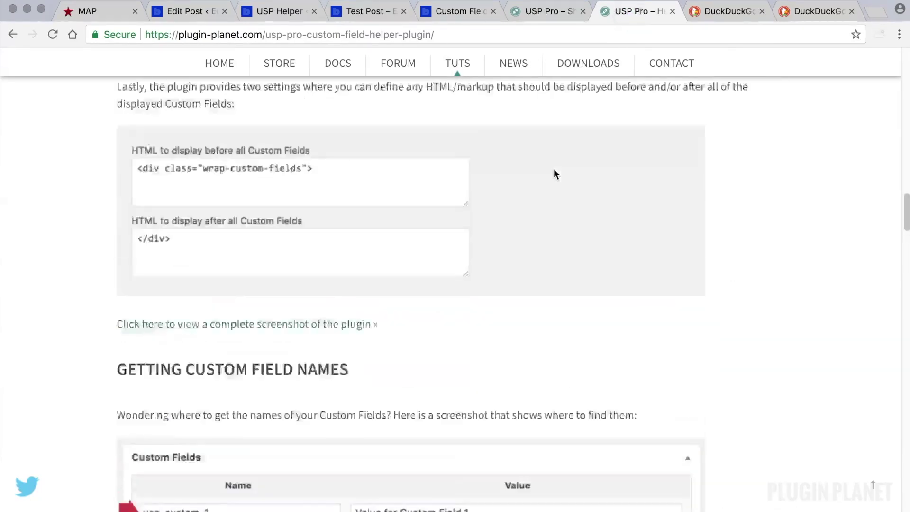
scroll(553, 169, "up", 10)
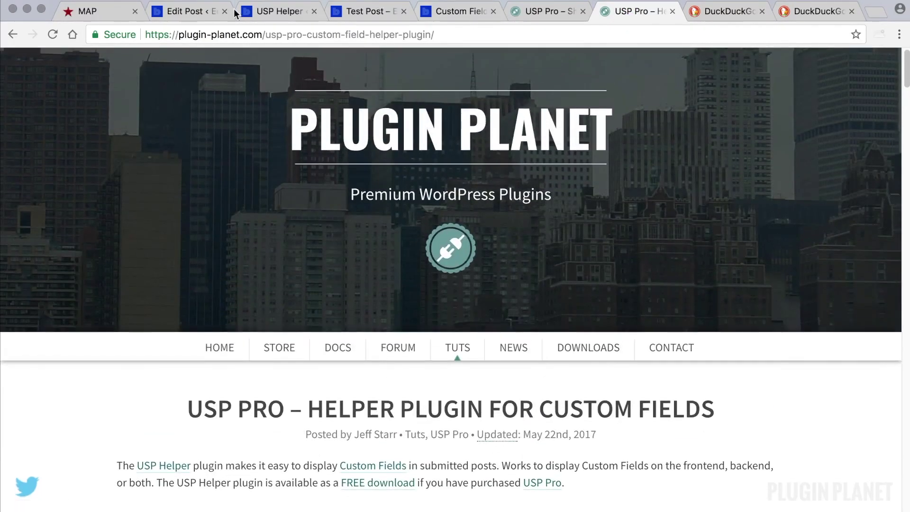
left_click(193, 14)
Return to the USP Helper settings and save them with Display Custom Fields on frontend enabled.
left_click(279, 12)
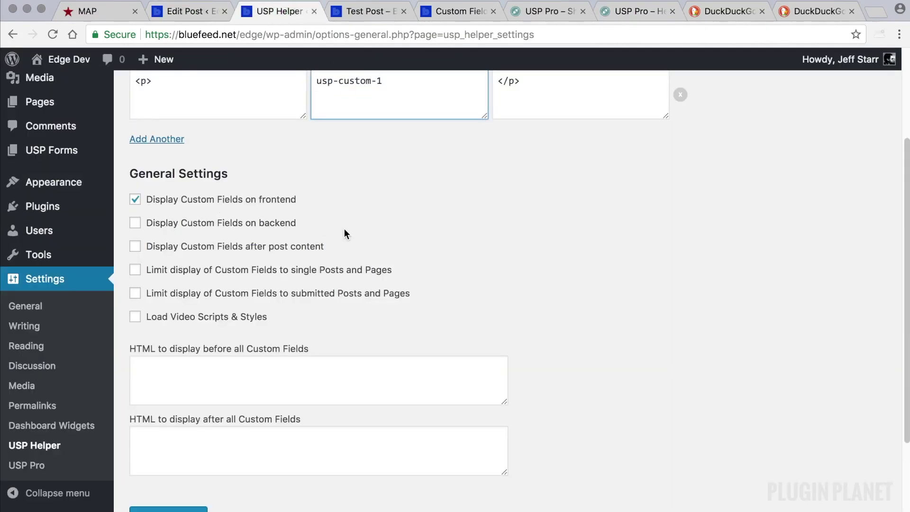
scroll(371, 237, "down", 3)
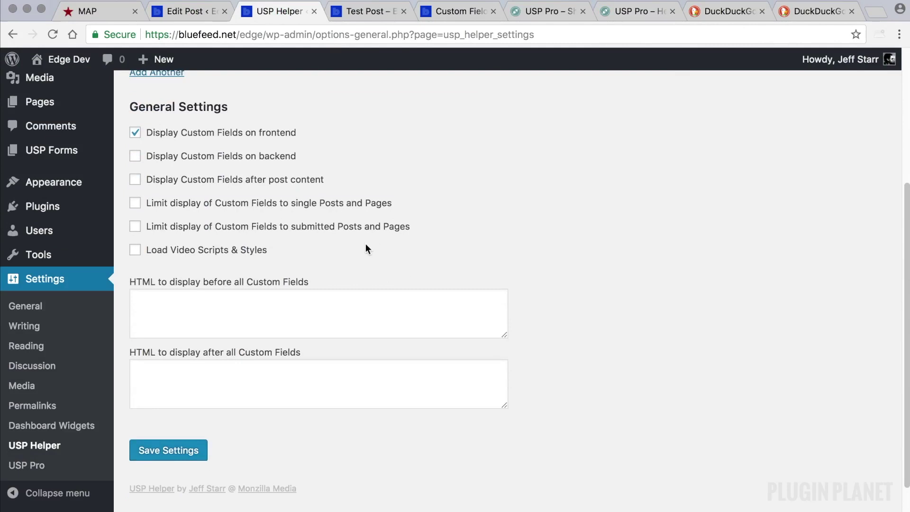
left_click(172, 455)
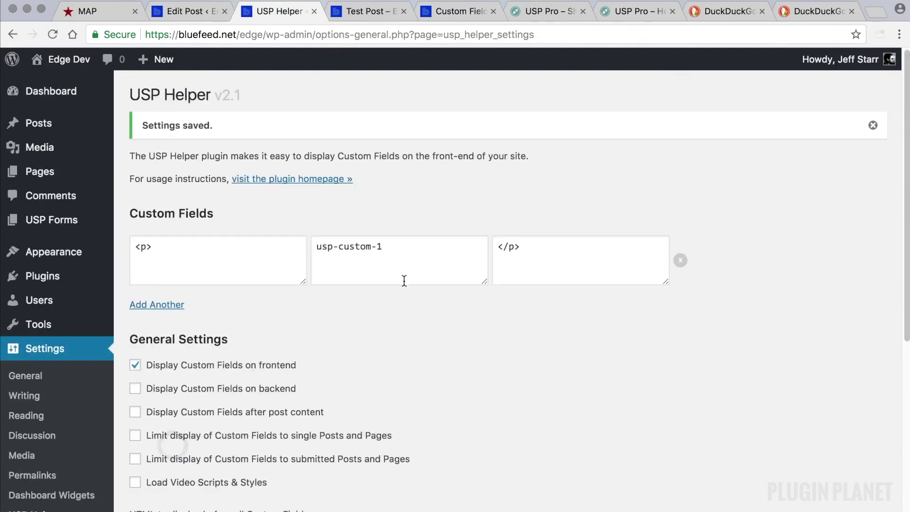
Reload the Test Post preview and check where the custom field value appears relative to the post content.
left_click(367, 10)
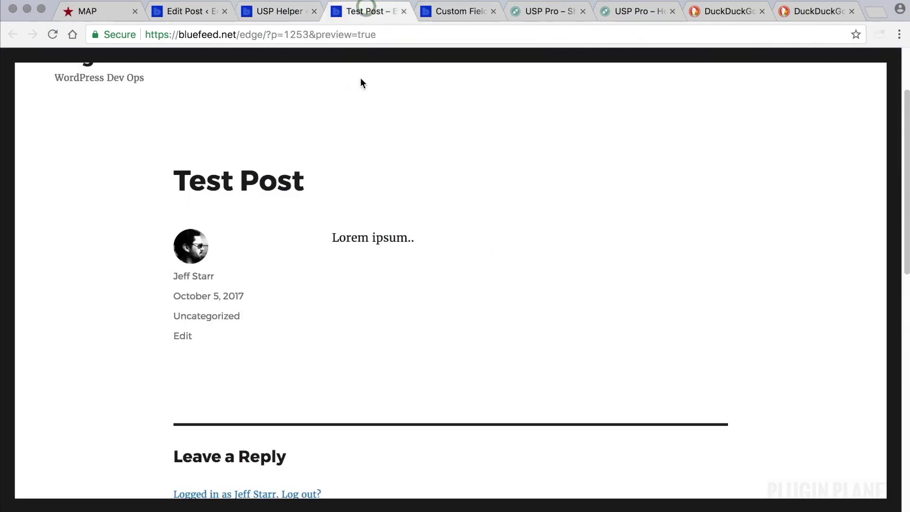
left_click(53, 34)
left_click(52, 34)
left_click_drag(424, 238, 331, 238)
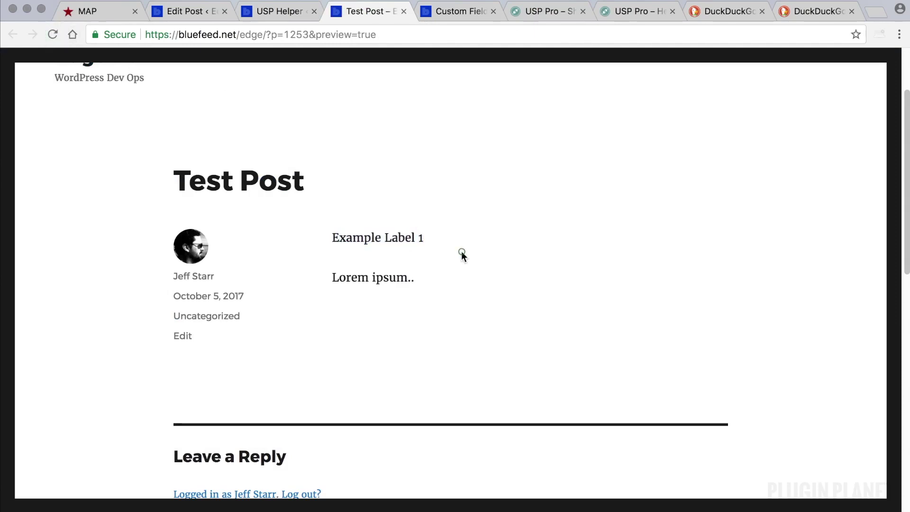
left_click_drag(461, 252, 331, 279)
left_click(415, 276)
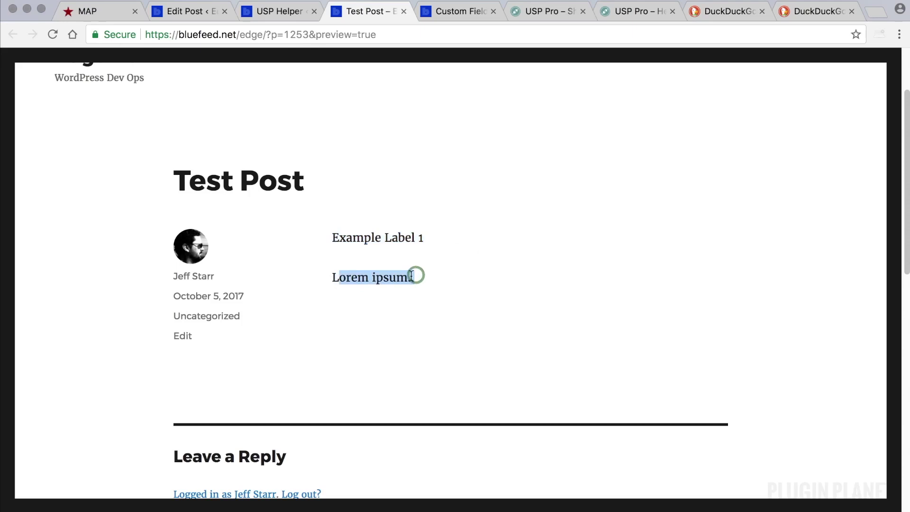
Enable Display Custom Fields after post content in the USP Helper General Settings and save the settings.
left_click(272, 12)
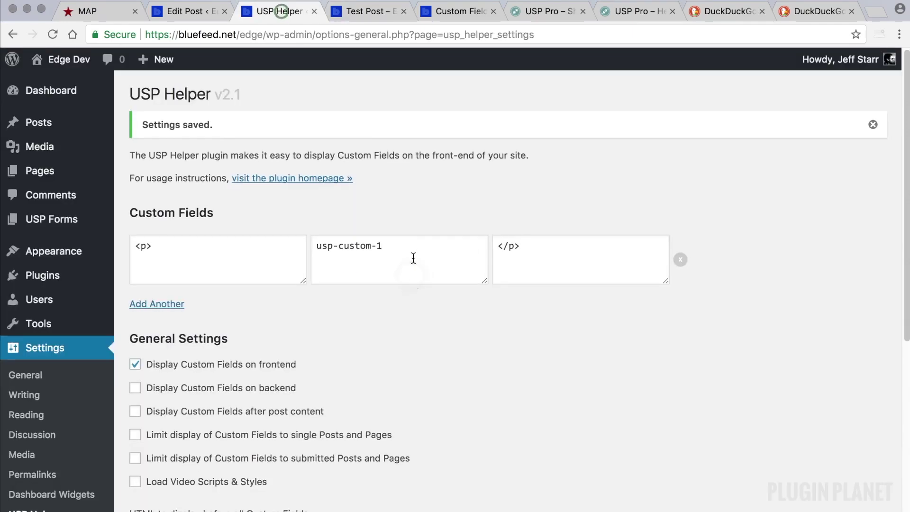
scroll(412, 258, "down", 3)
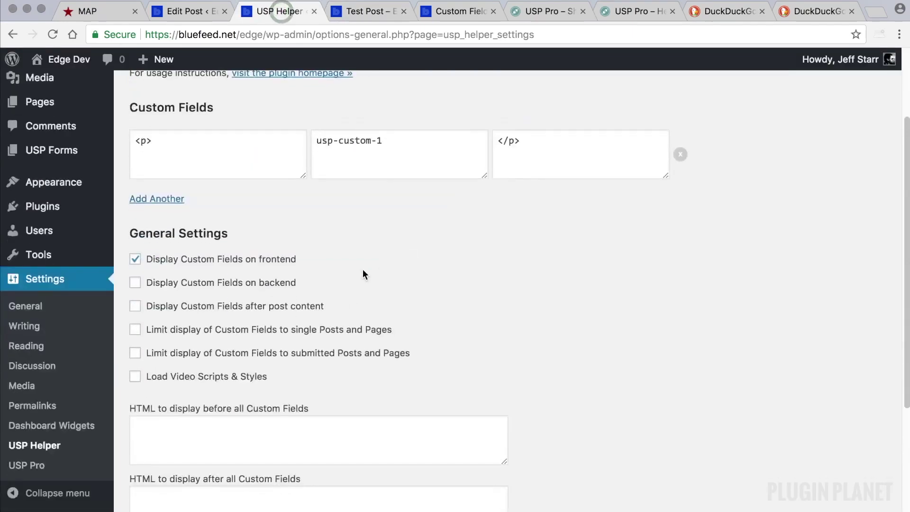
left_click(136, 308)
scroll(183, 325, "down", 5)
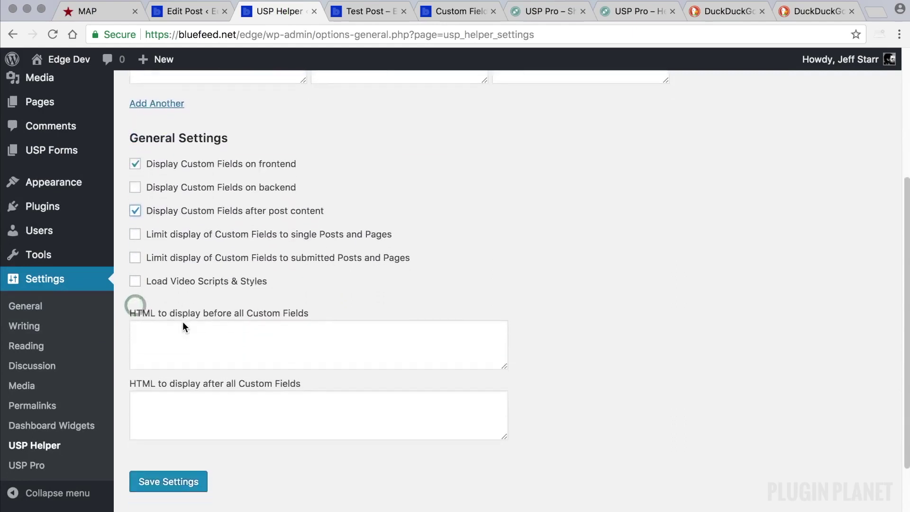
left_click(169, 414)
Reload the Test Post preview again and compare the order of the post content and the custom field value.
left_click(375, 12)
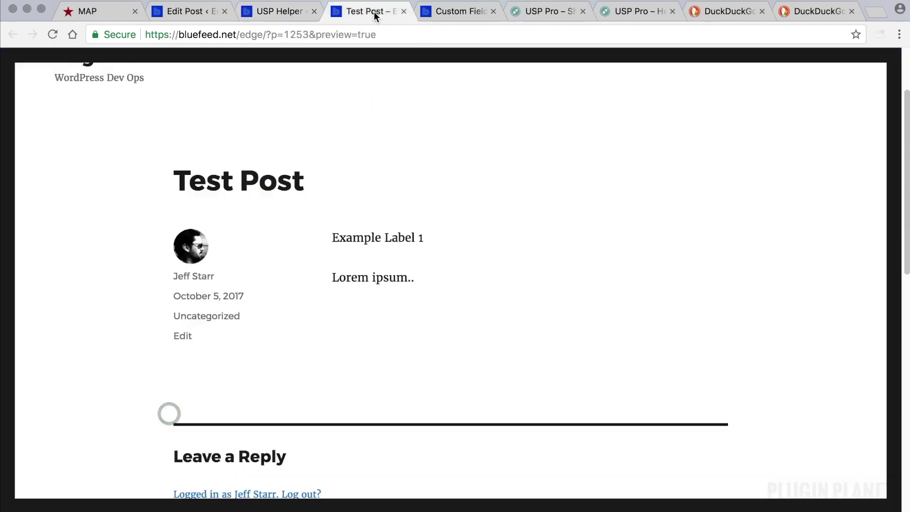
left_click_drag(433, 236, 329, 237)
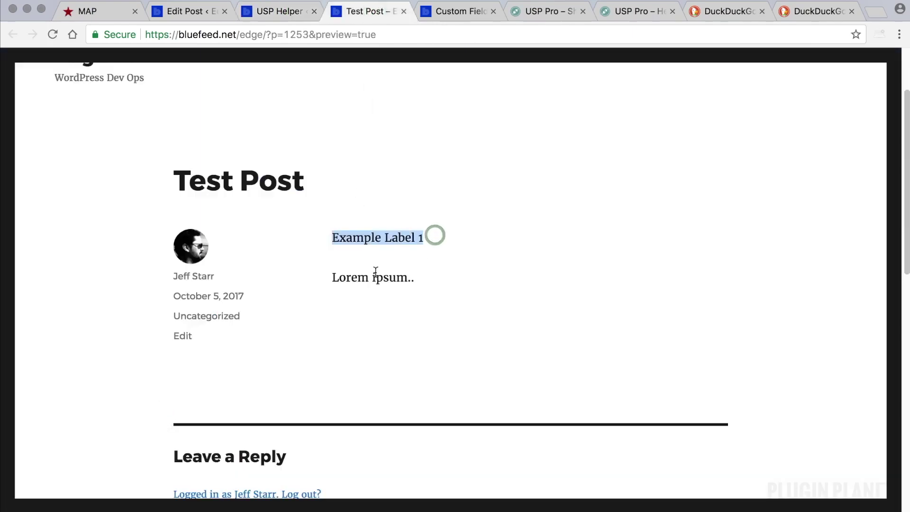
left_click(53, 33)
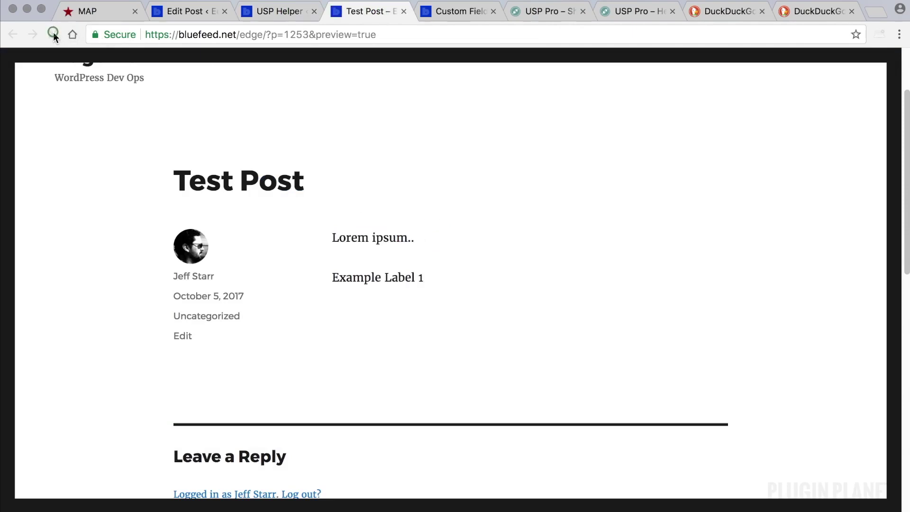
left_click_drag(416, 300, 331, 237)
left_click(388, 277)
Copy the name usp-custom-2 from the post's custom fields and add it as a second custom field row in USP Helper.
scroll(305, 279, "down", 5)
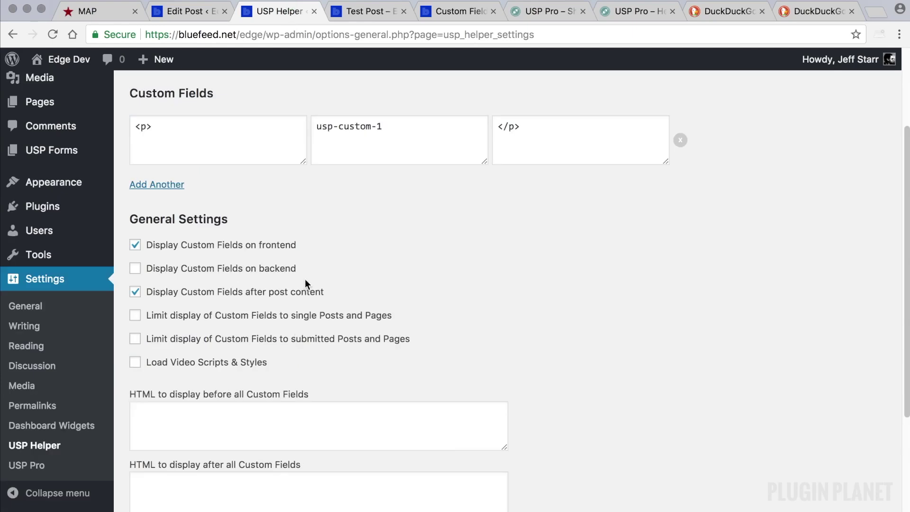
scroll(301, 189, "up", 5)
left_click(190, 11)
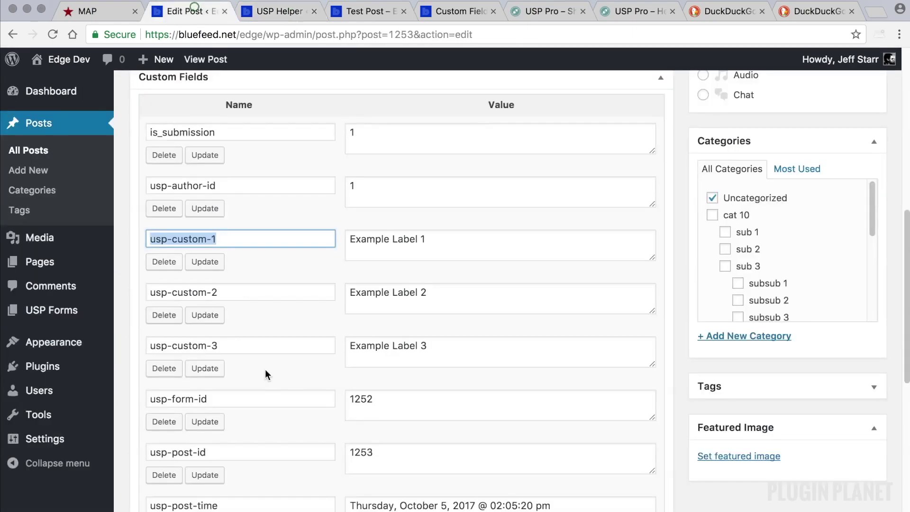
triple_click(232, 292)
key("super+c")
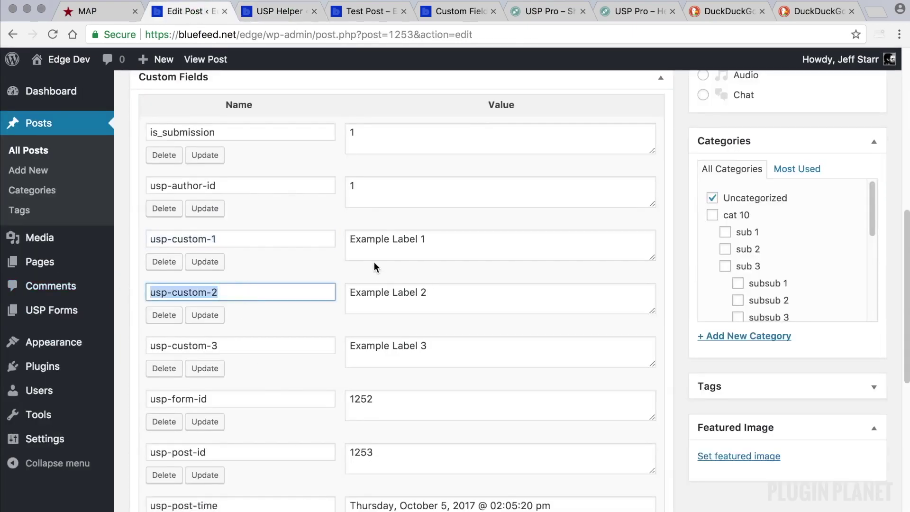
left_click(284, 10)
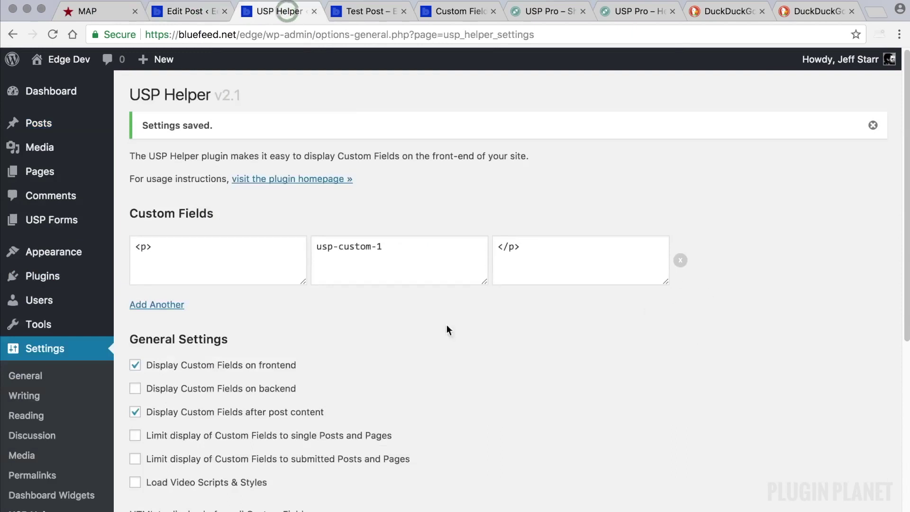
left_click(147, 302)
left_click(413, 309)
key("super+v")
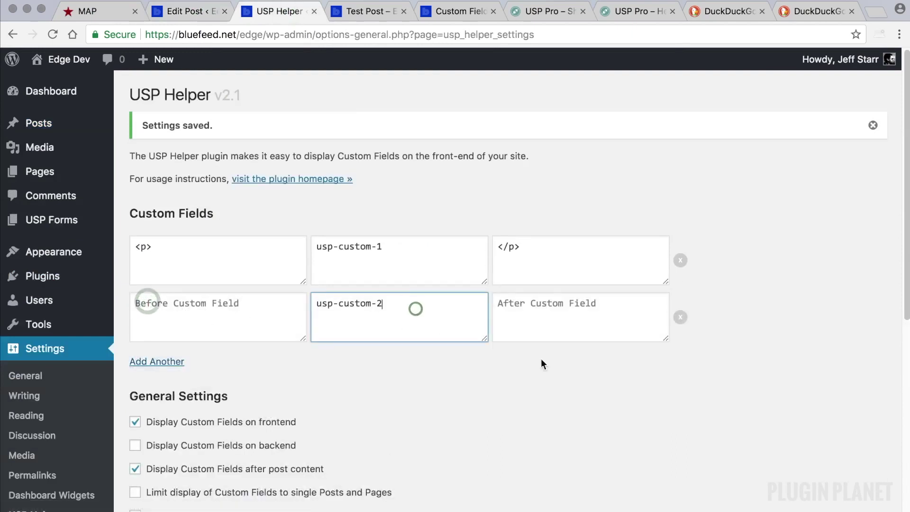
Add a third custom field row in USP Helper with the field name usp-custom-3.
left_click(157, 361)
left_click(398, 368)
key("super+v")
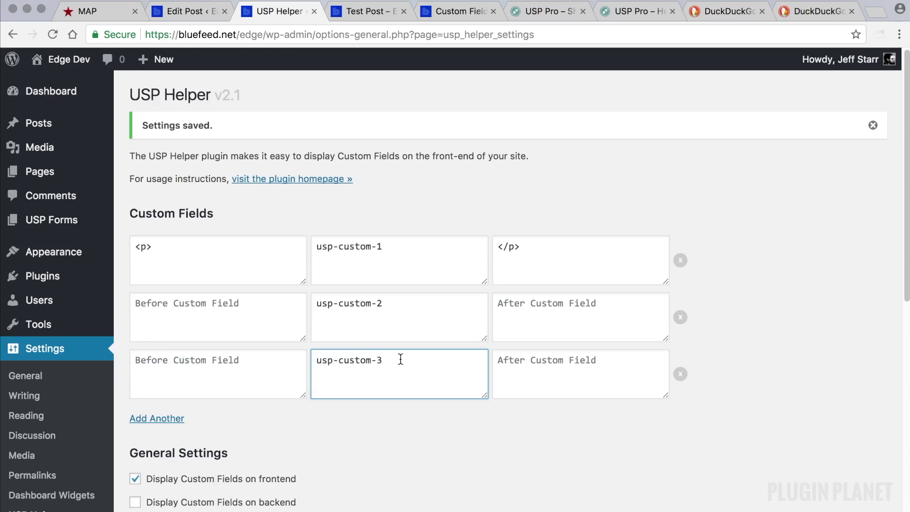
left_click(395, 254)
left_click(394, 314)
left_click(393, 359)
Copy the <p> markup from the first row into Before Custom Field for usp-custom-2 and usp-custom-3.
left_click_drag(159, 248, 98, 241)
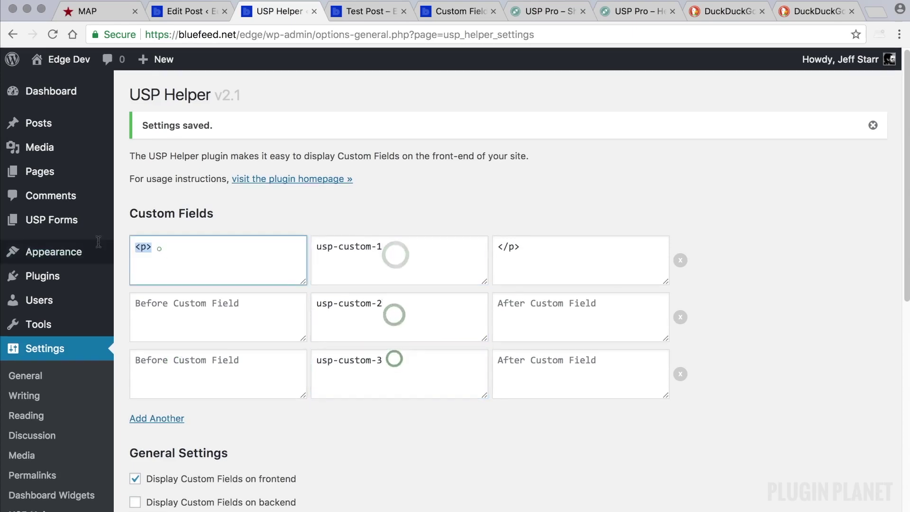
key("super+c")
left_click(163, 317)
key("super+v")
left_click(180, 371)
key("super+v")
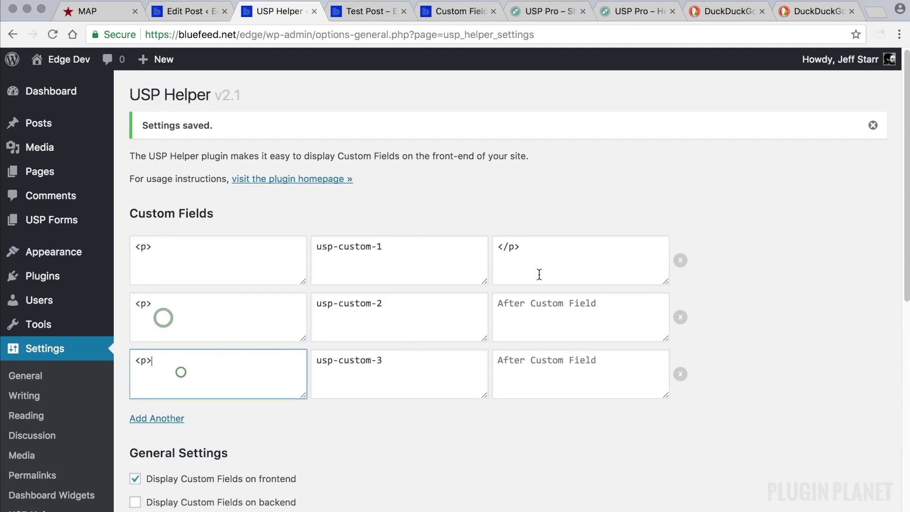
Copy the </p> markup from the first row into After Custom Field for usp-custom-2 and usp-custom-3.
triple_click(535, 246)
key("super+c")
left_click(552, 311)
key("super+v")
left_click(539, 372)
key("super+v")
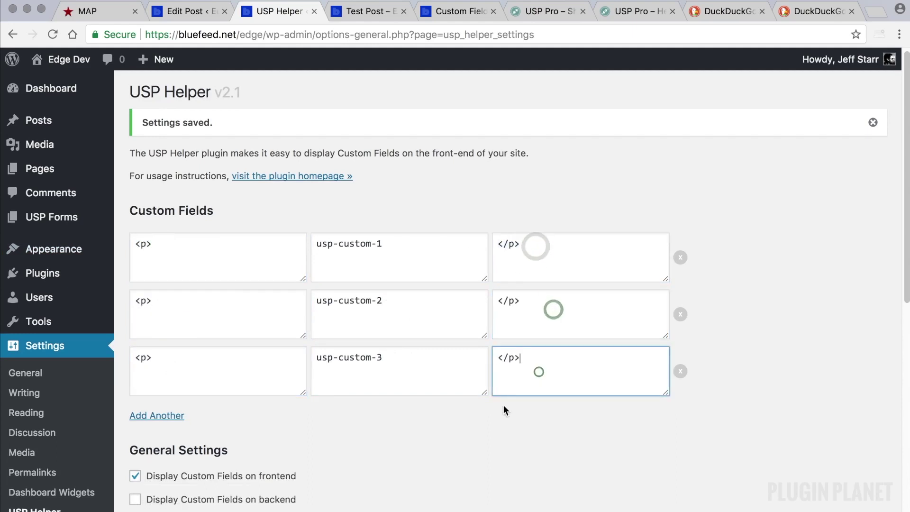
Save the USP Helper settings and reload the Test Post preview to check the custom field output.
left_click(503, 405)
scroll(498, 404, "down", 4)
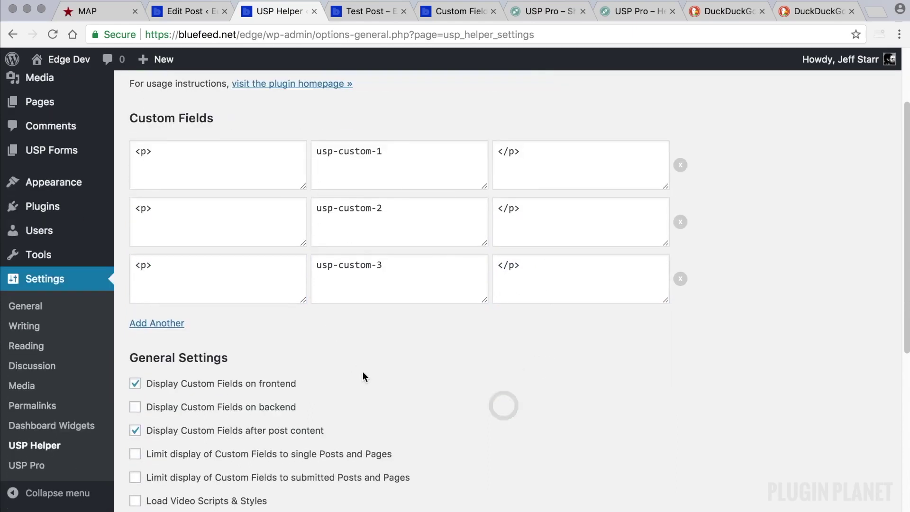
scroll(370, 378, "down", 10)
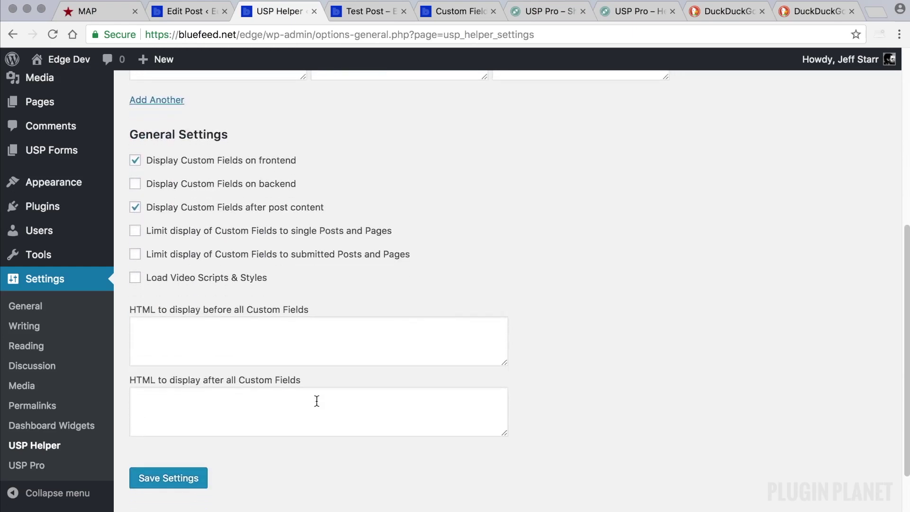
left_click(178, 470)
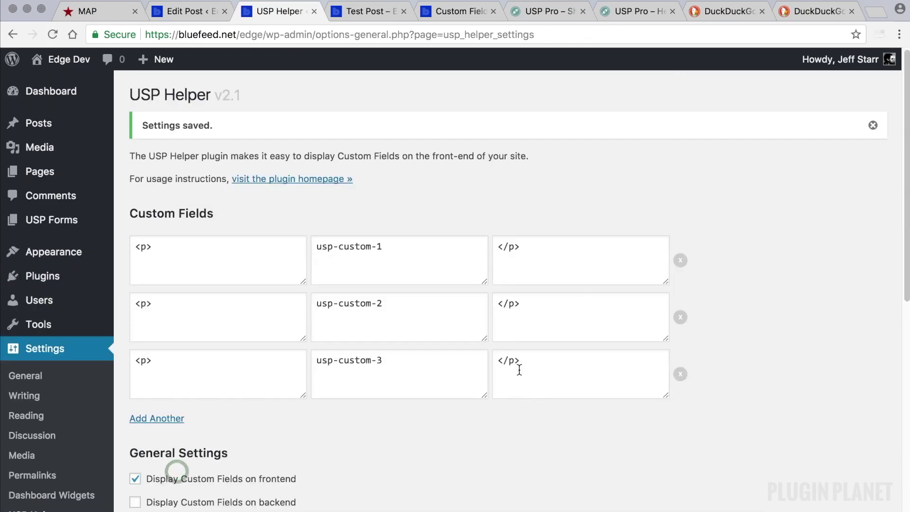
left_click(371, 11)
left_click(51, 34)
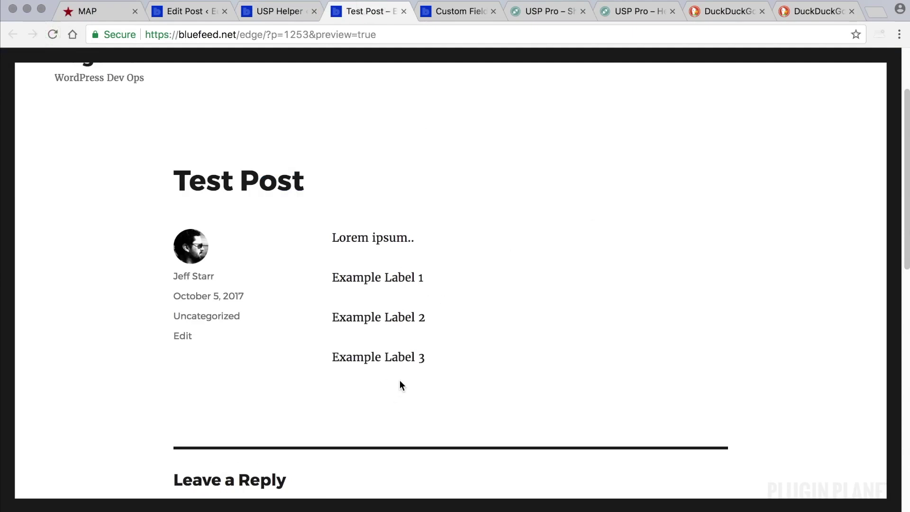
Back in the USP Helper settings, clear the <p> markup from Before Custom Field in all three rows.
key("ctrl+shift+Tab")
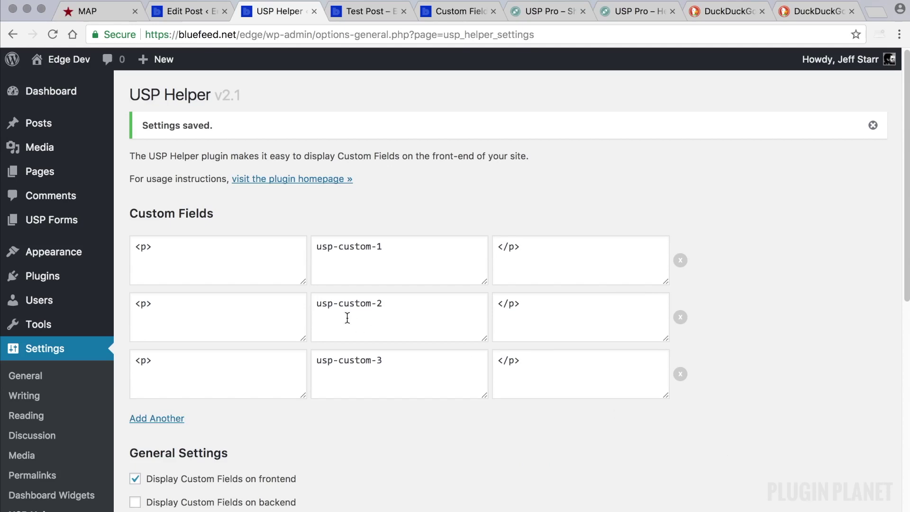
left_click_drag(179, 249, 108, 240)
key("BackSpace")
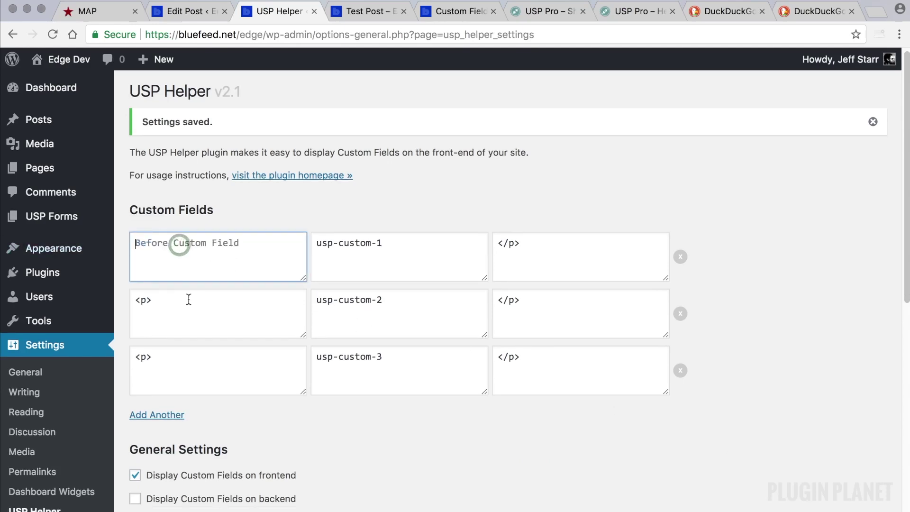
left_click_drag(172, 299, 123, 298)
key("BackSpace")
left_click_drag(172, 361, 133, 358)
key("BackSpace")
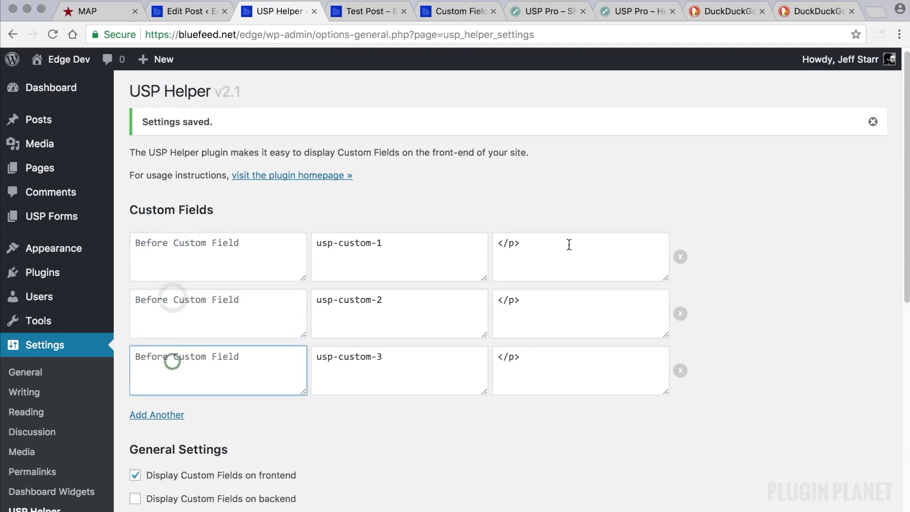
Clear the </p> markup from After Custom Field in all three rows.
left_click_drag(535, 242, 488, 242)
key("BackSpace")
left_click_drag(532, 303, 466, 299)
key("BackSpace")
left_click_drag(529, 354, 491, 356)
key("BackSpace")
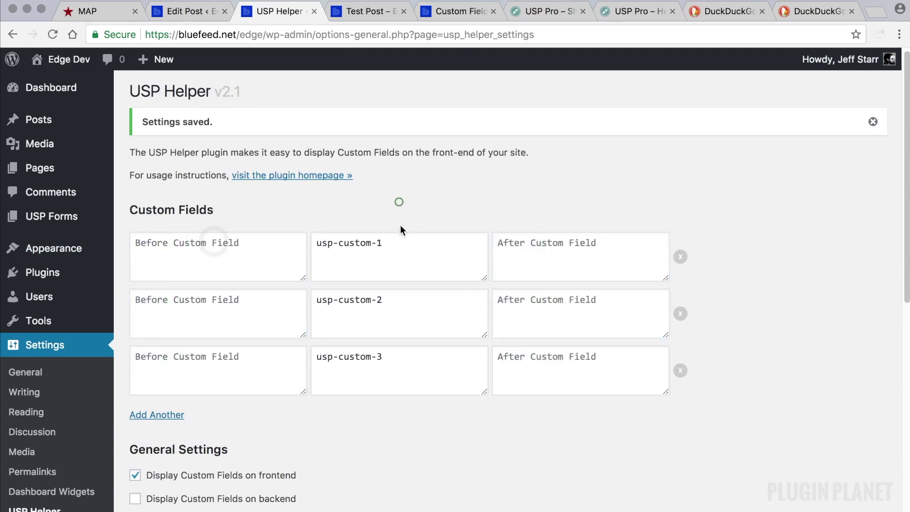
Wrap usp-custom-1 in list-item markup, with <li> before the custom field and </li> after it.
left_click(189, 245)
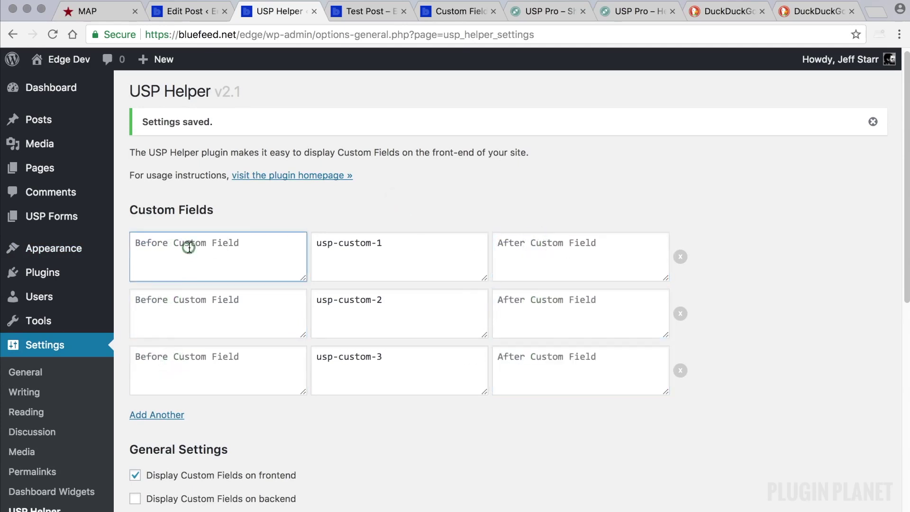
type("<li>")
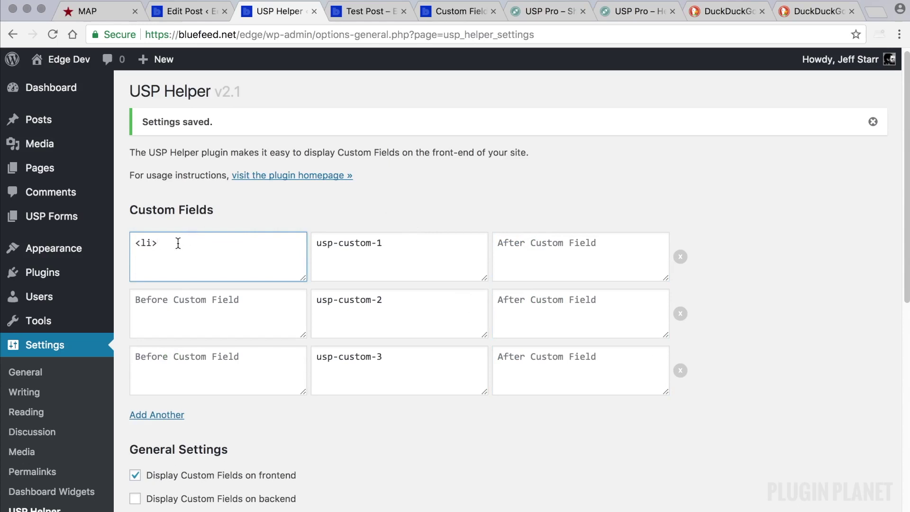
left_click(564, 246)
type("<li>")
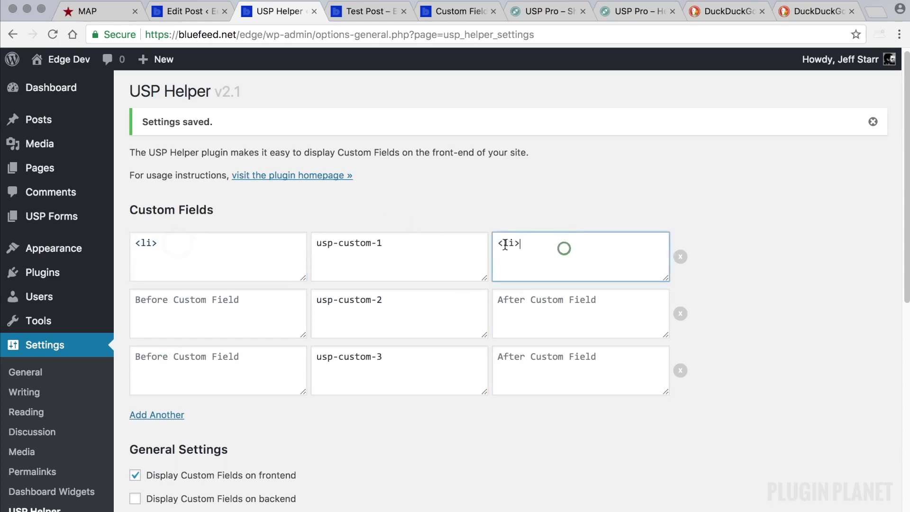
left_click(504, 244)
type("/")
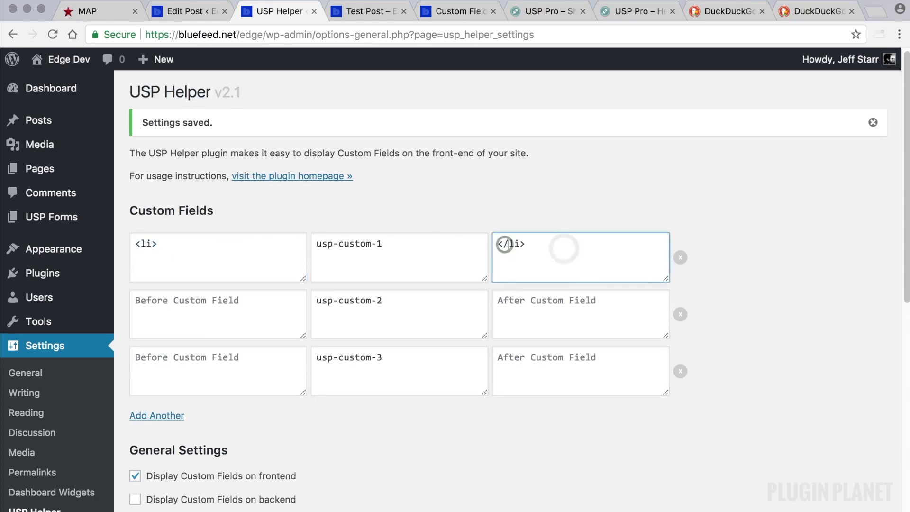
Enter <li> as the Before Custom Field markup for usp-custom-2 and usp-custom-3.
left_click(170, 302)
type("<li>")
left_click(188, 357)
type("<li>")
Copy the </li> markup from the first row into After Custom Field for usp-custom-2 and usp-custom-3.
triple_click(526, 242)
key("ctrl+c")
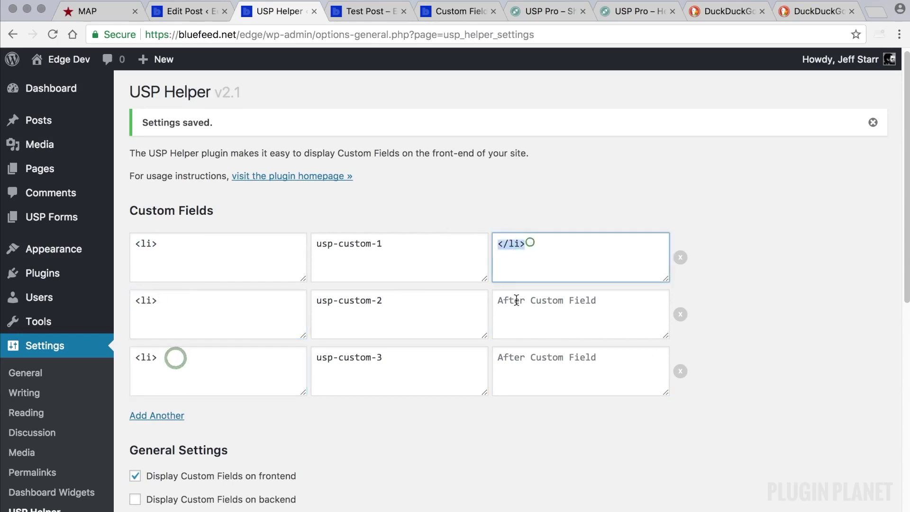
left_click(500, 301)
key("ctrl+v")
left_click(535, 357)
key("ctrl+v")
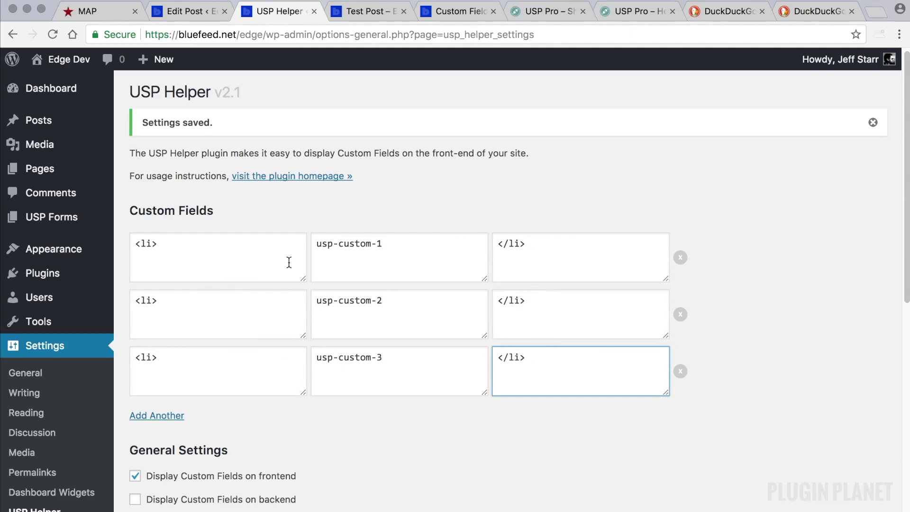
Add <ul> in front of the <li> before usp-custom-1 and </ul> behind the </li> after usp-custom-3.
left_click(138, 244)
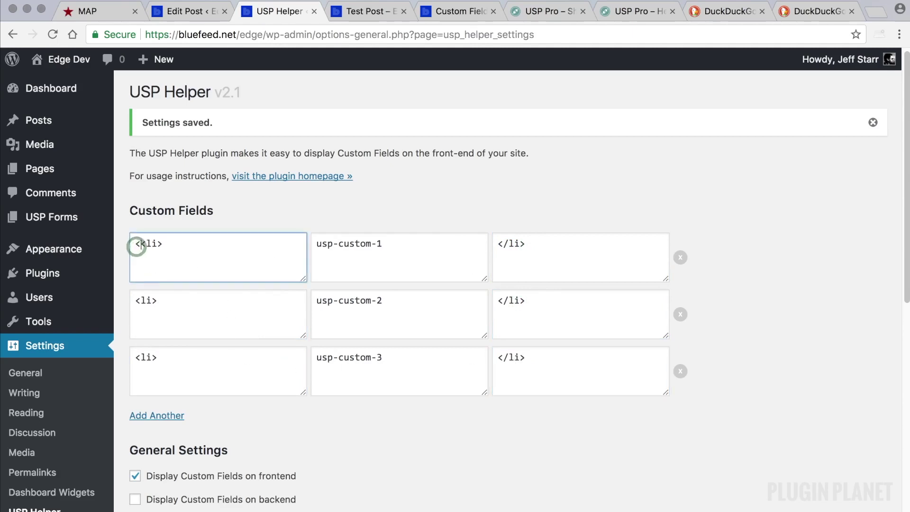
type("ul>")
left_click(542, 356)
type("</")
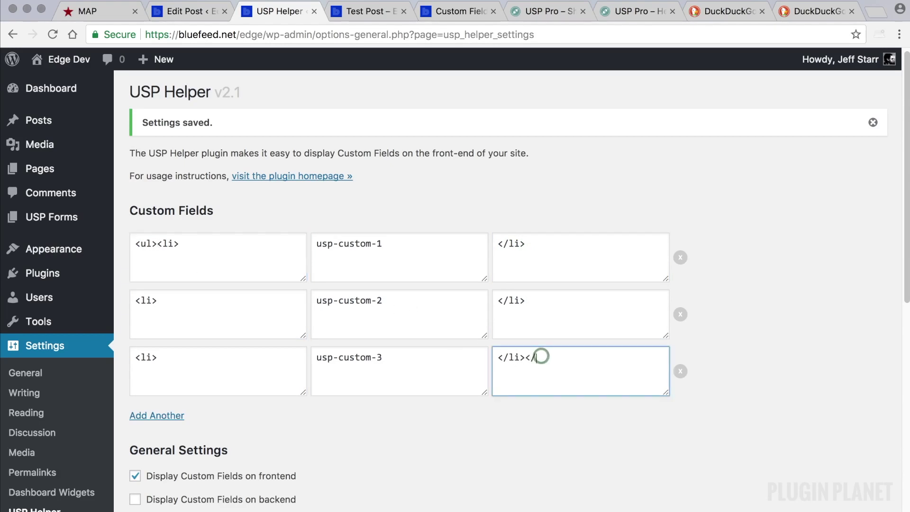
type("ul>")
Enter <ul> as the HTML to display before all Custom Fields and </ul> as the HTML to display after them.
left_click(362, 427)
scroll(360, 370, "down", 4)
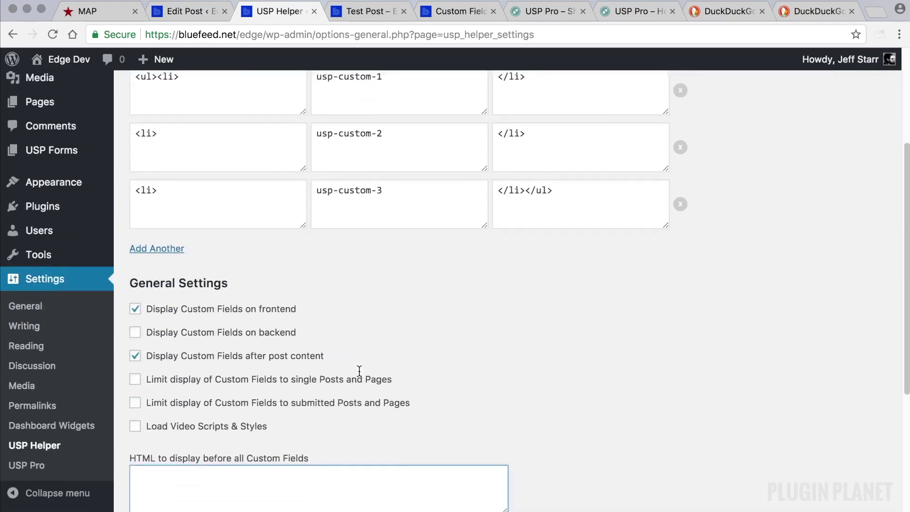
scroll(359, 370, "down", 4)
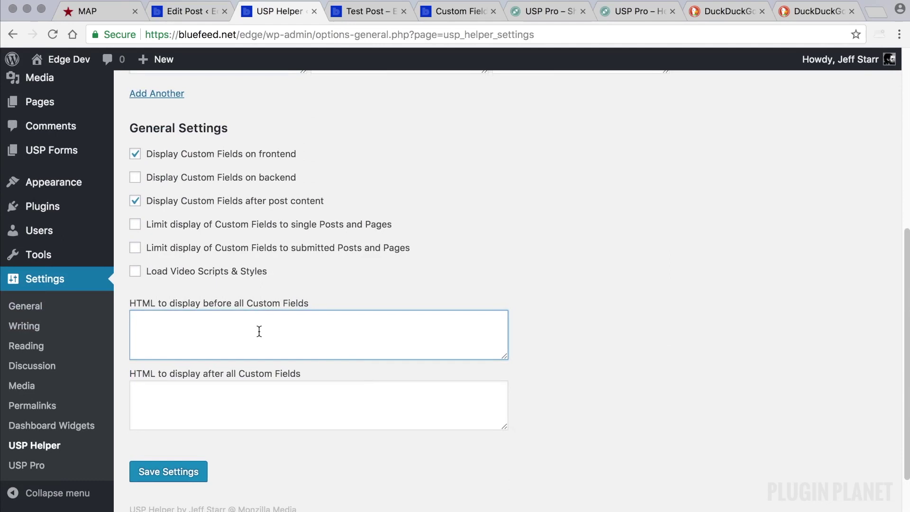
left_click(258, 420)
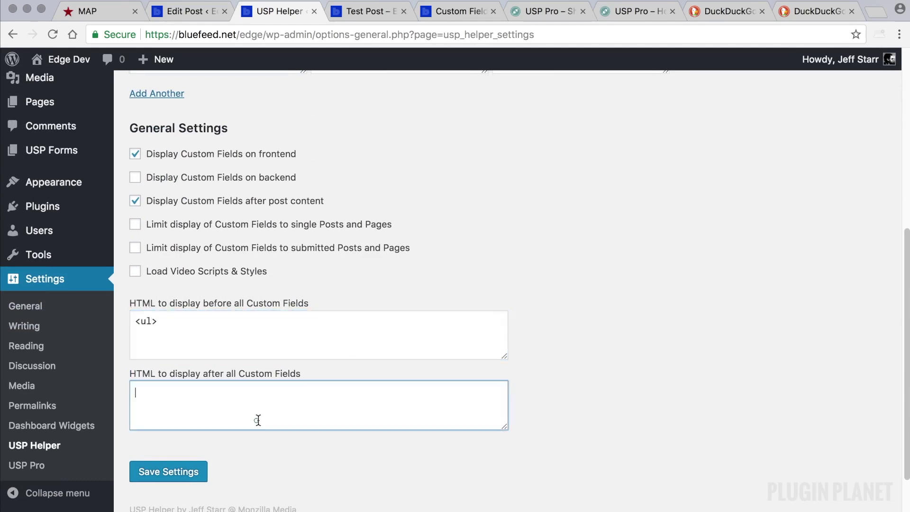
type("</ul>")
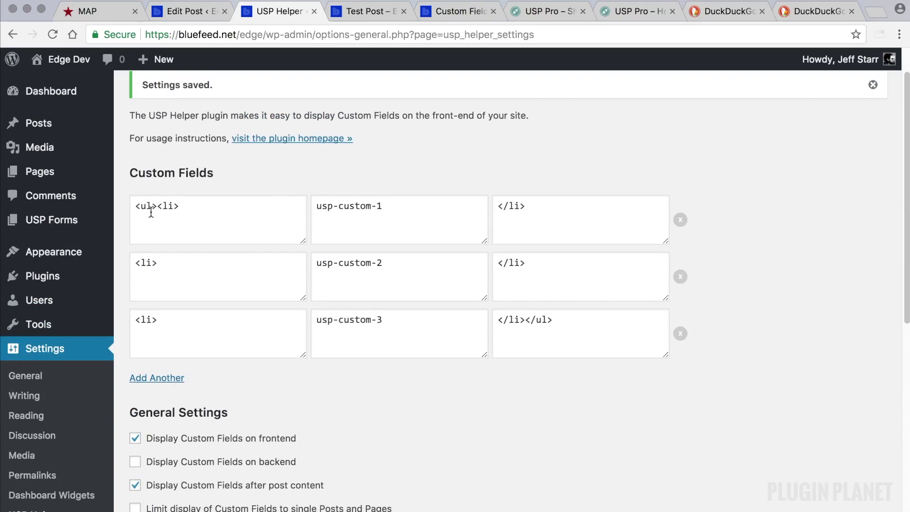
Remove <ul> from the markup before usp-custom-1 and </ul> from the markup after usp-custom-3.
left_click(158, 207)
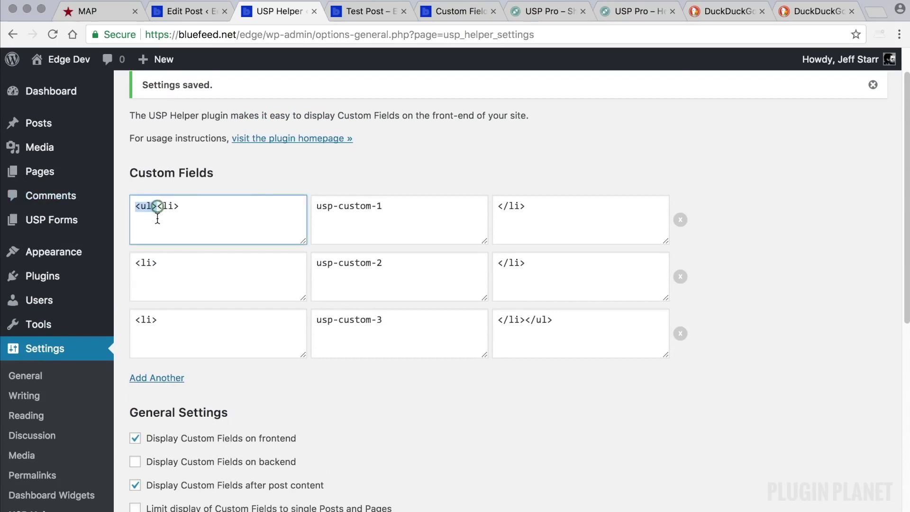
key("BackSpace")
key("BackSpace")
key("BackSpace")
key("BackSpace")
left_click_drag(557, 319, 524, 320)
key("BackSpace")
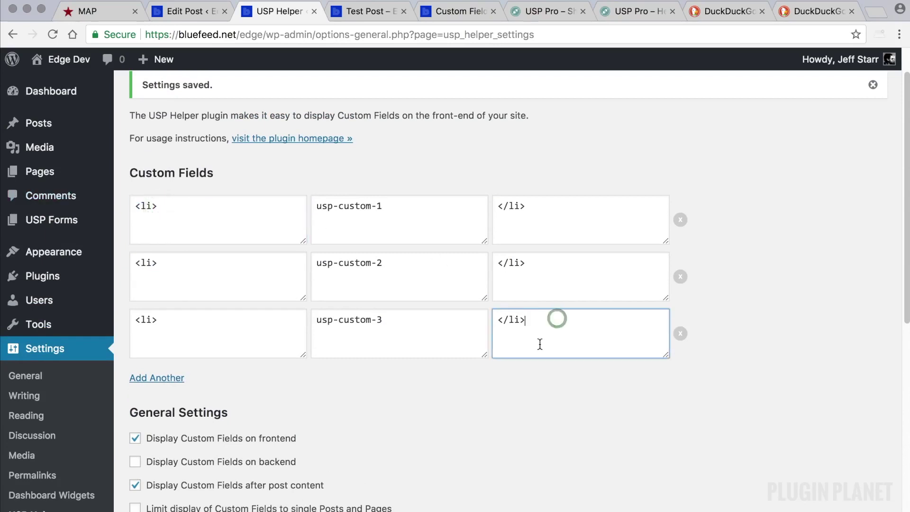
Move </ul> from the HTML displayed after all Custom Fields to the end of After Custom Field for usp-custom-3.
scroll(528, 364, "down", 7)
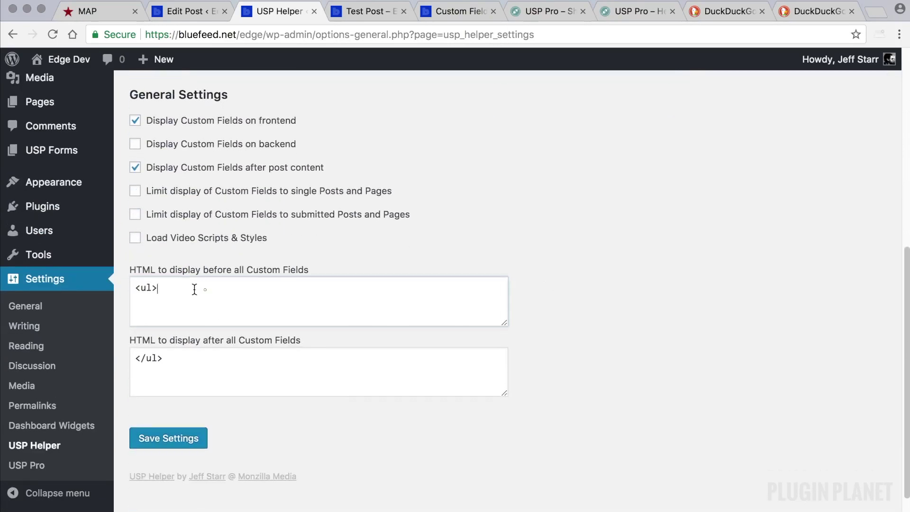
double_click(203, 290)
triple_click(181, 361)
key("ctrl+c")
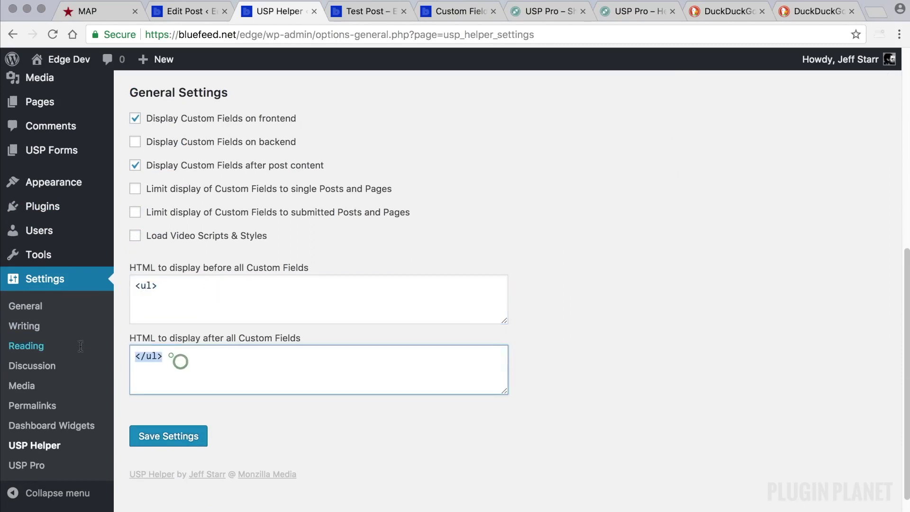
key("BackSpace")
scroll(521, 284, "up", 5)
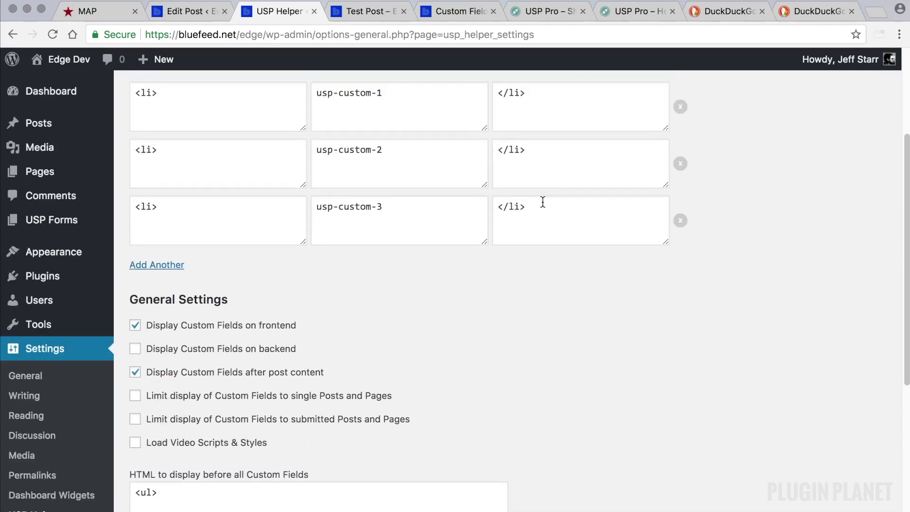
left_click(542, 201)
key("ctrl+v")
Move <ul> from the HTML displayed before all Custom Fields to the start of Before Custom Field for usp-custom-1.
scroll(482, 279, "down", 2)
scroll(482, 284, "down", 1)
triple_click(134, 358)
key("super+c")
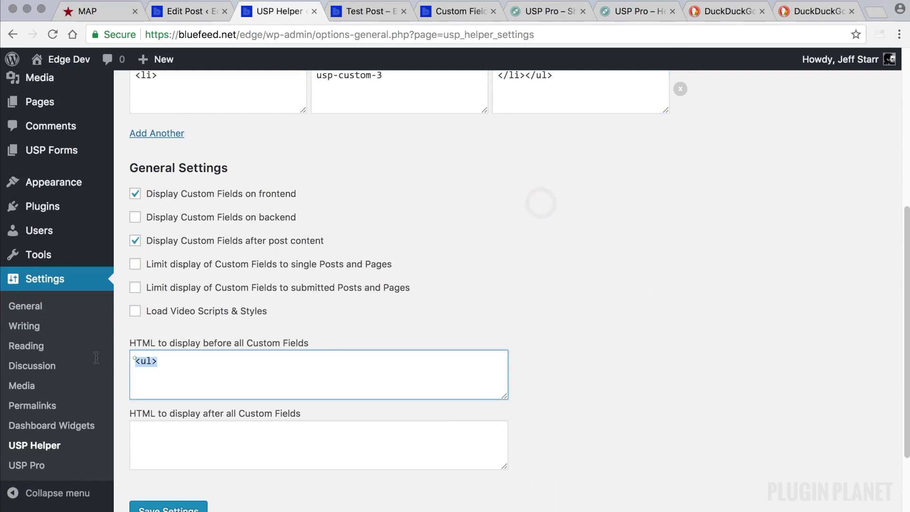
key("BackSpace")
scroll(305, 413, "up", 5)
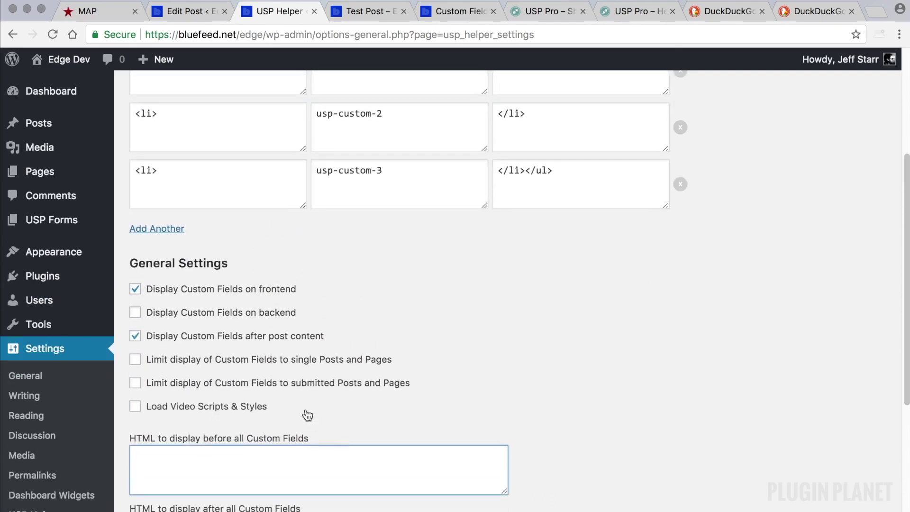
left_click(136, 169)
key("super+v")
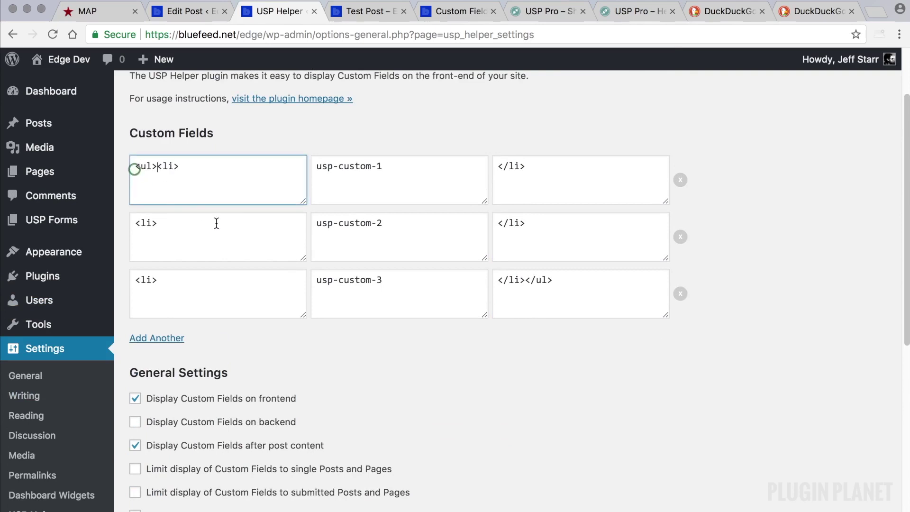
Save the list markup in USP Helper and reload the Test Post preview to check the list output.
left_click_drag(134, 166, 157, 168)
left_click(562, 282)
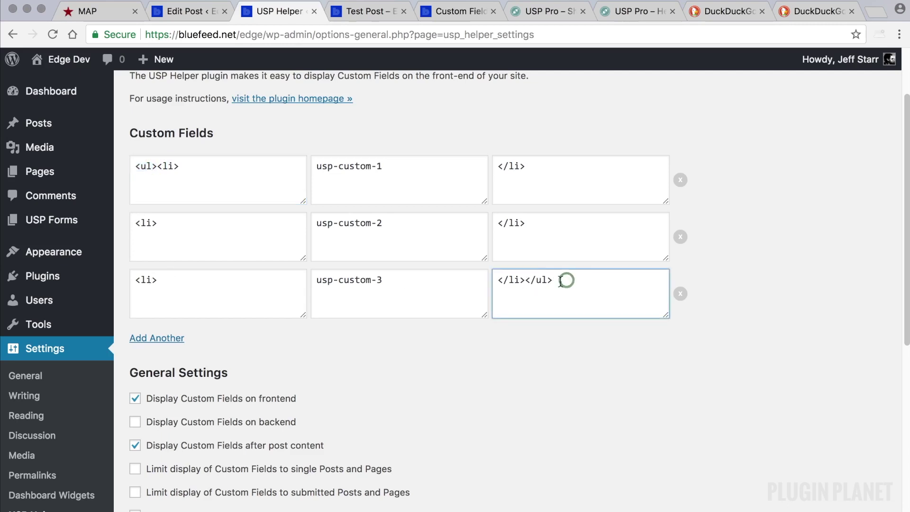
scroll(510, 380, "down", 3)
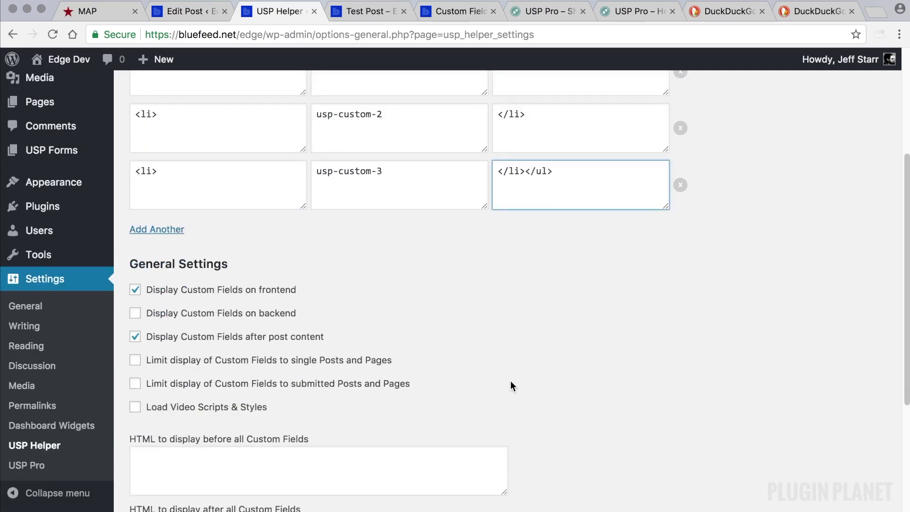
scroll(511, 382, "down", 5)
left_click(183, 415)
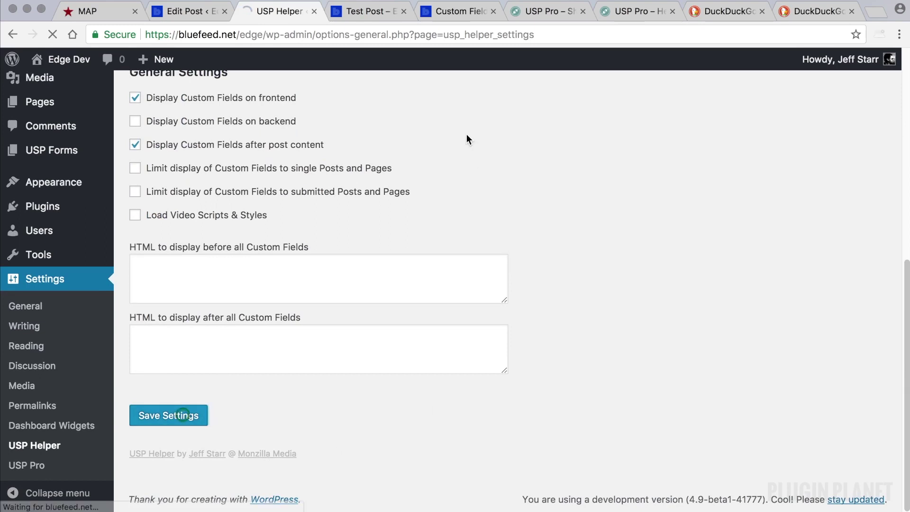
left_click(368, 11)
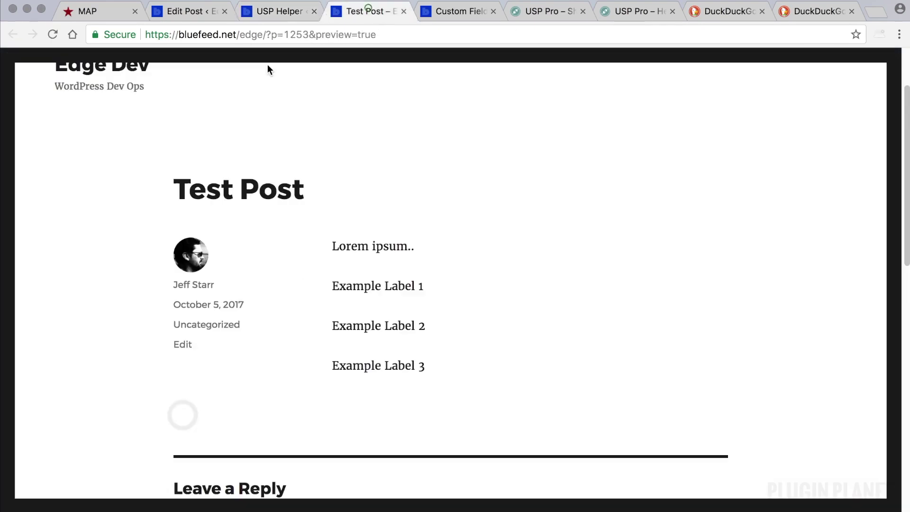
left_click(59, 36)
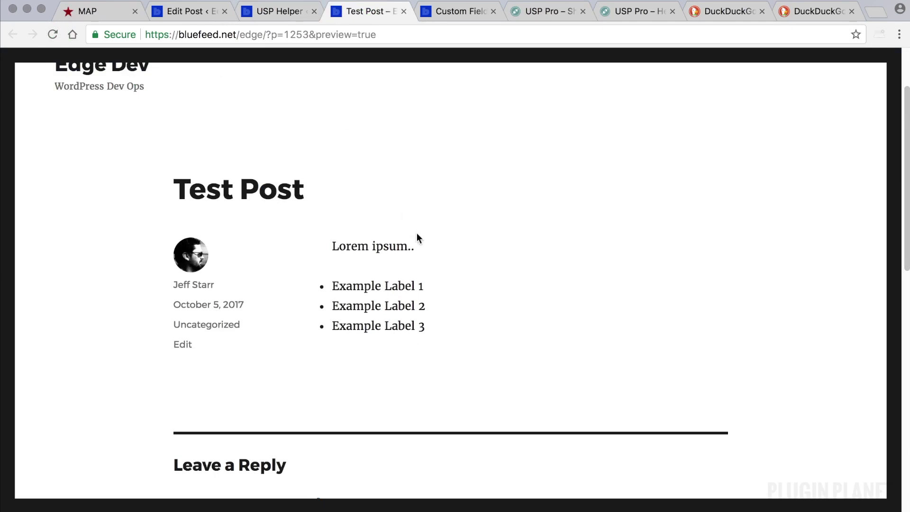
Return to the Test Post's edit page to review its custom field names and values.
left_click(277, 12)
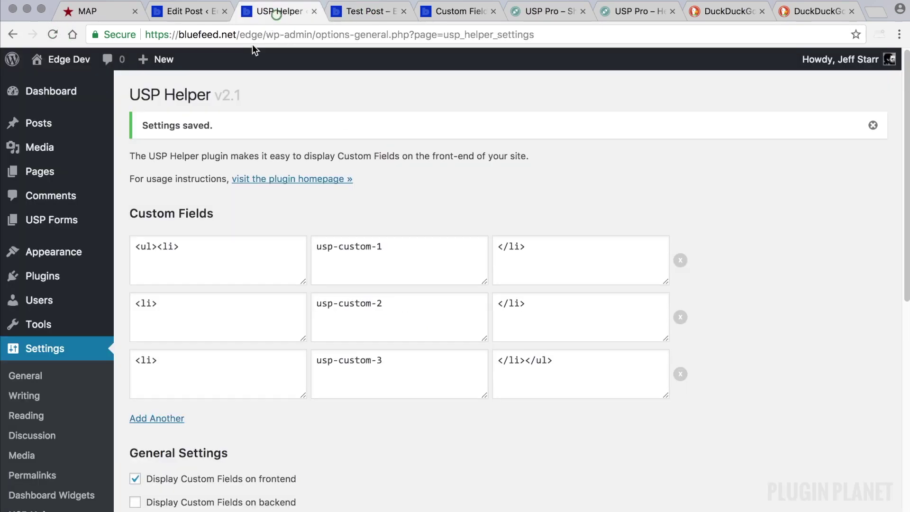
left_click(195, 12)
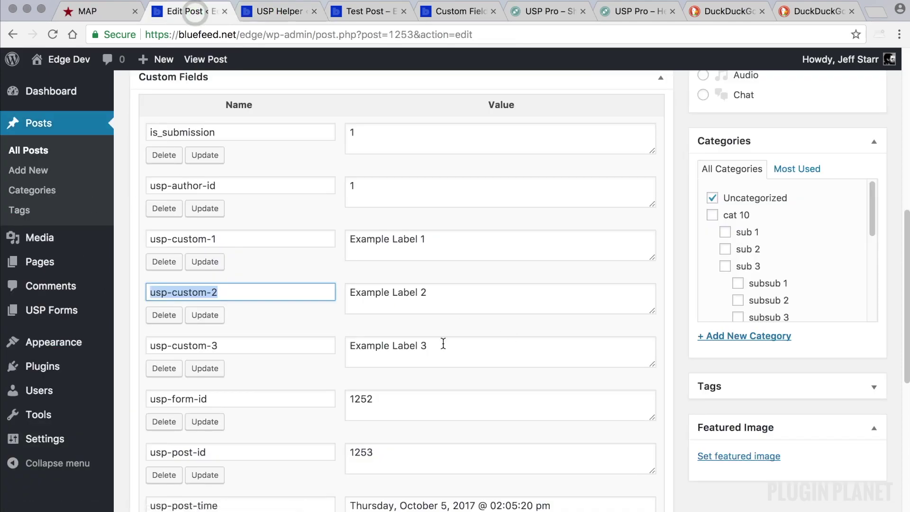
left_click_drag(441, 343, 343, 339)
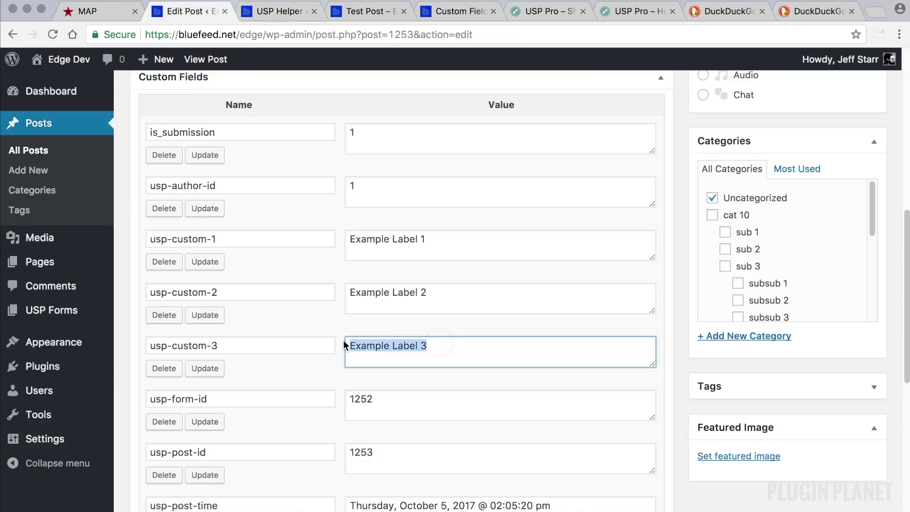
left_click_drag(270, 37, 101, 27)
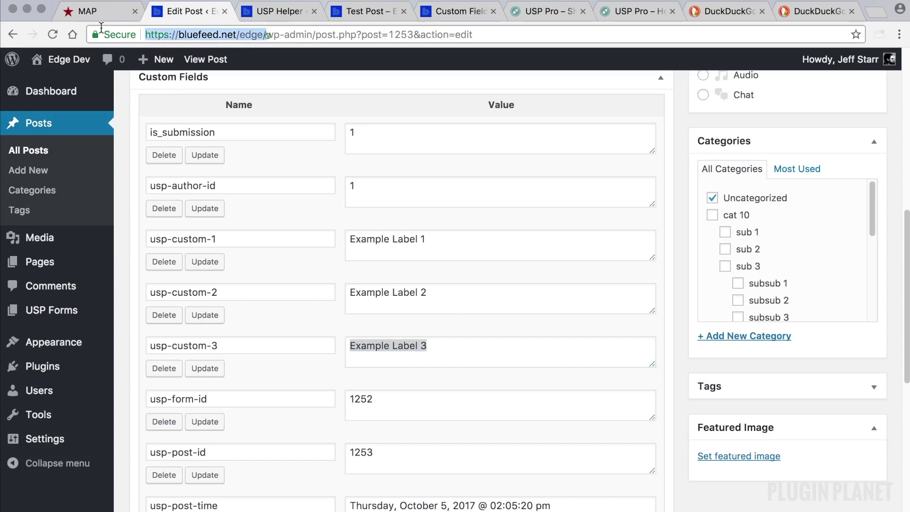
key("super+c")
left_click(444, 351)
key("super+v")
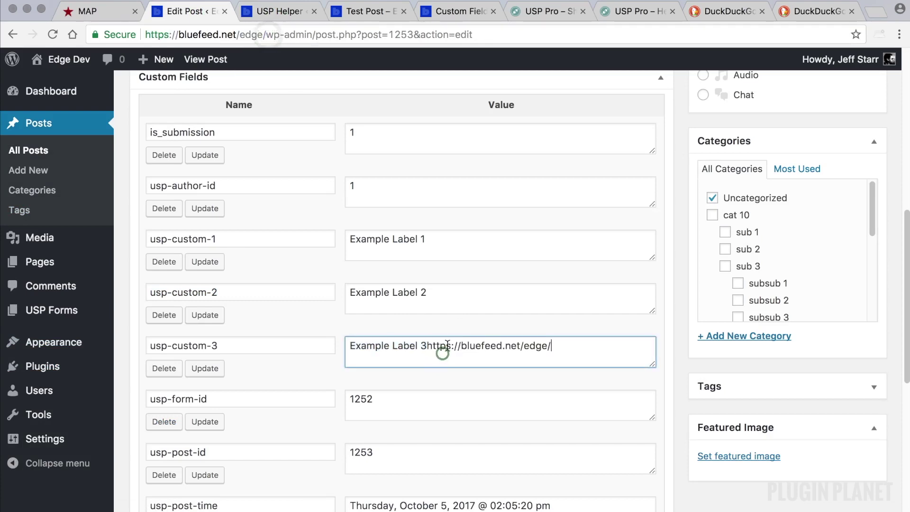
triple_click(592, 348)
key("super+v")
left_click(484, 350)
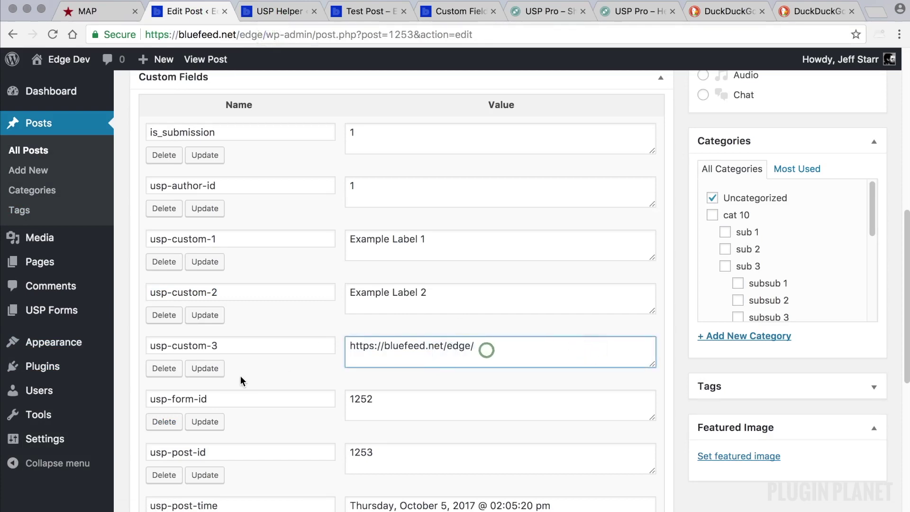
left_click(211, 370)
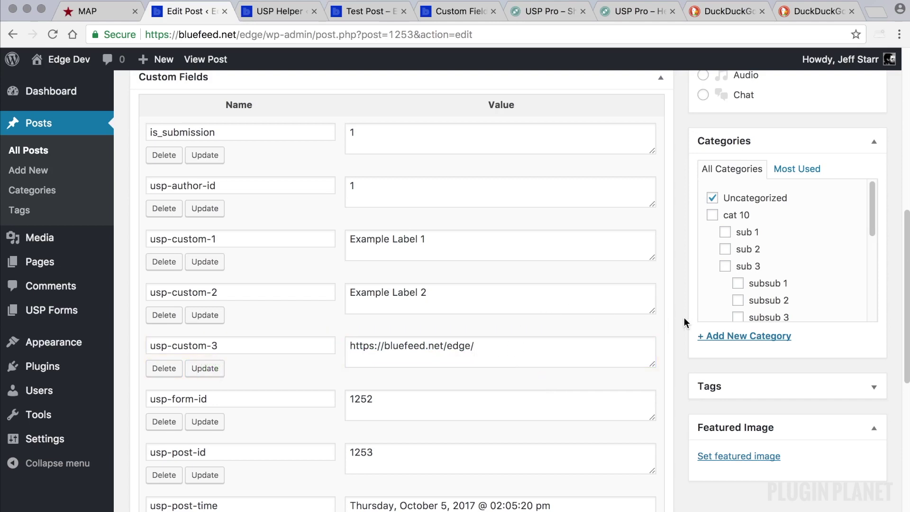
Save the Test Post draft and check the URL value of usp-custom-3 in its custom fields.
scroll(684, 317, "up", 10)
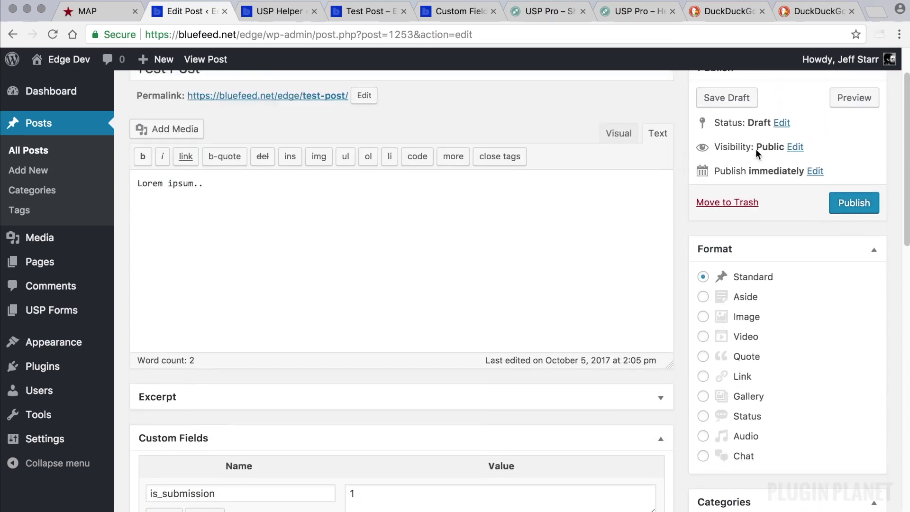
scroll(739, 149, "up", 2)
left_click(727, 149)
scroll(560, 200, "down", 6)
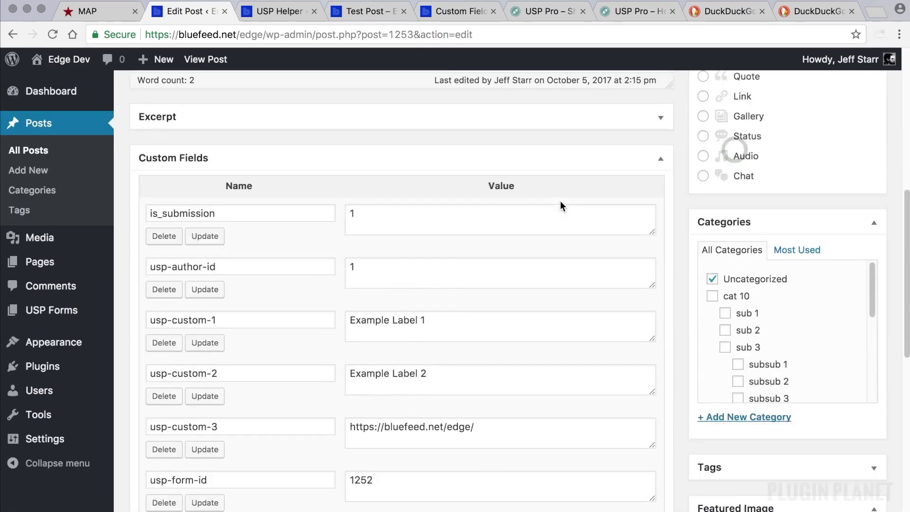
left_click_drag(488, 418, 332, 419)
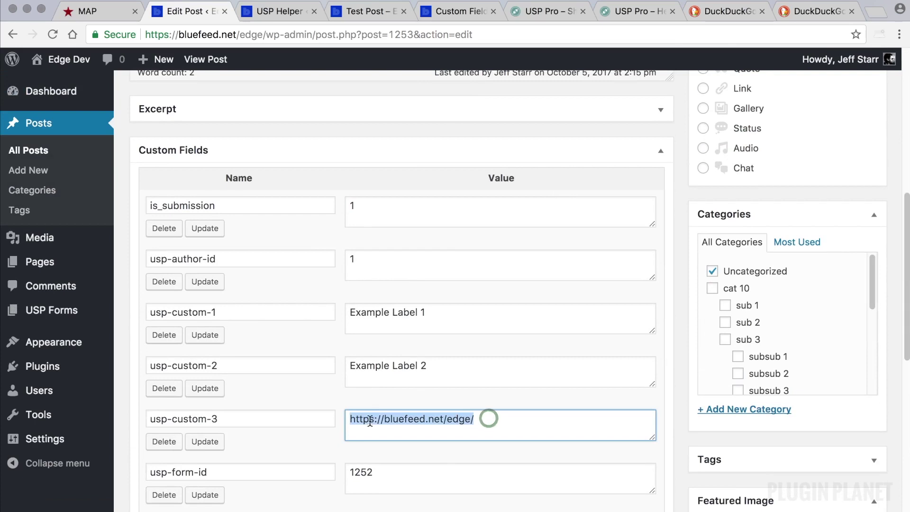
In the USP Helper settings, add <a href=" after <li> in Before Custom Field for usp-custom-3.
left_click(279, 12)
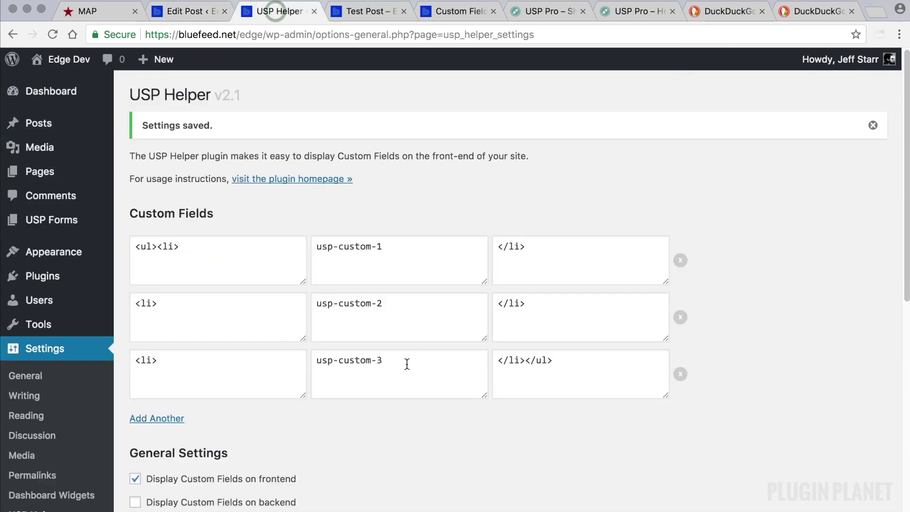
left_click(392, 362)
triple_click(389, 361)
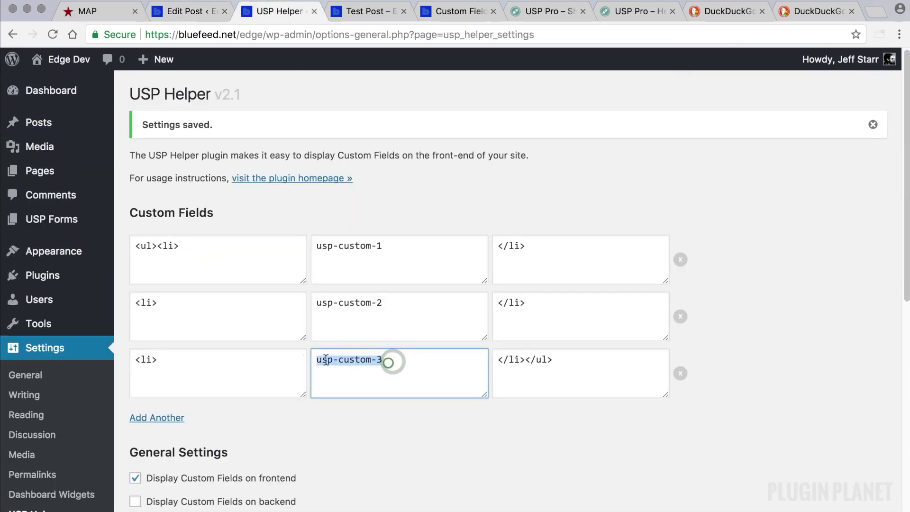
left_click(389, 362)
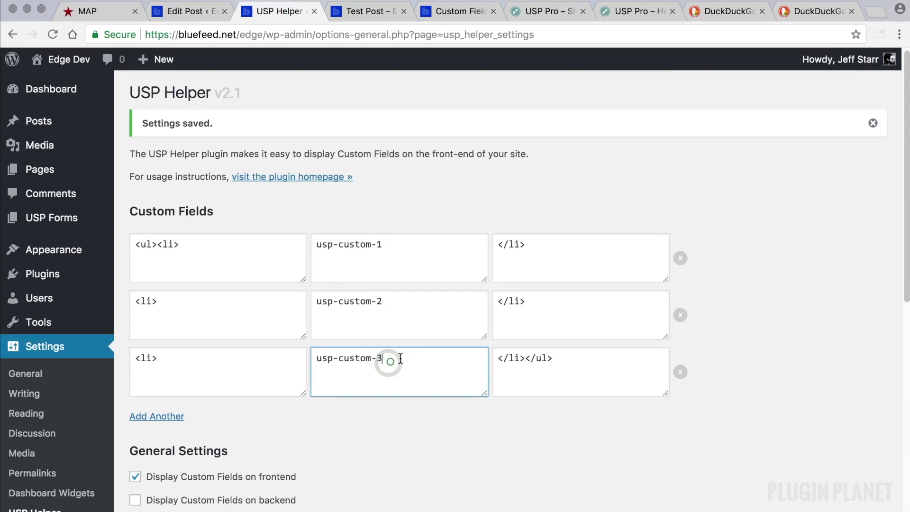
left_click(169, 358)
type("<a href=\"")
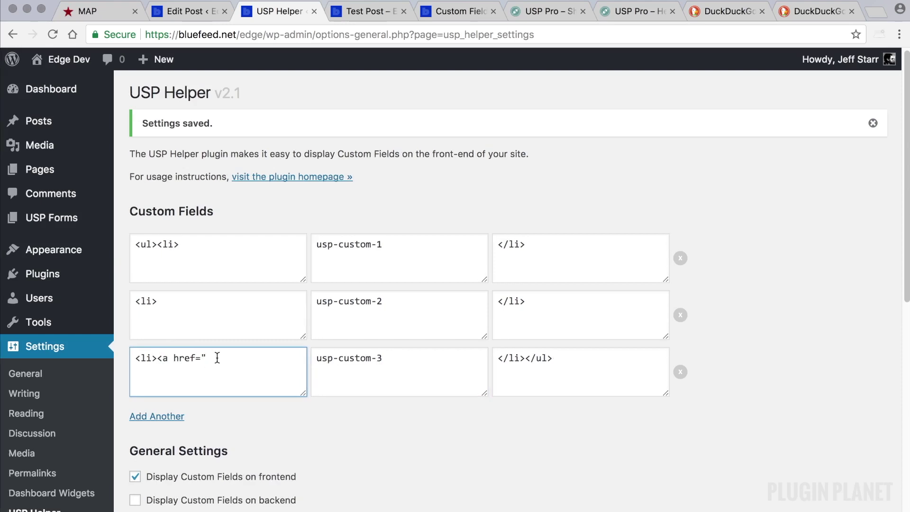
Insert ">New Link</a> ahead of </li></ul> in After Custom Field for usp-custom-3.
left_click(498, 360)
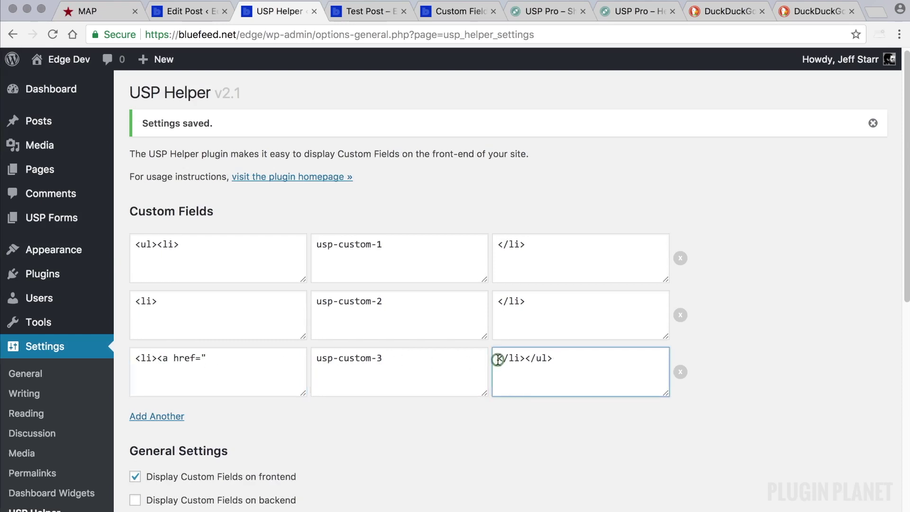
type("\"></a>")
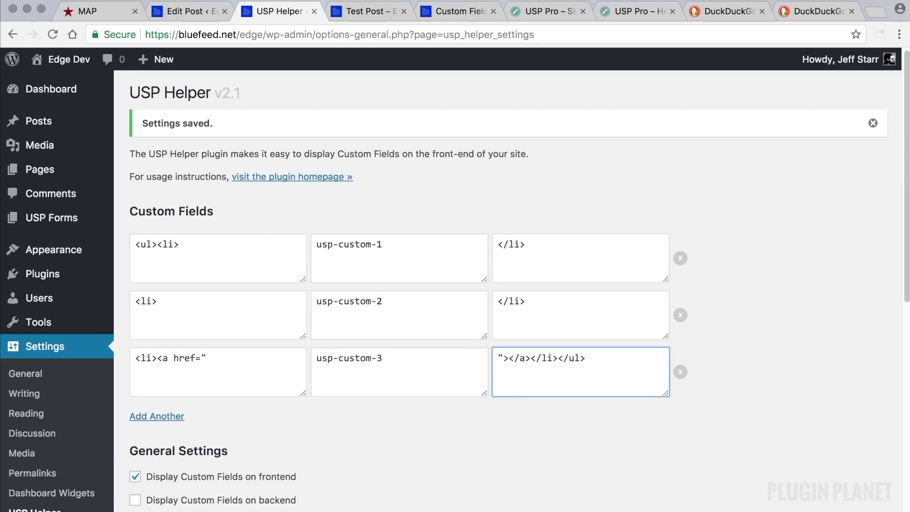
type("New Link")
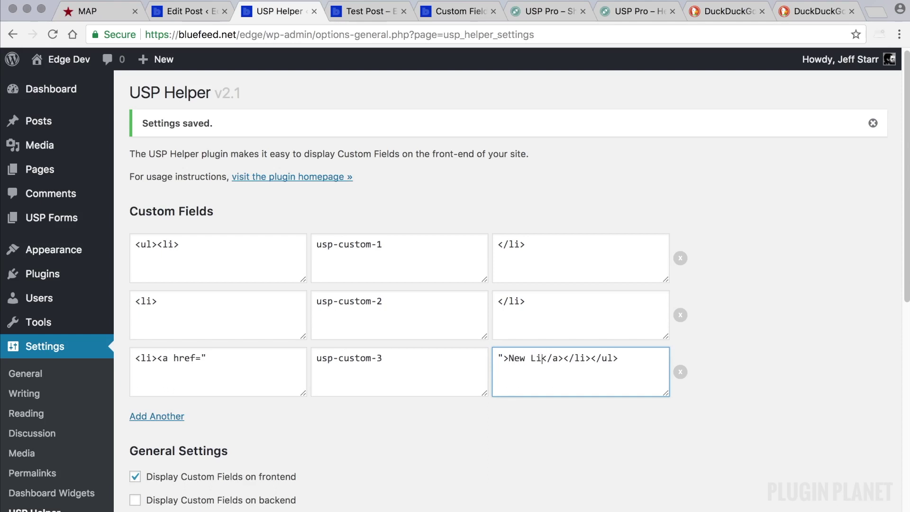
Save the link markup in USP Helper and reload the Test Post preview to check the link.
scroll(561, 371, "down", 10)
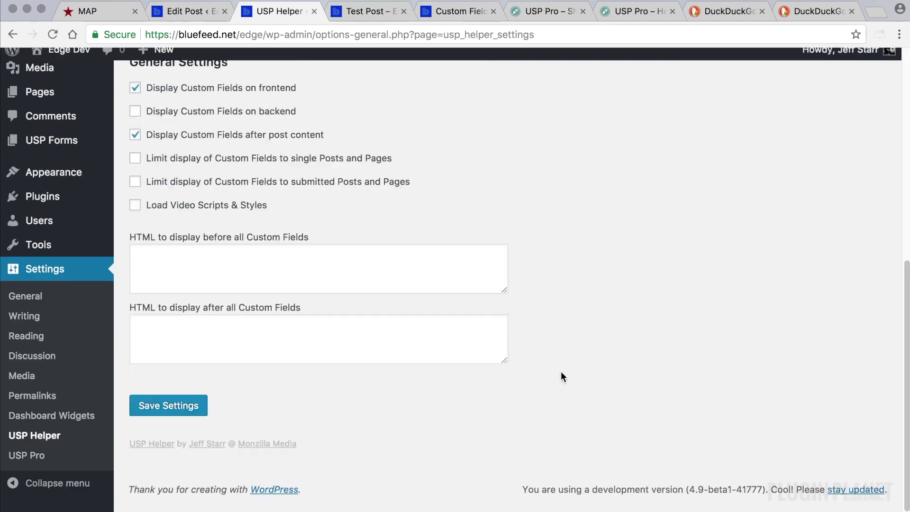
left_click(190, 416)
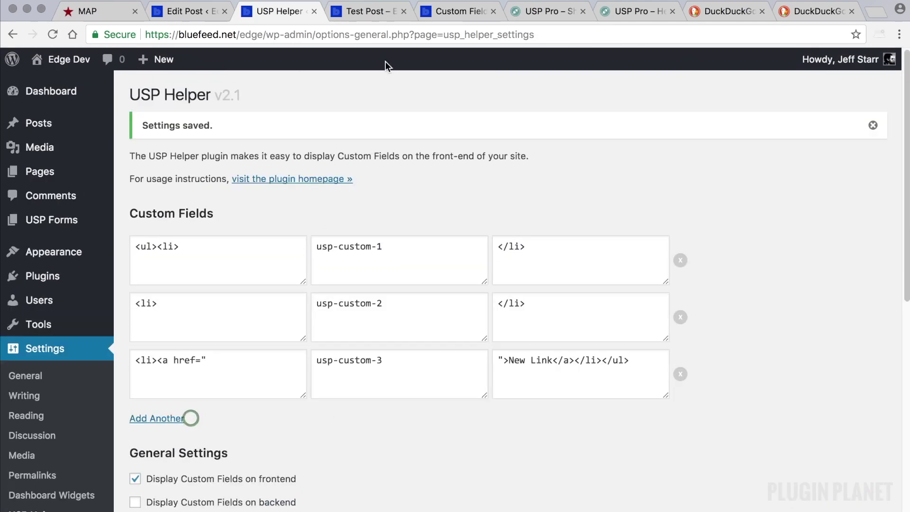
left_click(367, 11)
left_click(50, 33)
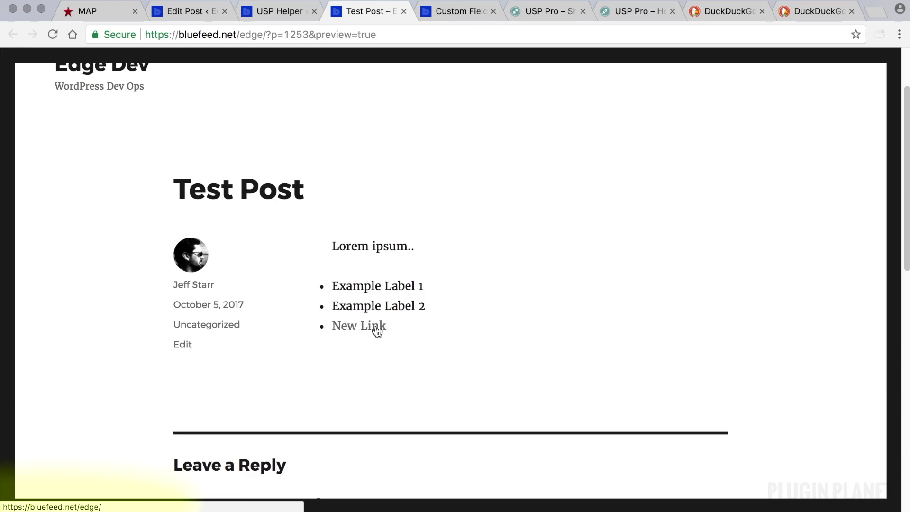
left_click(403, 163)
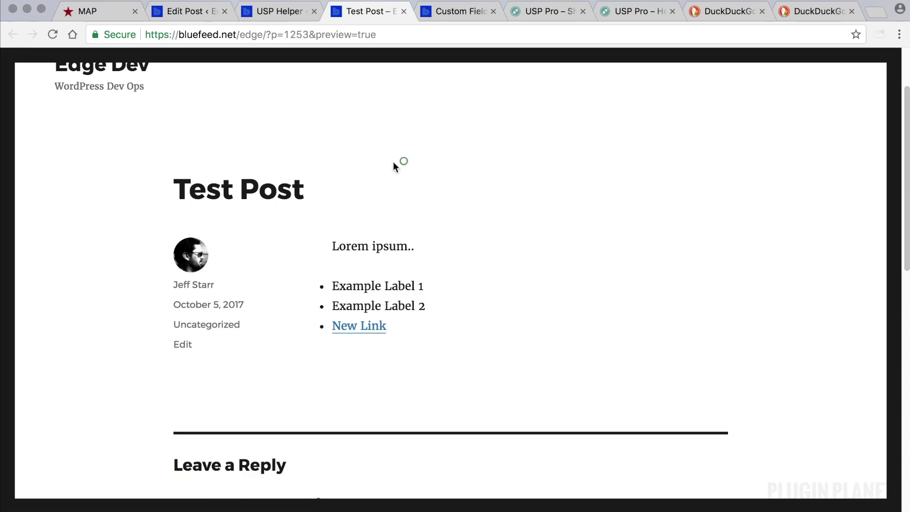
Open the installed plugins list from the USP Helper page and review the USP Helper and USP Pro entries.
left_click(275, 12)
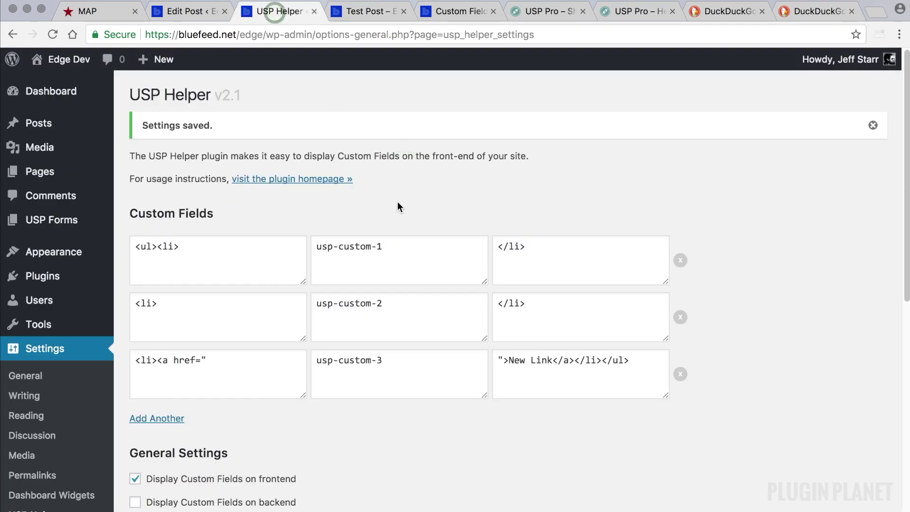
scroll(397, 201, "down", 2)
left_click(65, 208)
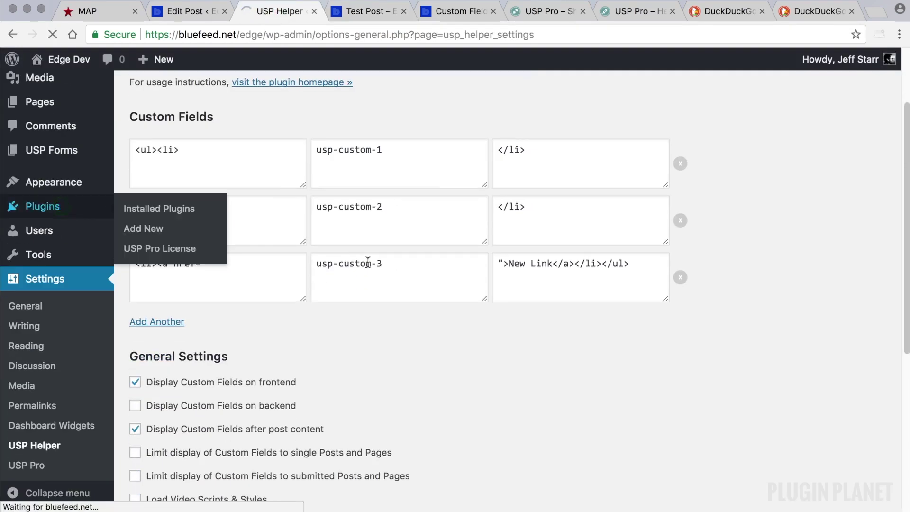
scroll(312, 269, "down", 10)
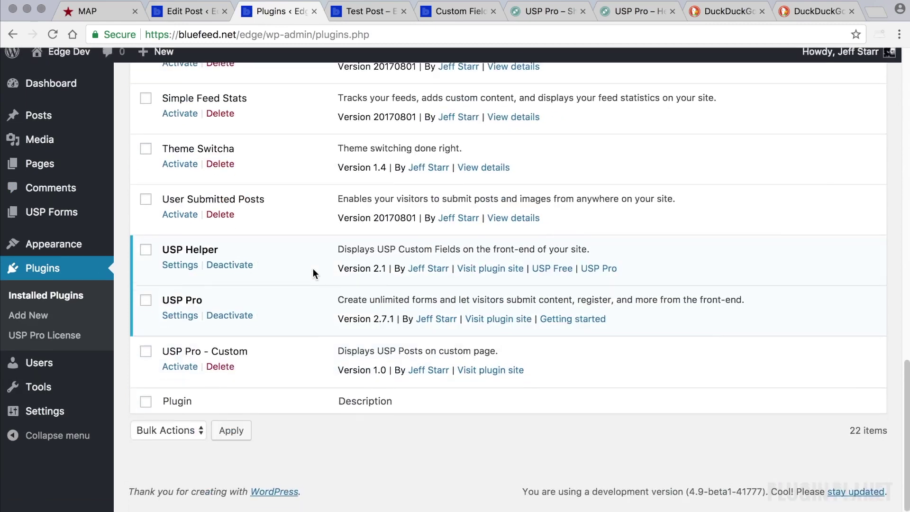
Reopen the USP Helper settings to review the field markup, and return to the Test Post preview.
mouse_move(74, 421)
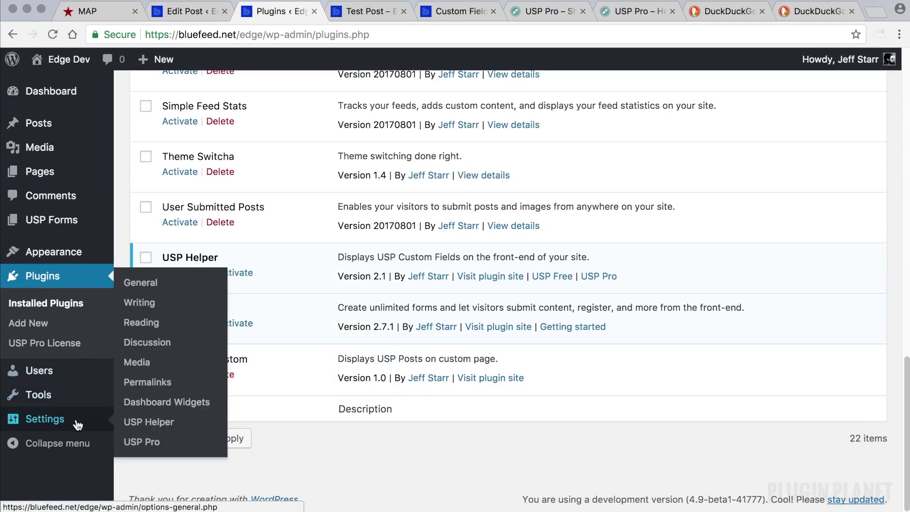
left_click(162, 425)
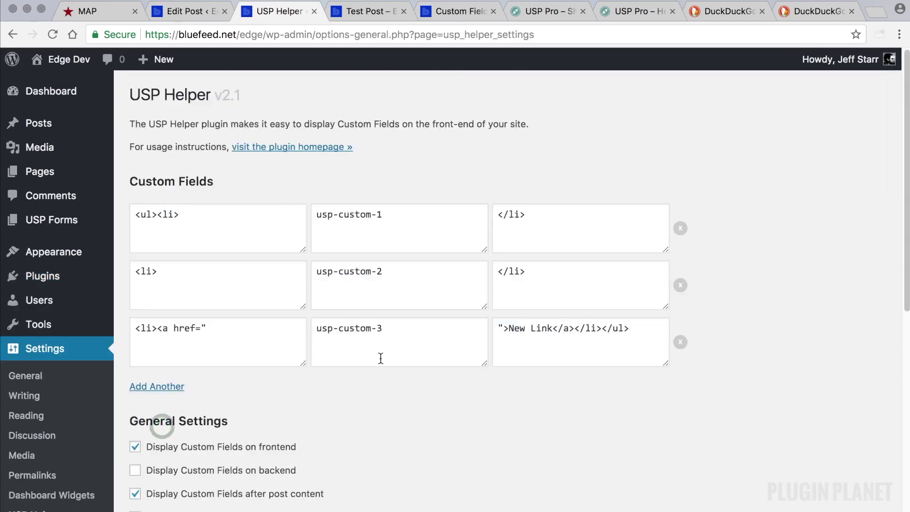
left_click(363, 10)
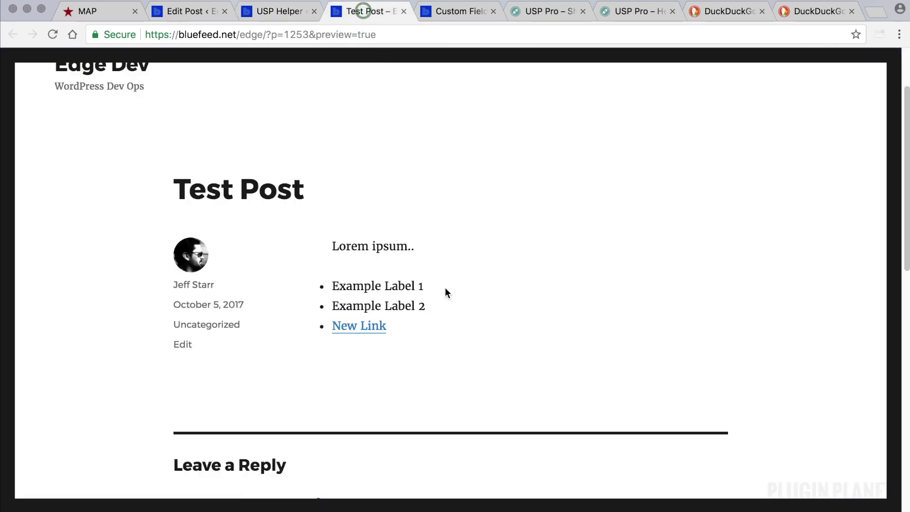